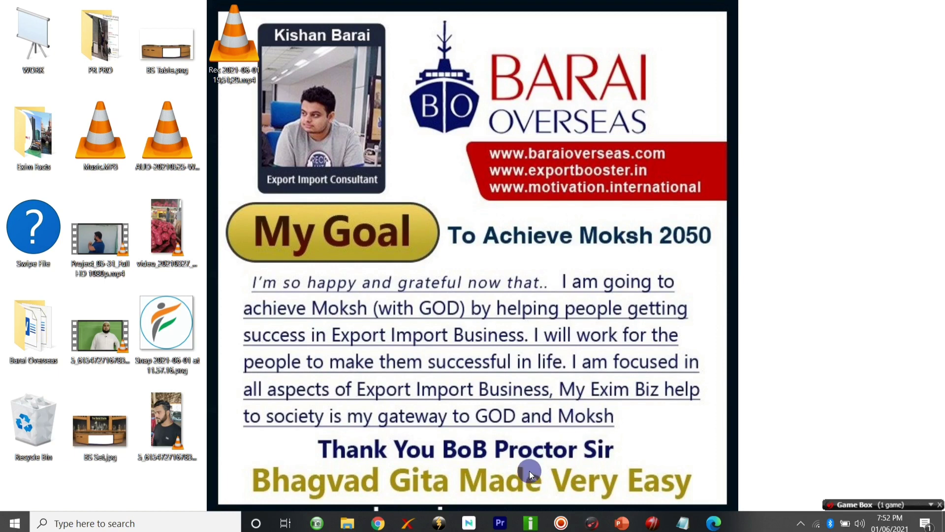
# - In Premiere Pro, place the living-room background image on V1 and Project_05-31_Full HD 1080p.mp4 on V2 above it
pyautogui.click(505, 527)
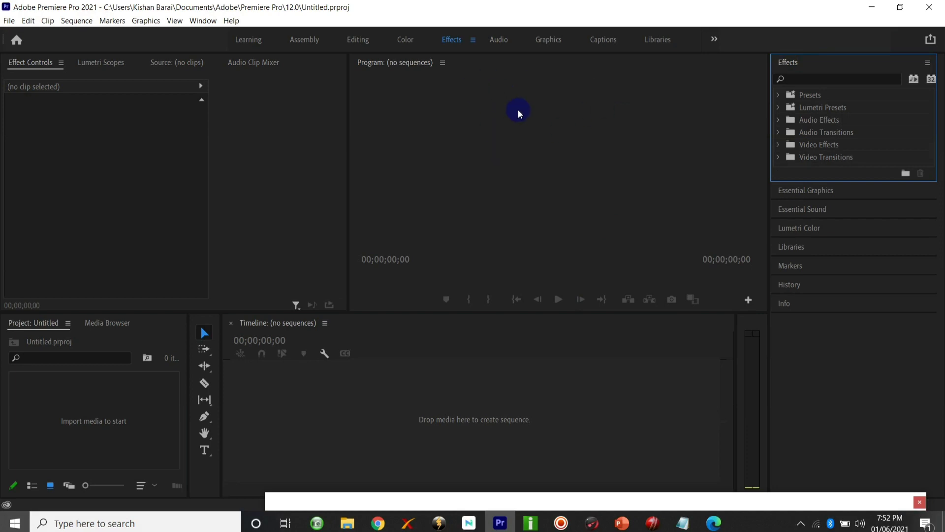
pyautogui.click(871, 7)
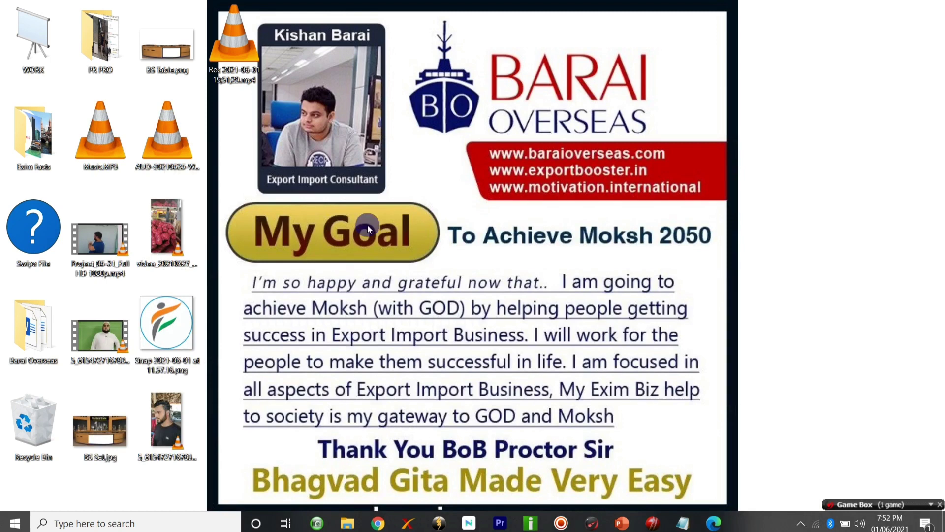
pyautogui.click(104, 316)
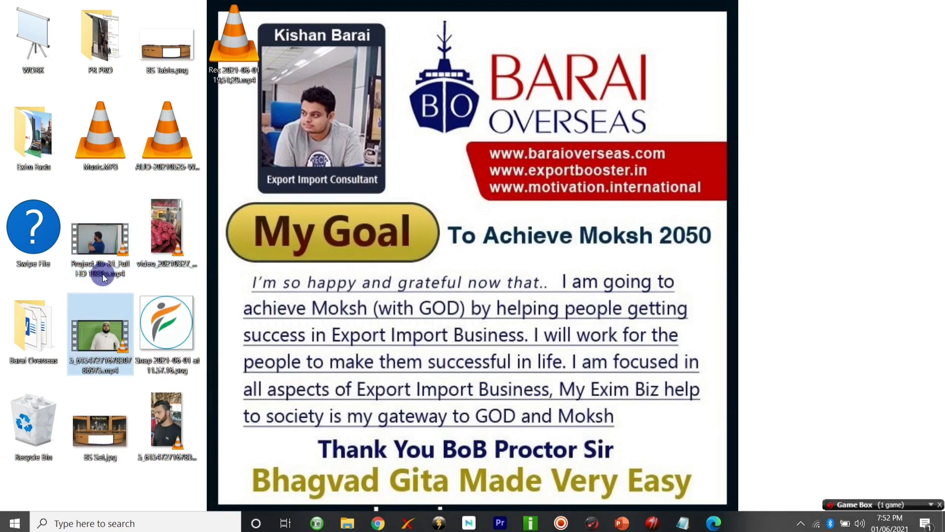
pyautogui.click(296, 282)
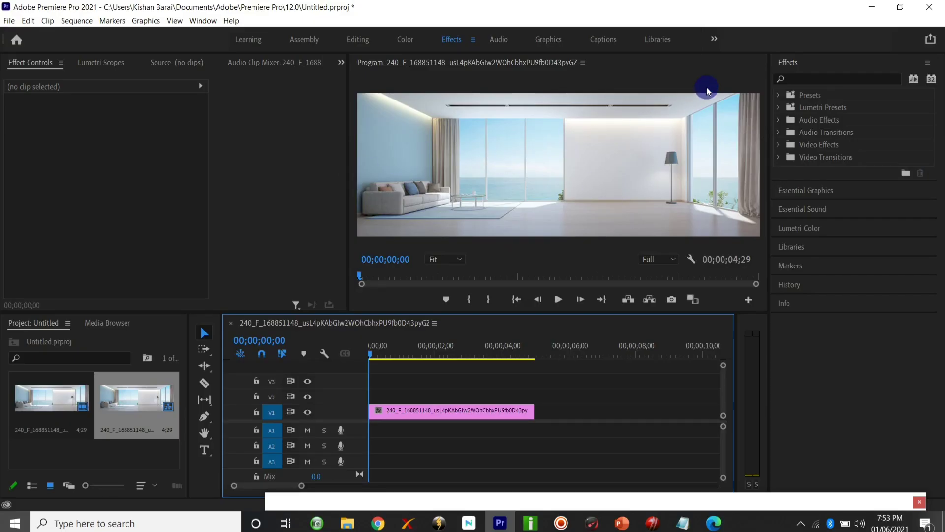
pyautogui.click(870, 8)
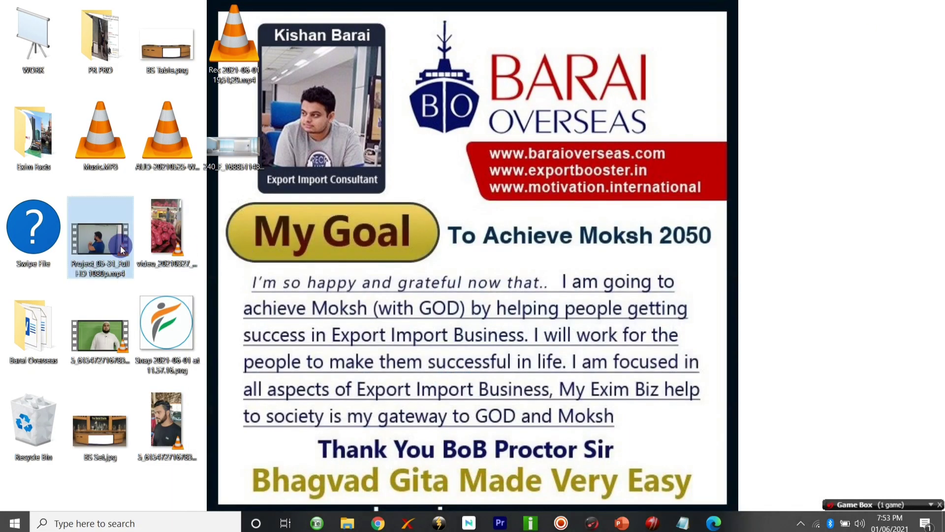
pyautogui.moveTo(111, 244); pyautogui.dragTo(370, 437)
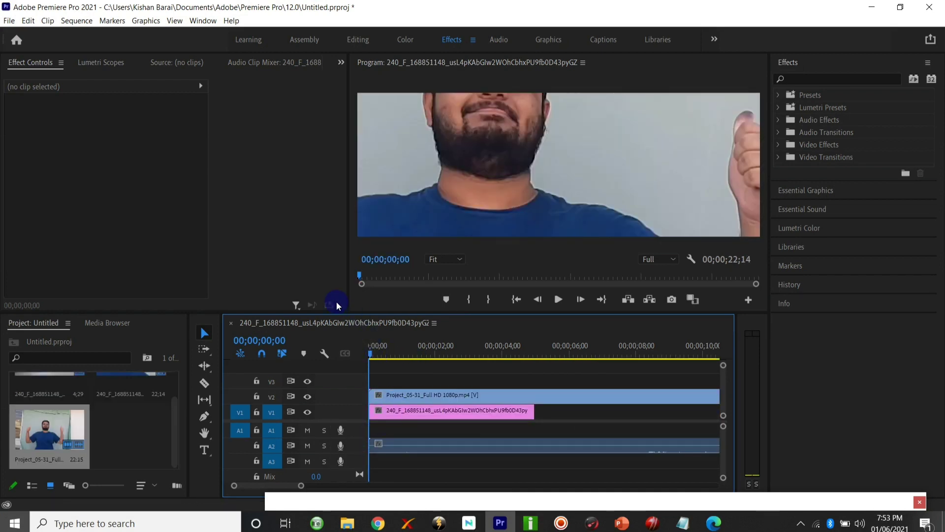
# - Scale the V2 video clip down to 19 and set its position to 455, 137 over the background
pyautogui.click(423, 392)
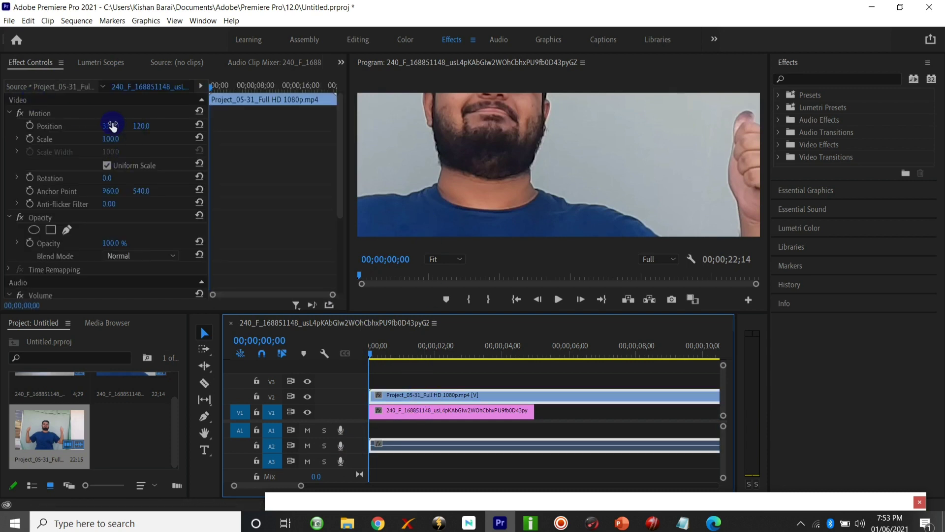
pyautogui.moveTo(110, 126); pyautogui.dragTo(42, 139)
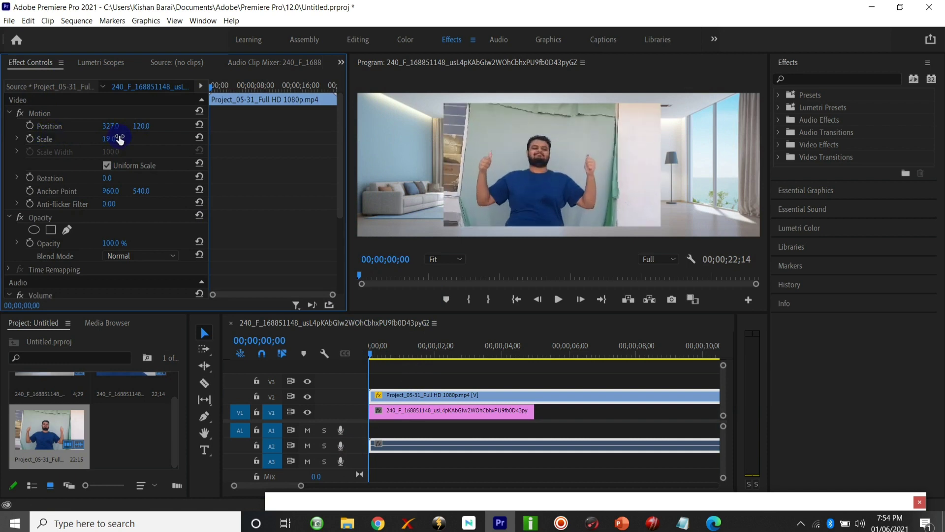
pyautogui.moveTo(138, 126); pyautogui.dragTo(197, 142)
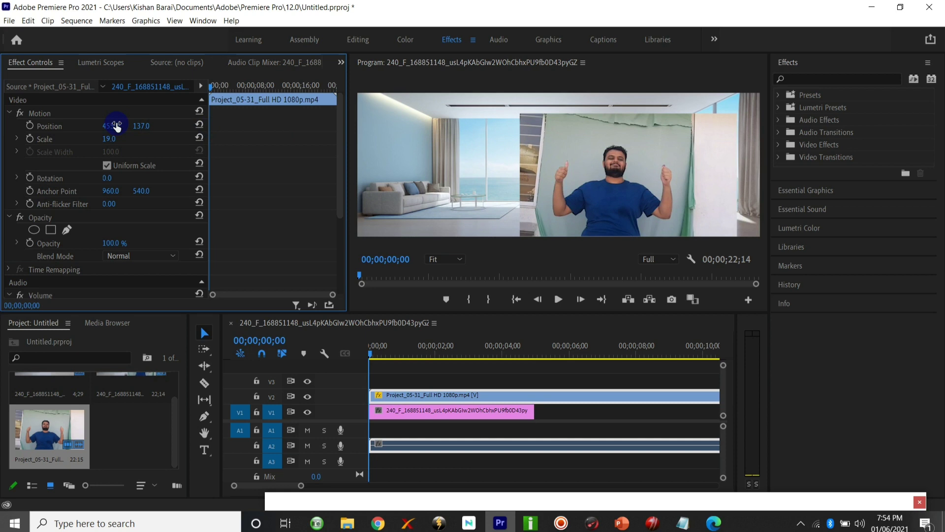
# - Find the Crop effect and apply it to the video clip on V2
pyautogui.click(821, 78)
pyautogui.write('CROP')
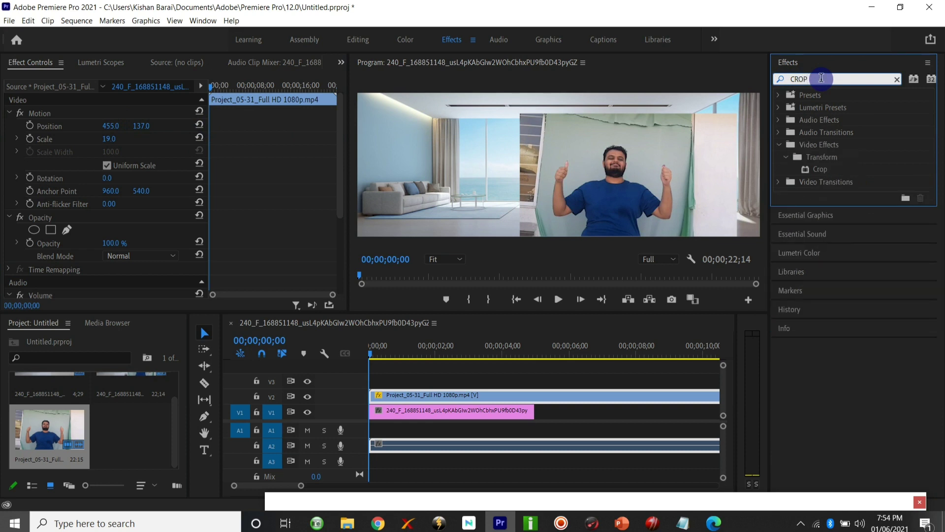
pyautogui.click(817, 171)
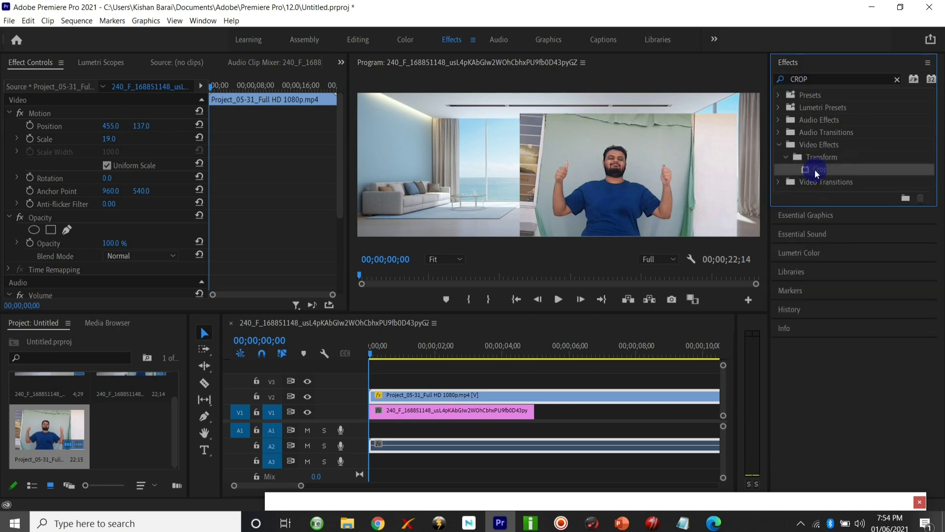
pyautogui.moveTo(816, 172); pyautogui.dragTo(508, 397)
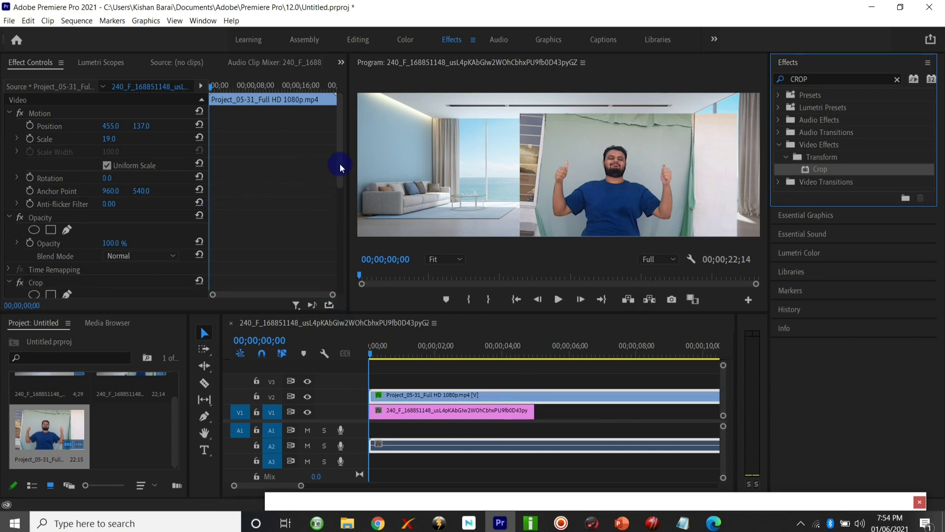
# - Crop the video clip by 13% on the left, 14% on the top and 24% on the right
pyautogui.moveTo(338, 184); pyautogui.dragTo(332, 268)
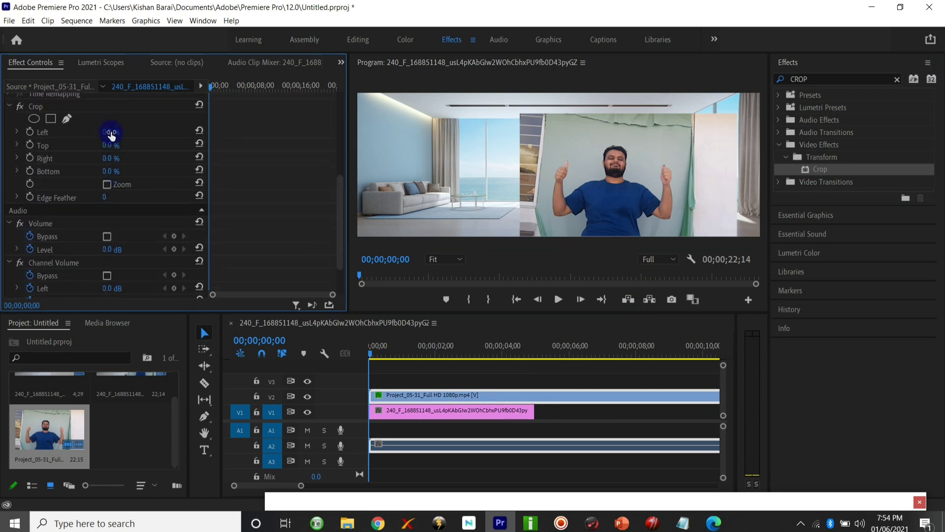
pyautogui.moveTo(108, 132); pyautogui.dragTo(119, 157)
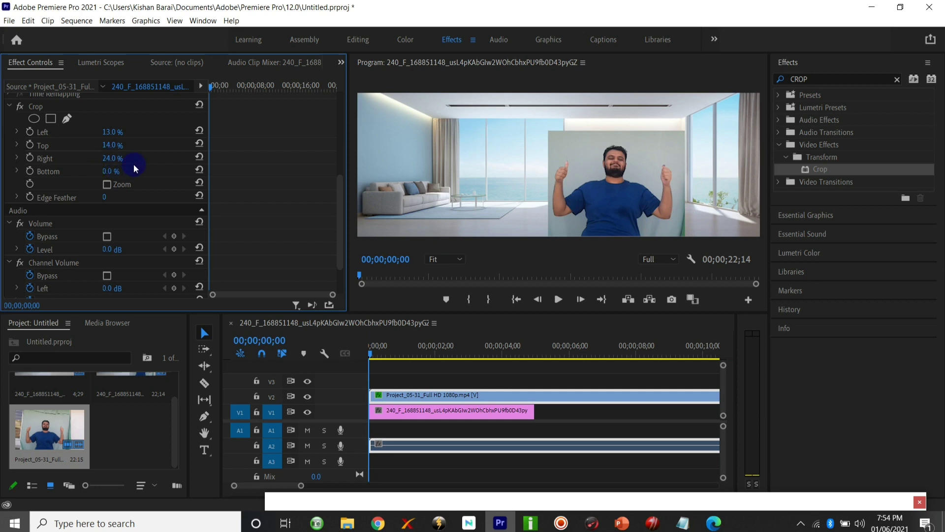
pyautogui.click(115, 171)
pyautogui.moveTo(127, 172); pyautogui.dragTo(108, 171)
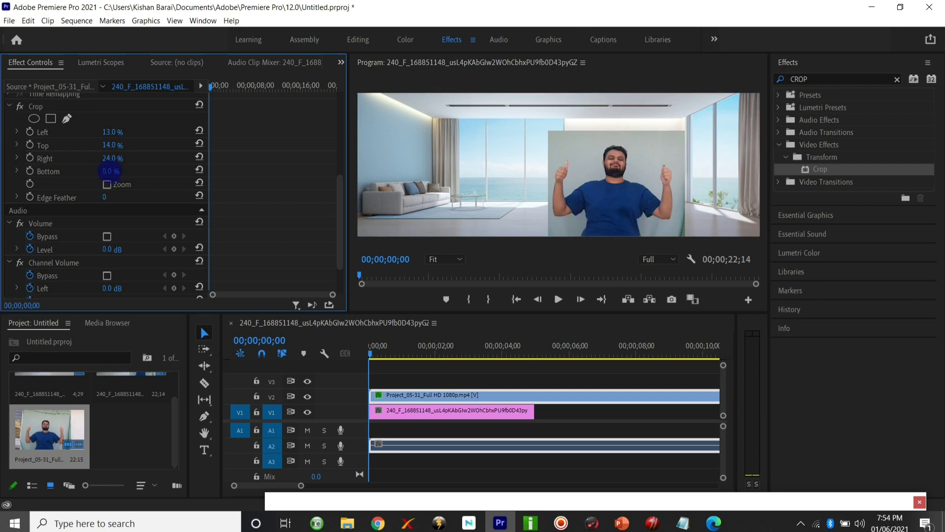
pyautogui.click(298, 169)
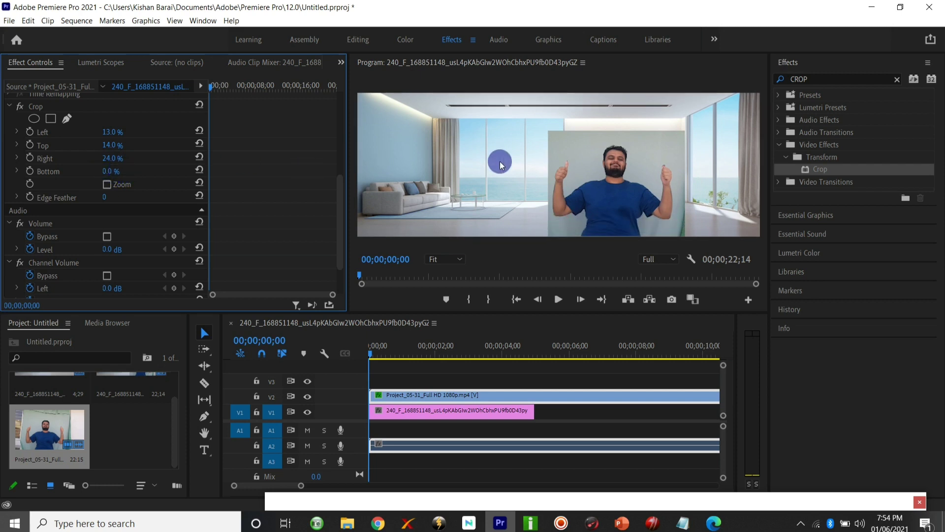
# - Find the Ultra Key effect and apply it to the video clip on V2
pyautogui.click(816, 77)
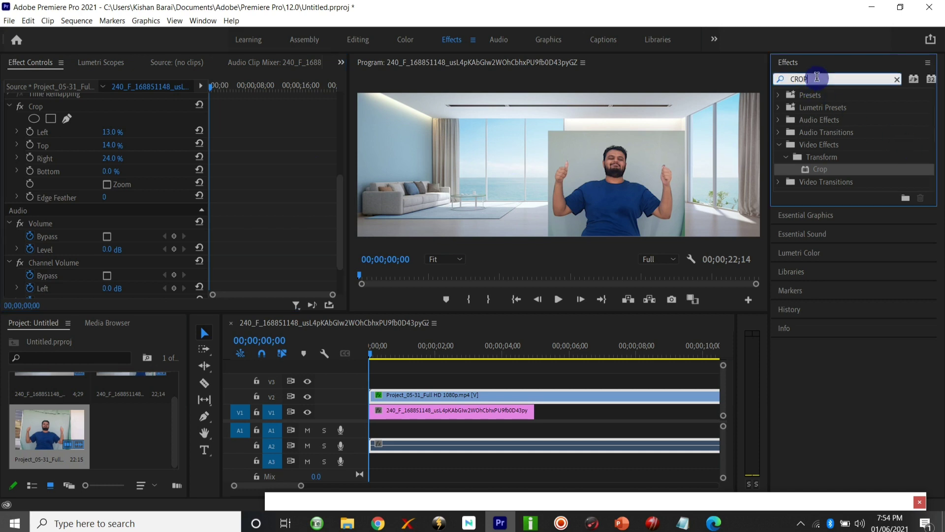
pyautogui.press('BackSpace')
pyautogui.press('BackSpace')
pyautogui.press('BackSpace')
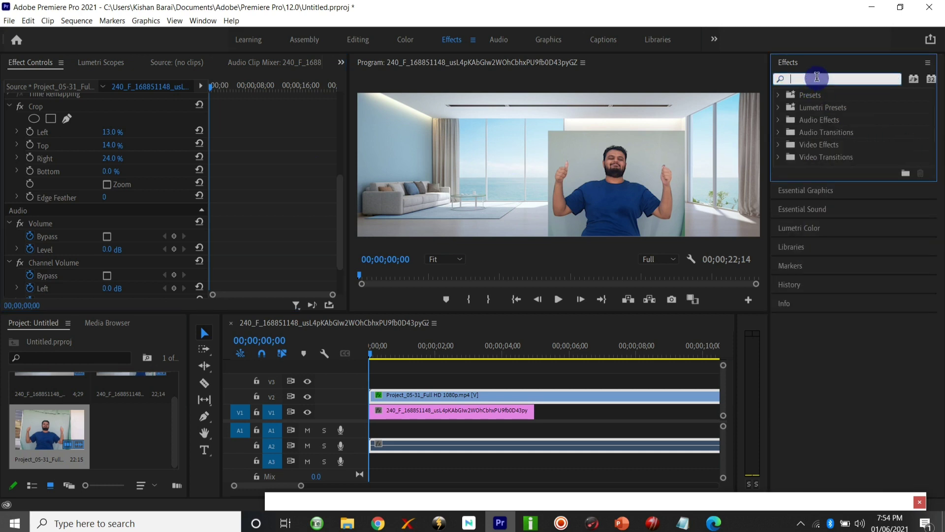
pyautogui.write('ULTRA')
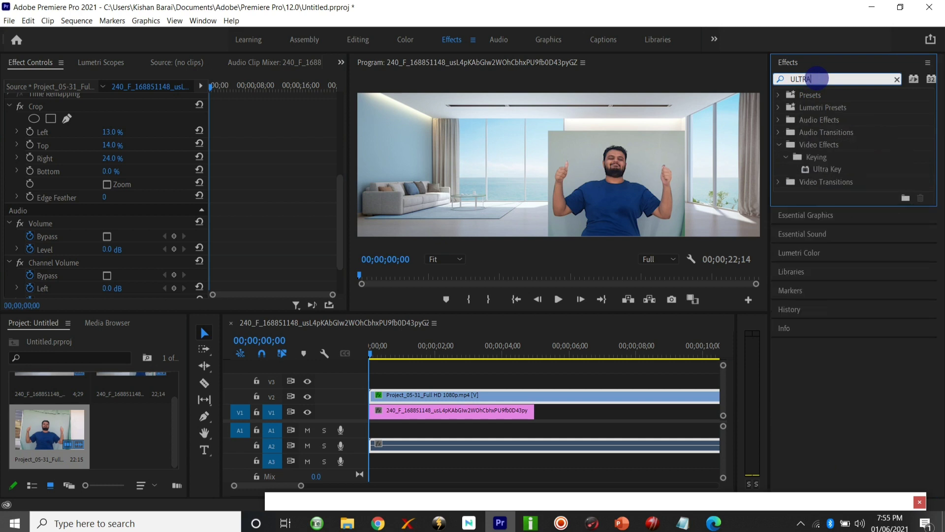
pyautogui.click(831, 169)
pyautogui.moveTo(839, 169); pyautogui.dragTo(444, 394)
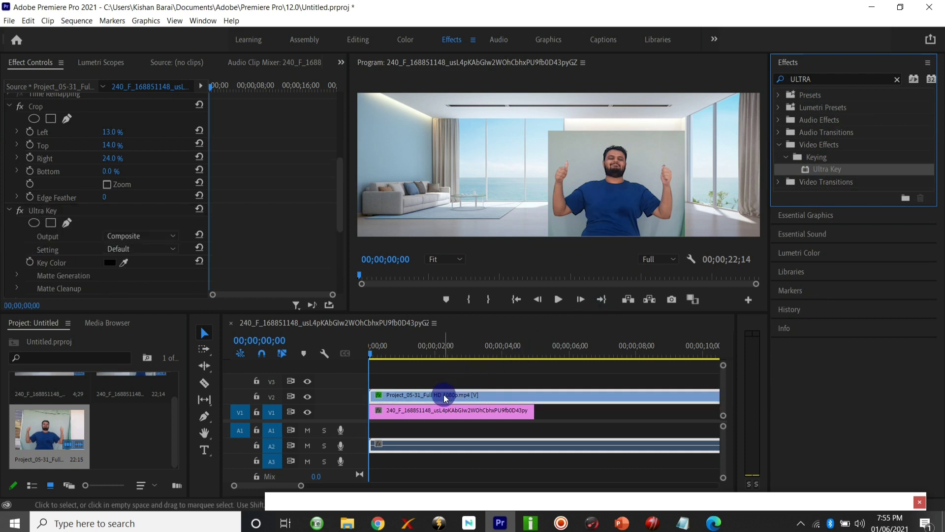
# - Sample the Ultra Key key color from the light backdrop behind the person in the program preview
pyautogui.click(340, 206)
pyautogui.moveTo(339, 206); pyautogui.dragTo(338, 241)
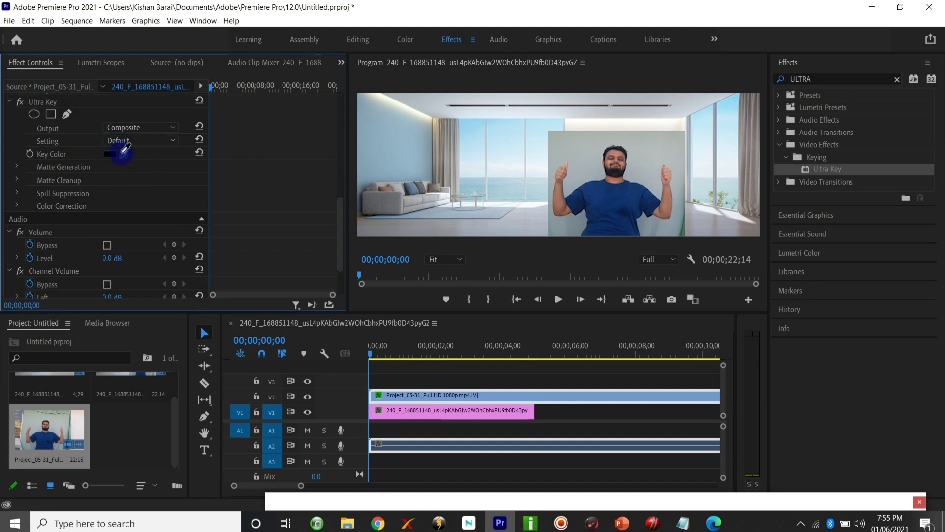
pyautogui.moveTo(122, 152); pyautogui.dragTo(597, 169)
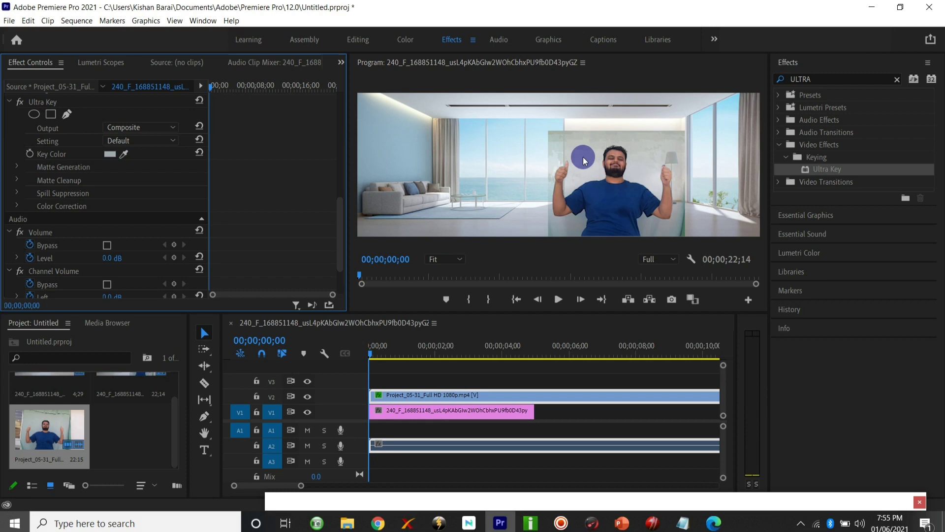
# - Restore the Ultra Key output to Composite
pyautogui.scroll(-1, 151, 178)
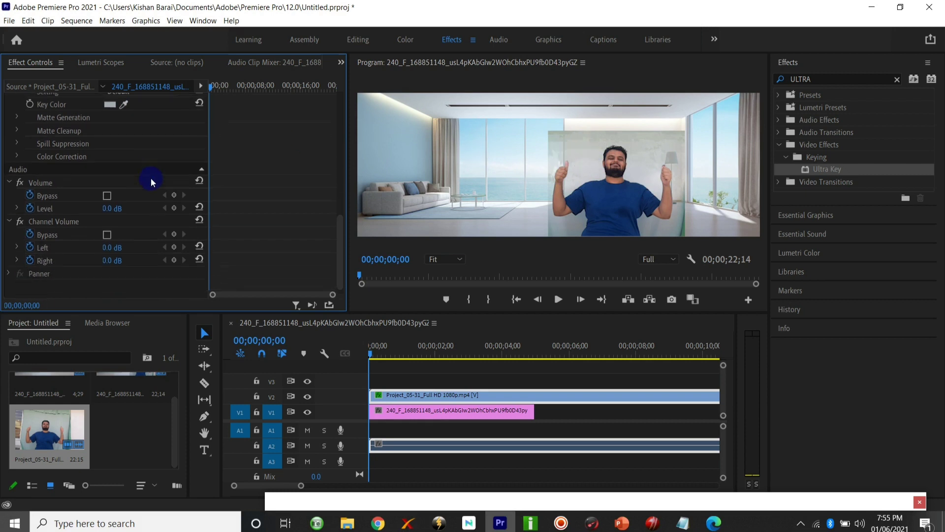
pyautogui.scroll(3, 150, 178)
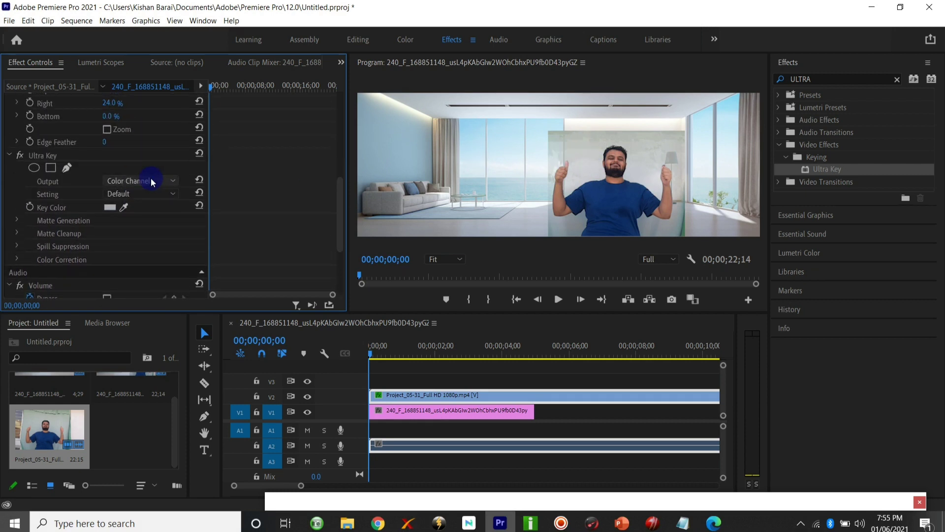
pyautogui.scroll(-2, 147, 217)
pyautogui.scroll(1, 147, 217)
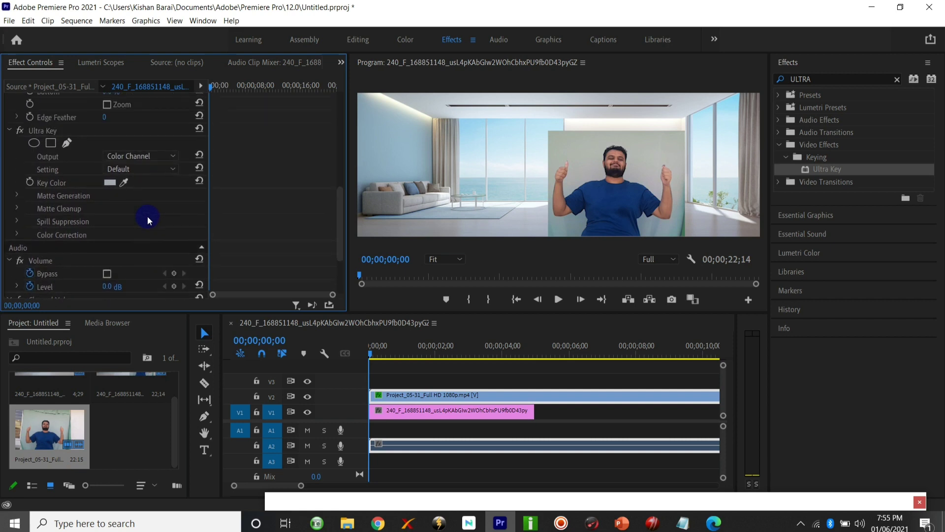
pyautogui.click(147, 156)
pyautogui.click(146, 169)
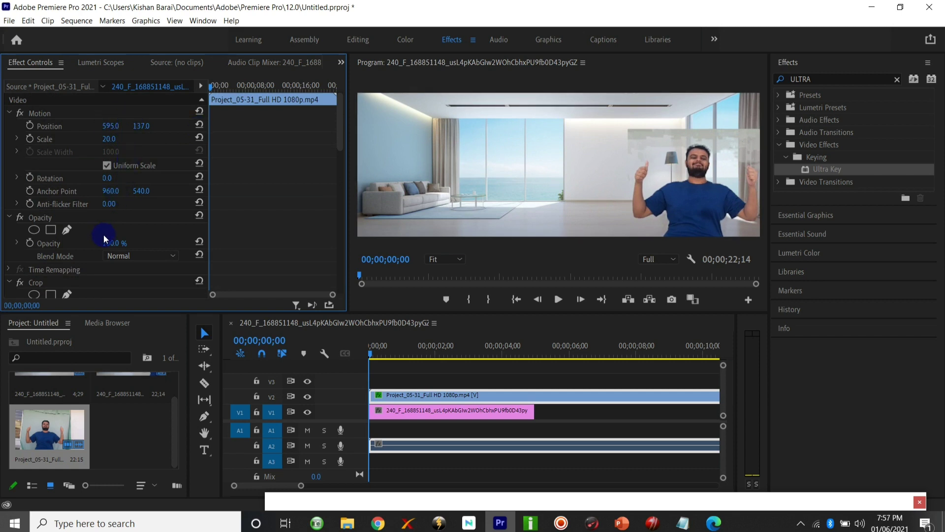
pyautogui.moveTo(114, 246); pyautogui.dragTo(98, 244)
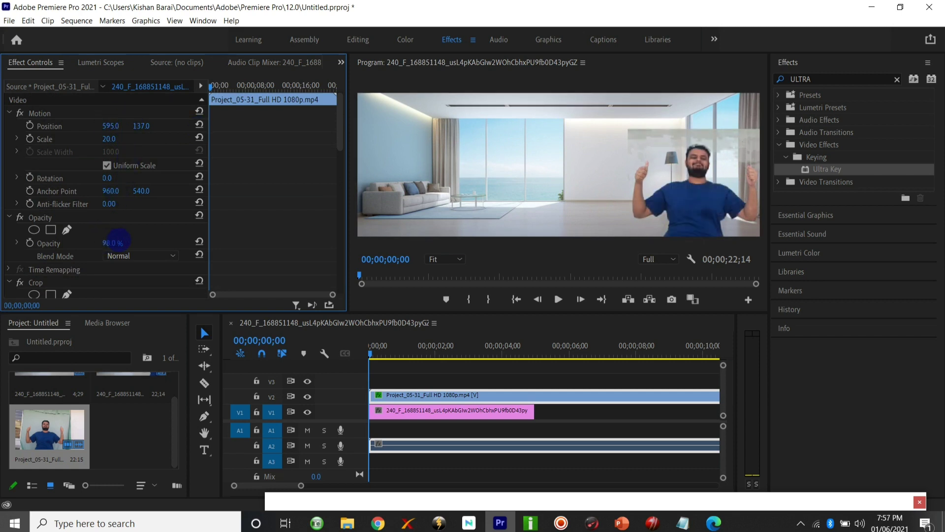
pyautogui.scroll(-3, 164, 231)
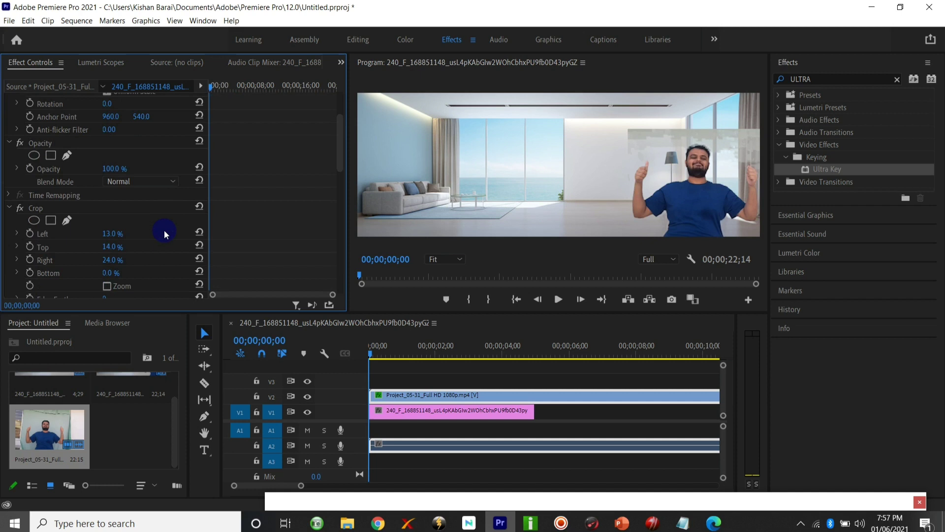
pyautogui.click(138, 182)
pyautogui.click(137, 182)
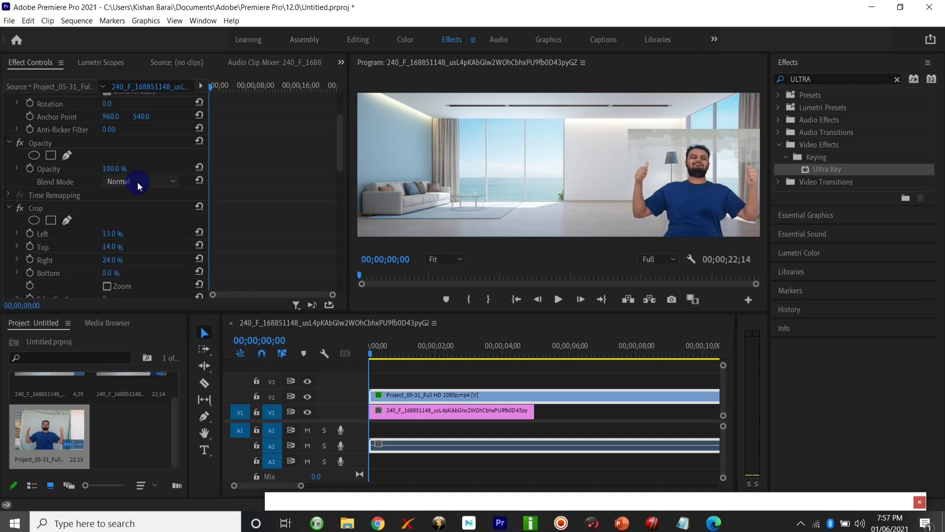
pyautogui.click(137, 182)
pyautogui.click(137, 181)
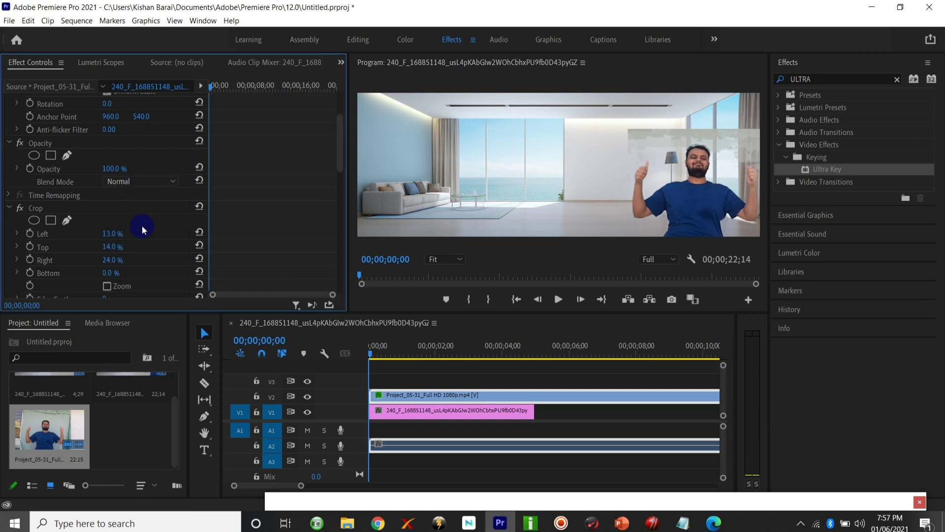
# - Set the Ultra Key matte generation to transparency 79, highlight 38, shadow 71, tolerance 82 and pedestal 76
pyautogui.scroll(-10, 148, 221)
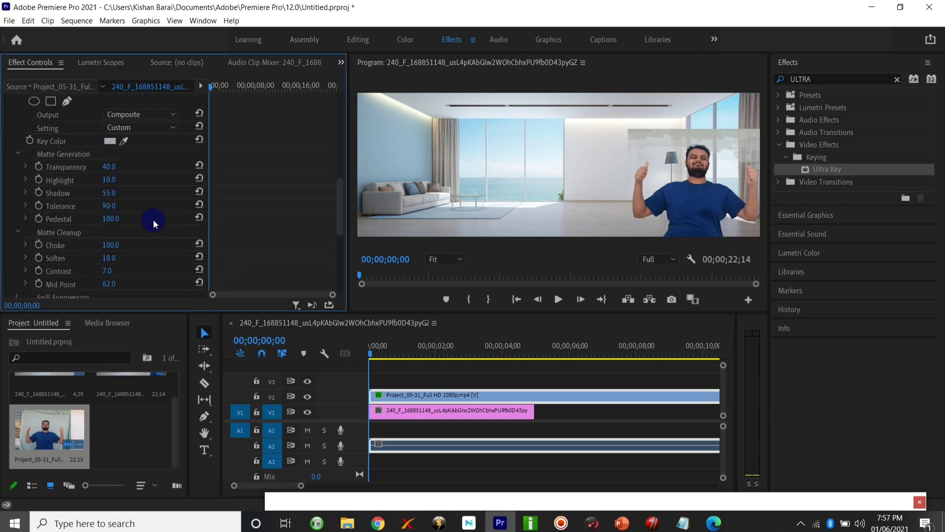
pyautogui.moveTo(110, 167)
pyautogui.mouseDown()
pyautogui.moveTo(101, 165)
pyautogui.moveTo(123, 166)
pyautogui.mouseUp()
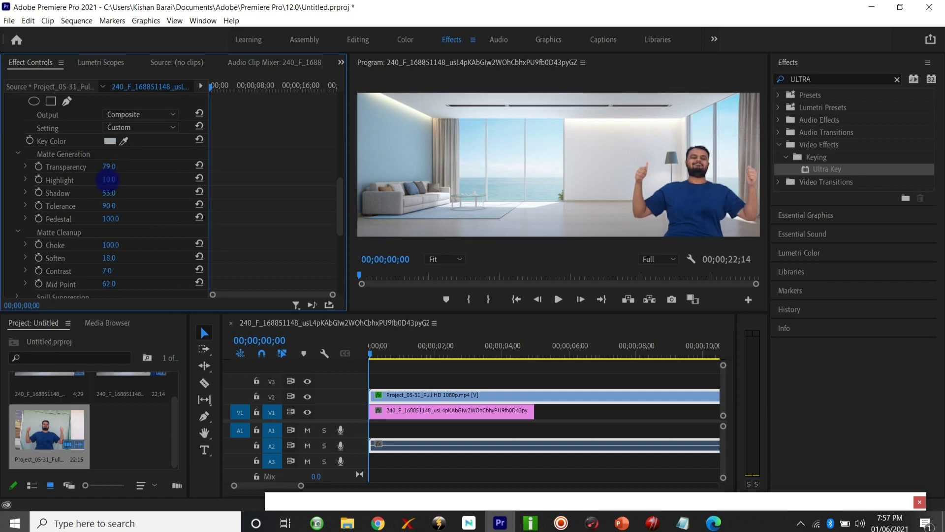
pyautogui.moveTo(109, 218); pyautogui.dragTo(130, 183)
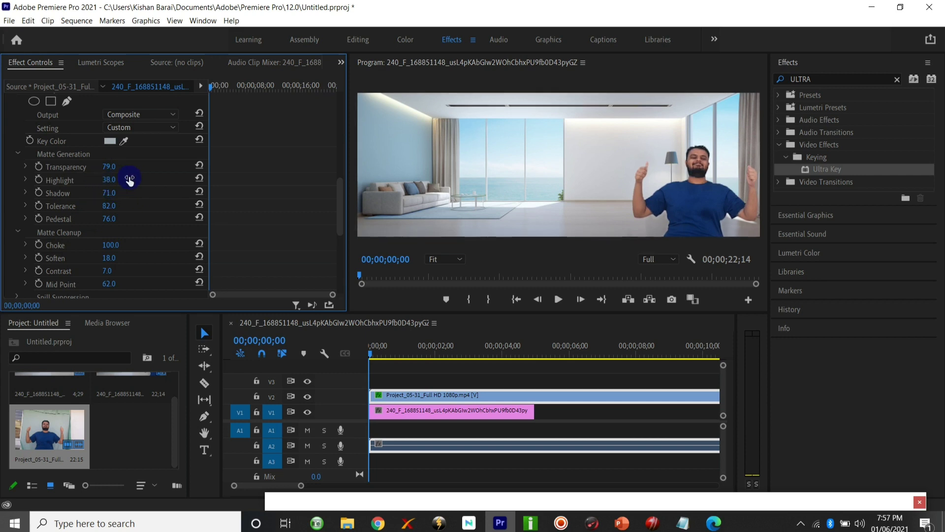
# - Set the Ultra Key matte cleanup choke to 0
pyautogui.scroll(2, 133, 182)
pyautogui.scroll(-6, 132, 179)
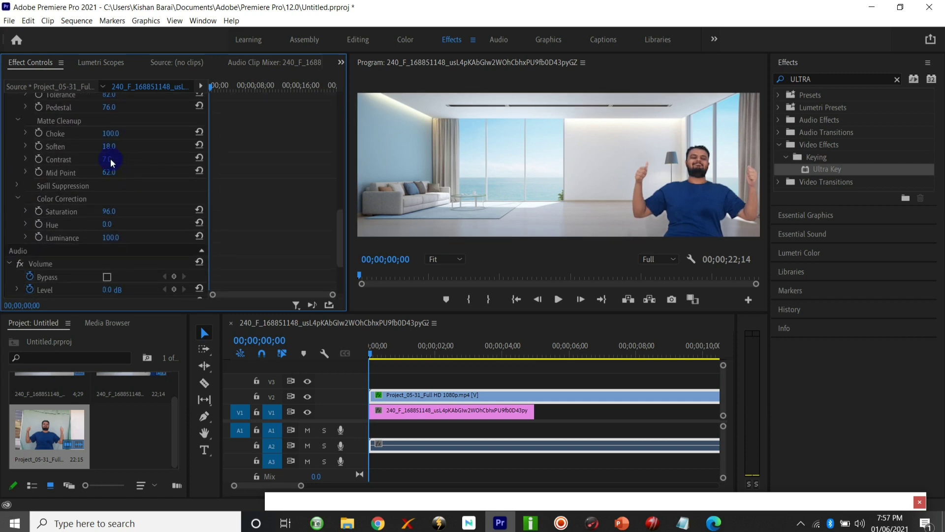
pyautogui.moveTo(139, 131); pyautogui.dragTo(80, 135)
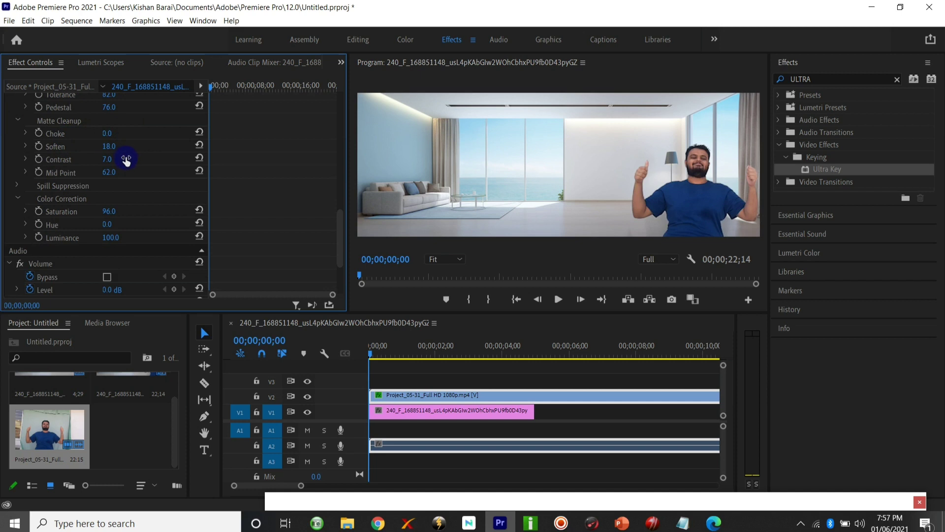
# - Set the Ultra Key matte cleanup soften to 1 and contrast to 10, and play back the keyed result
pyautogui.moveTo(110, 146); pyautogui.dragTo(88, 148)
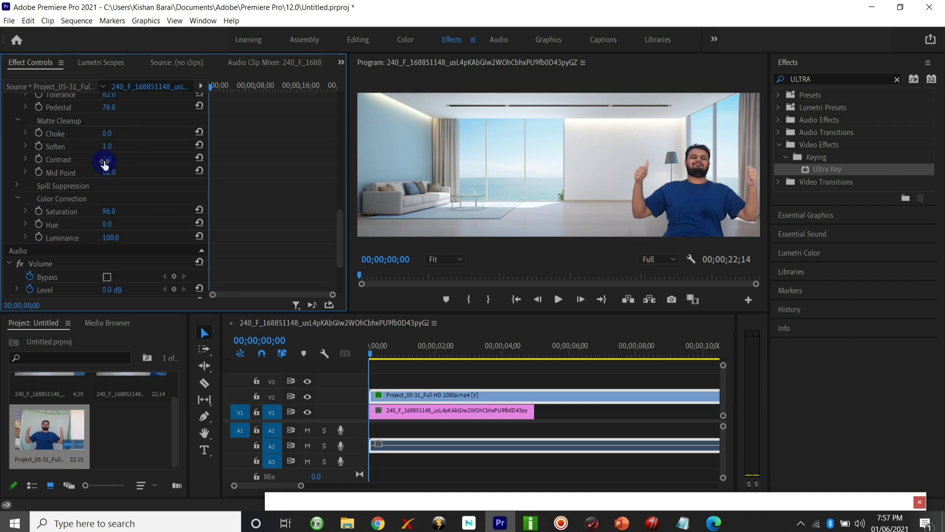
pyautogui.moveTo(101, 159); pyautogui.dragTo(106, 159)
pyautogui.click(557, 300)
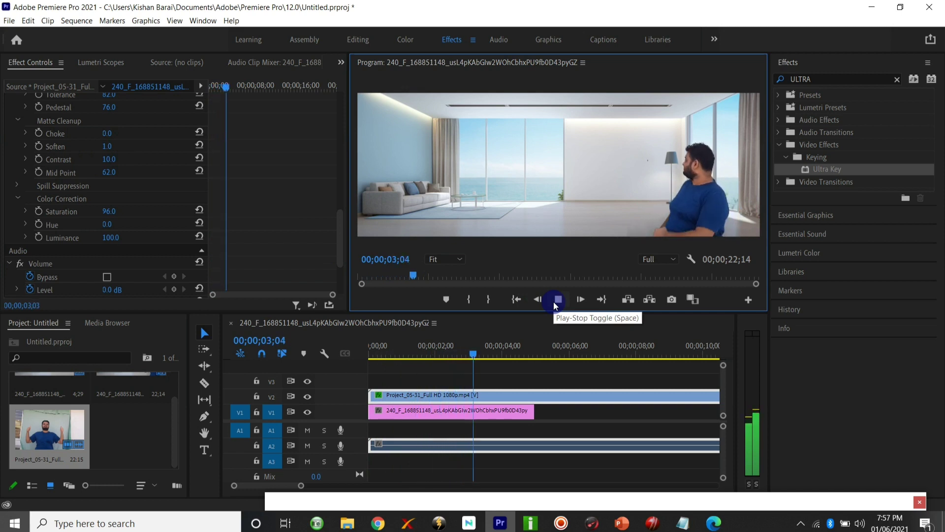
pyautogui.click(557, 300)
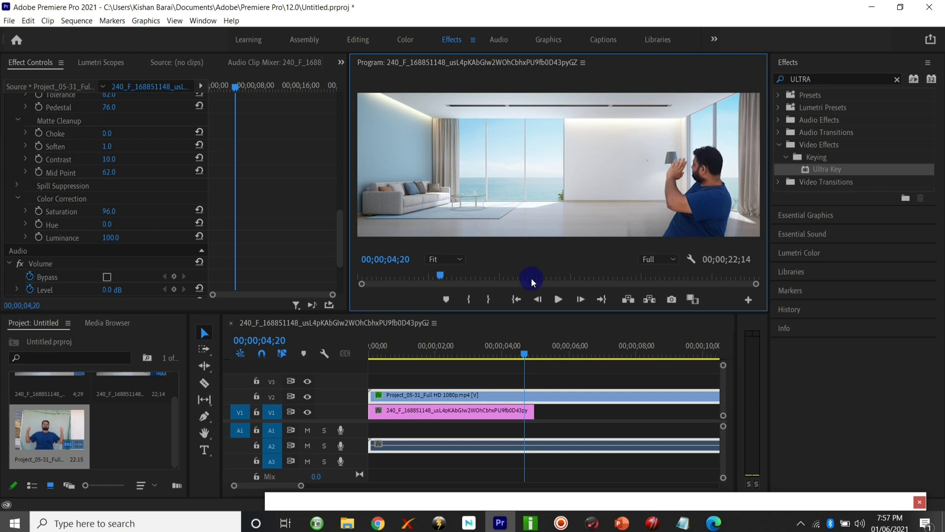
# - Extend the living-room image on V1 to the end of the recorded clip on V2, and play through the sequence
pyautogui.click(524, 412)
pyautogui.moveTo(531, 412); pyautogui.dragTo(742, 414)
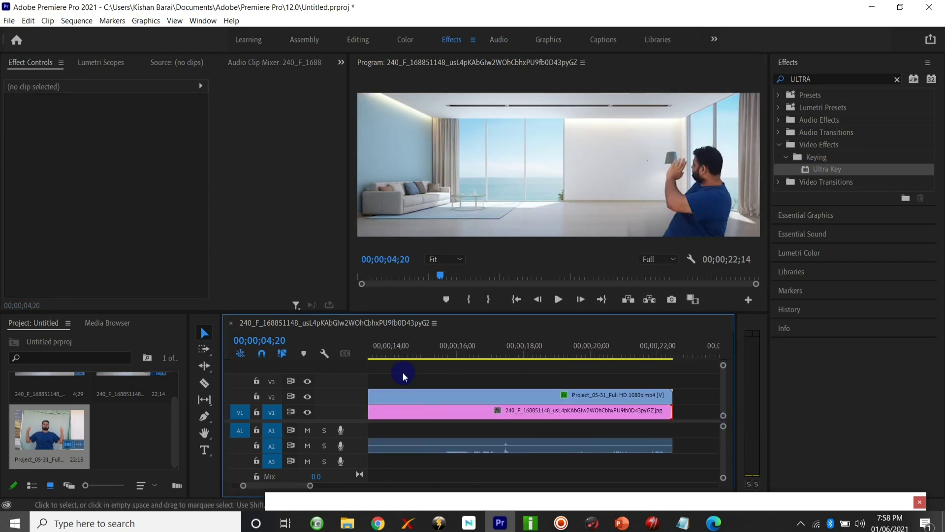
pyautogui.hscroll(-4, 402, 372)
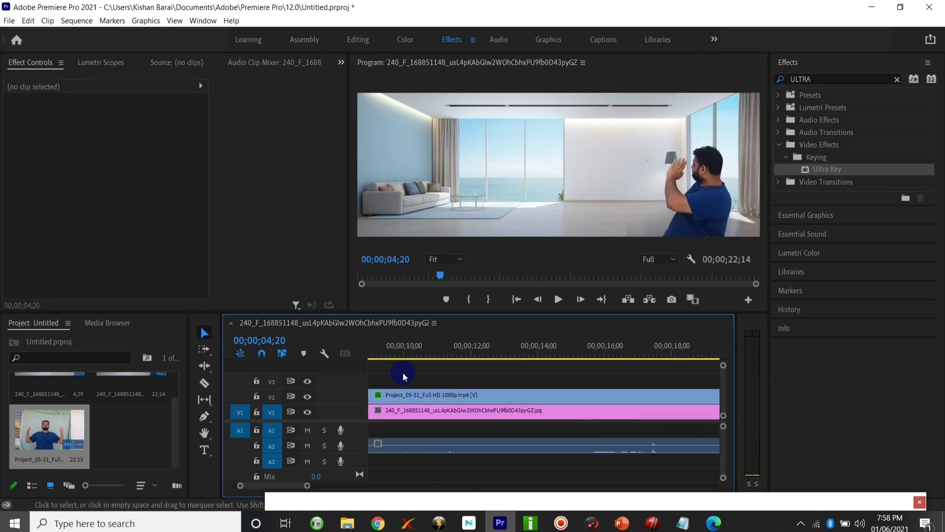
pyautogui.click(554, 299)
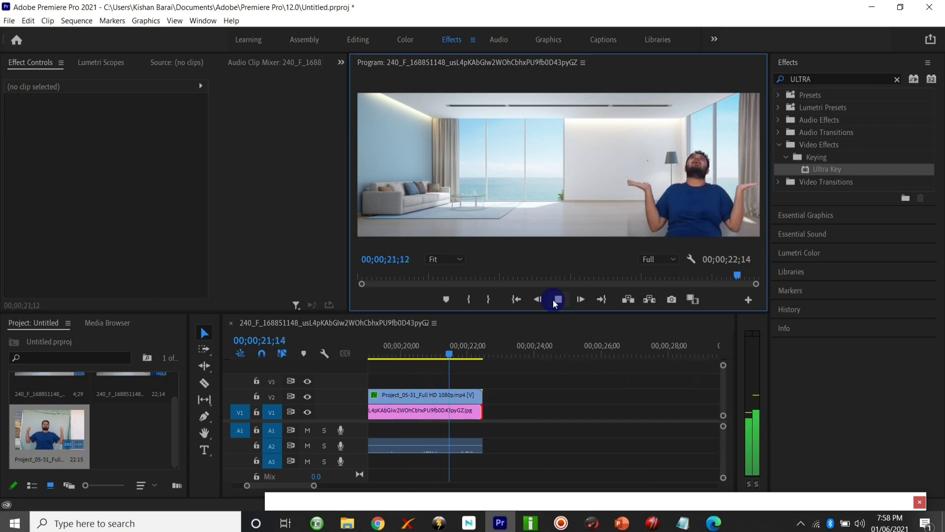
pyautogui.click(557, 299)
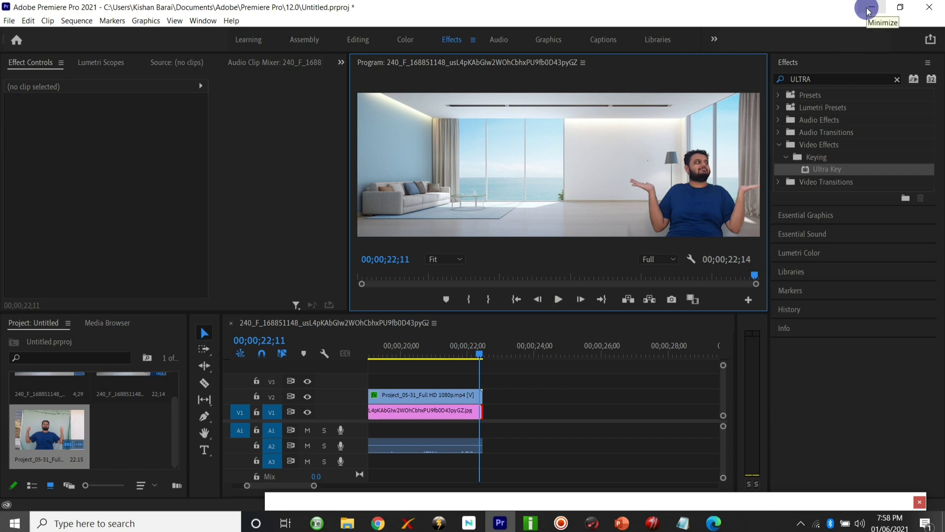
# - Delete the recorded clip from V2 and undo the deletion
pyautogui.scroll(3, 412, 454)
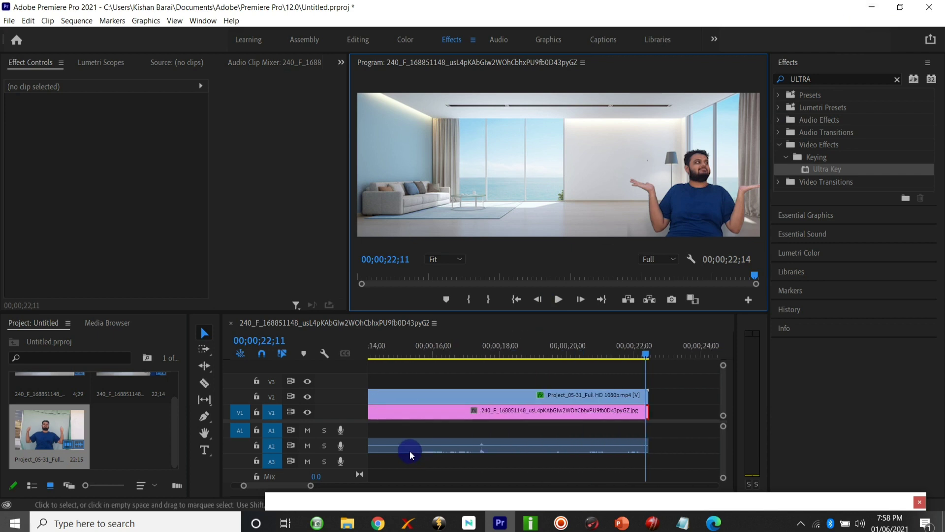
pyautogui.scroll(7, 409, 450)
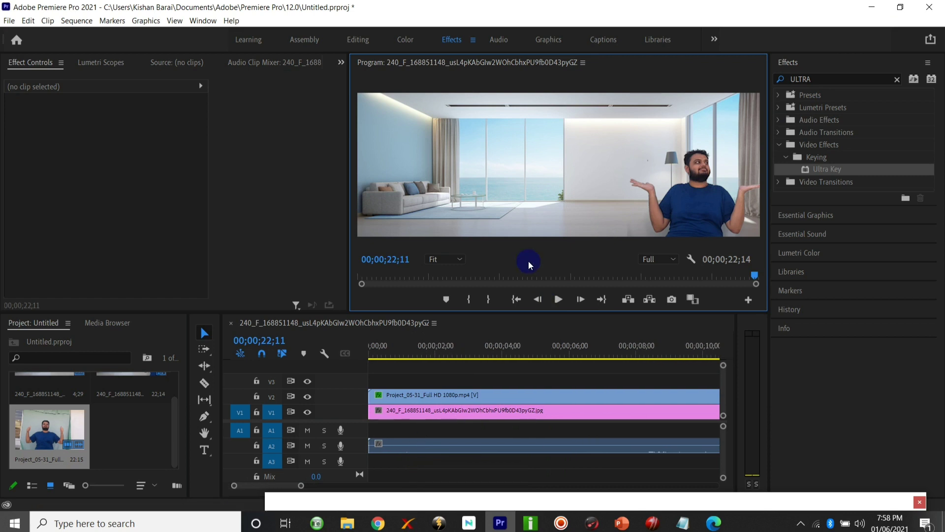
pyautogui.click(451, 394)
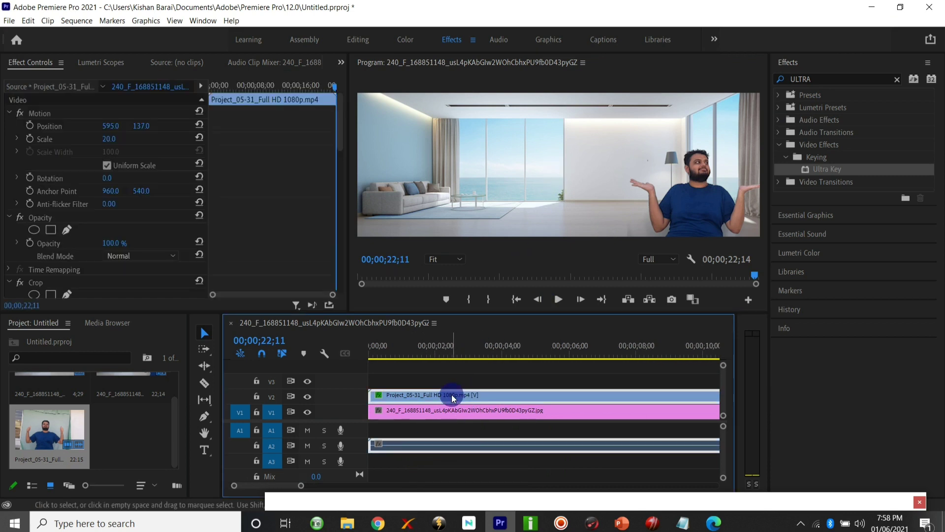
pyautogui.press('Delete')
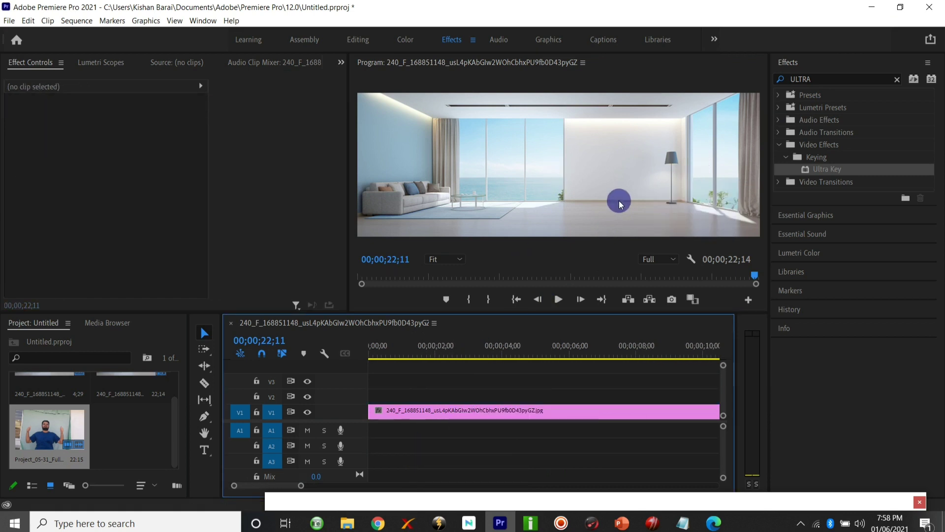
pyautogui.hotkey('ctrl', 'z')
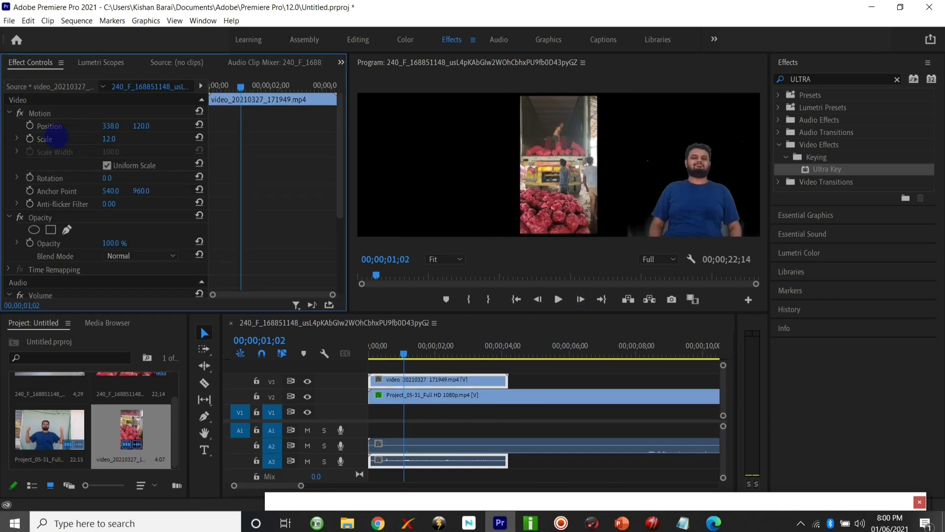
# - Set the scale of video_20210327_171949.mp4 to 27 and its horizontal position to 341
pyautogui.moveTo(57, 138); pyautogui.dragTo(114, 126)
pyautogui.click(111, 128)
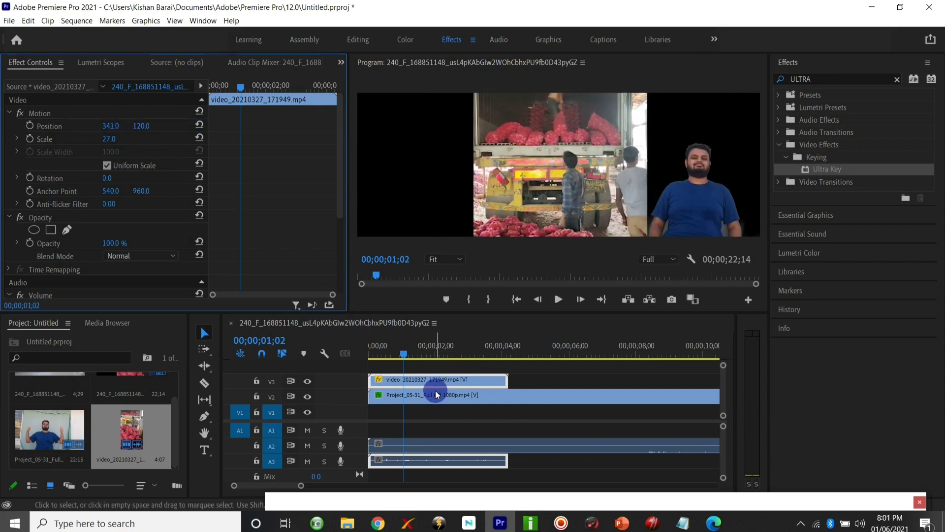
# - Move the recorded clip of the person to V4 above the truck video, and set its scale to 24 and position to 604, 152
pyautogui.moveTo(437, 394); pyautogui.dragTo(441, 367)
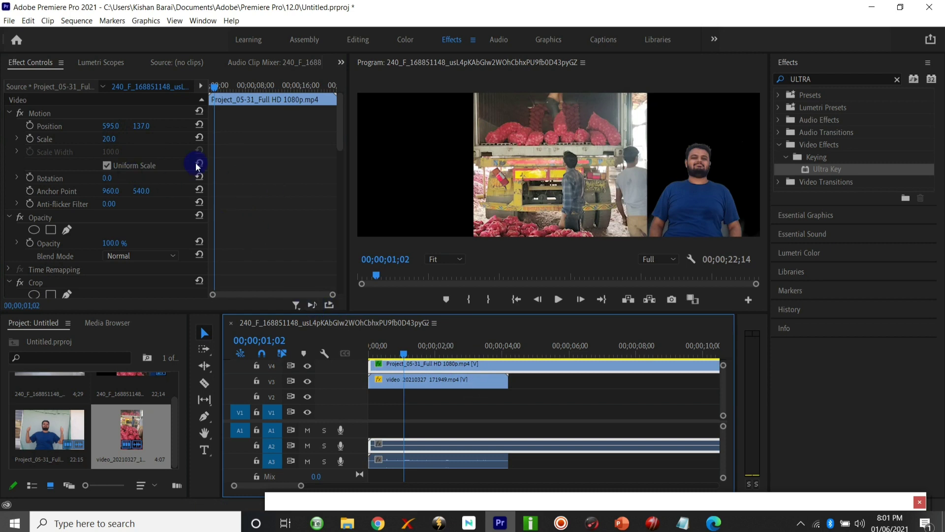
pyautogui.click(108, 139)
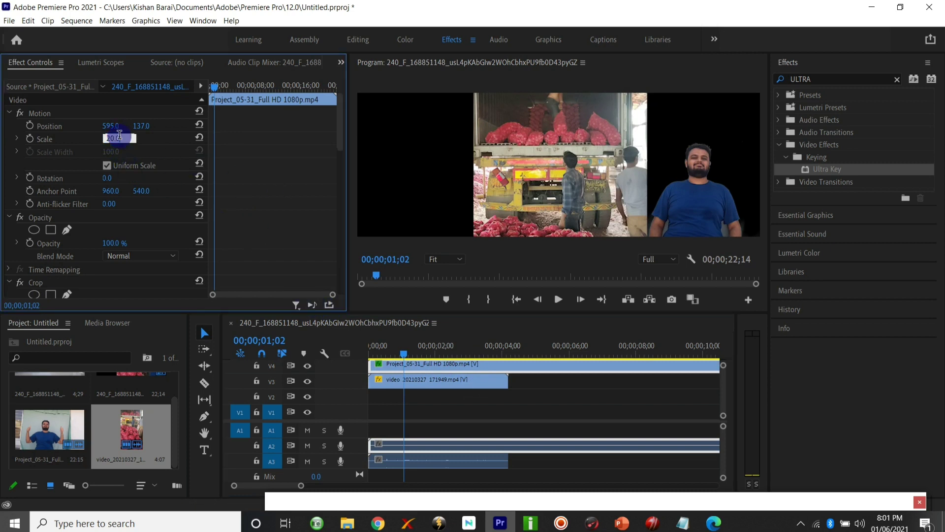
pyautogui.moveTo(107, 139)
pyautogui.mouseDown()
pyautogui.moveTo(121, 139)
pyautogui.moveTo(94, 126)
pyautogui.moveTo(144, 128)
pyautogui.moveTo(112, 142)
pyautogui.mouseUp()
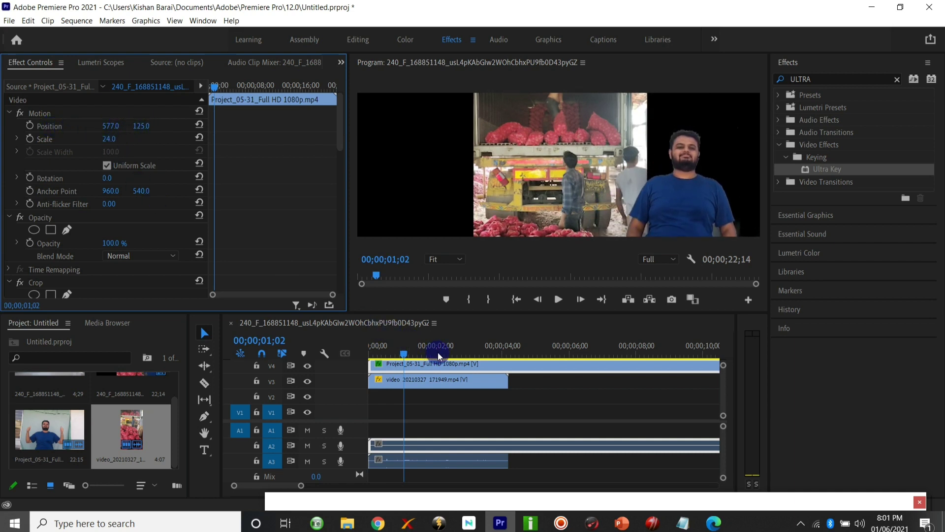
pyautogui.click(478, 383)
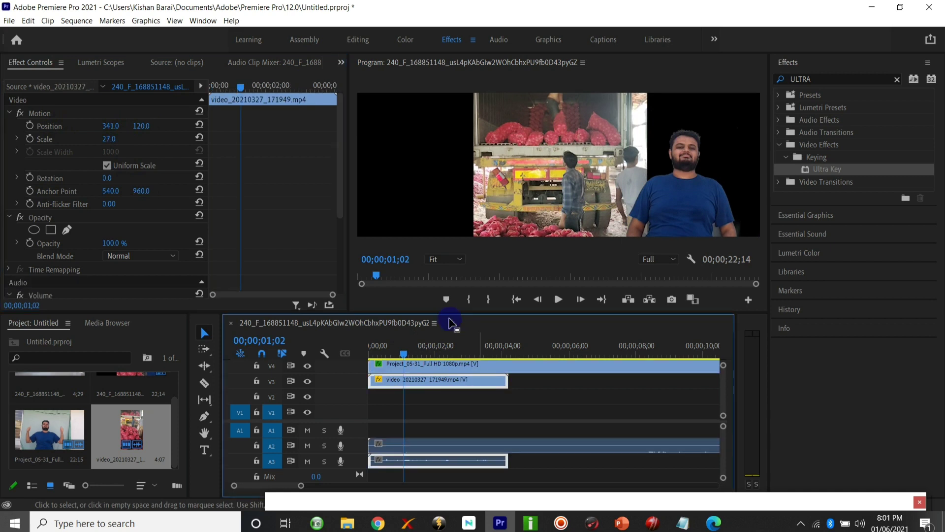
pyautogui.click(537, 366)
pyautogui.moveTo(119, 128); pyautogui.dragTo(141, 126)
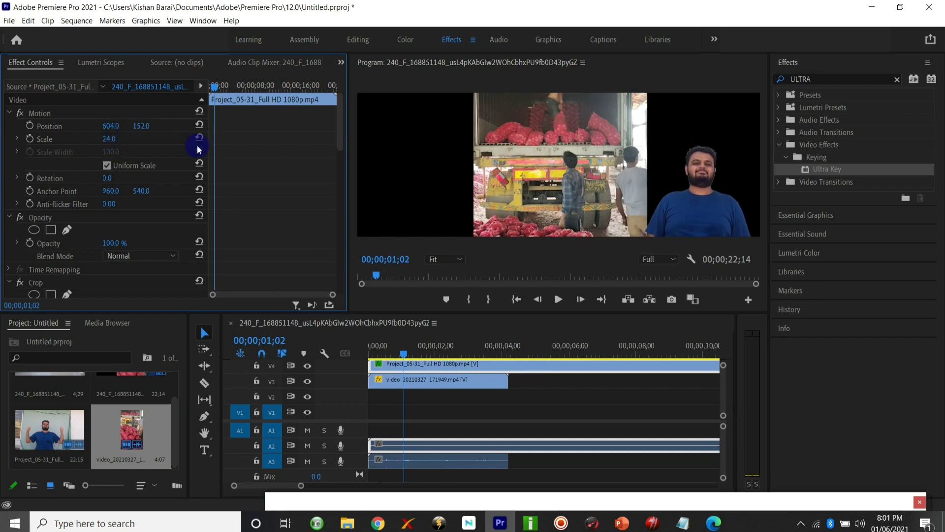
# - Set the scale of the truck video on V3 to 30 and its horizontal position to 513
pyautogui.click(446, 380)
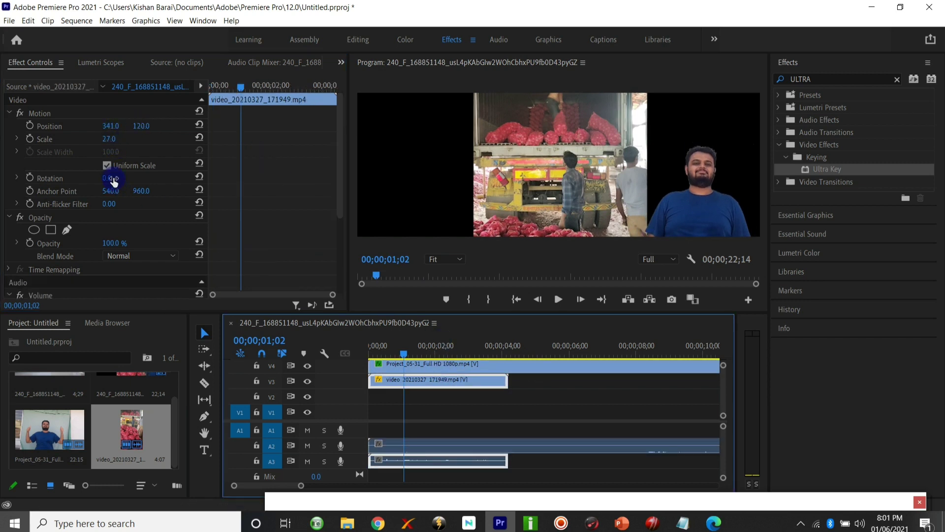
pyautogui.moveTo(112, 140); pyautogui.dragTo(224, 134)
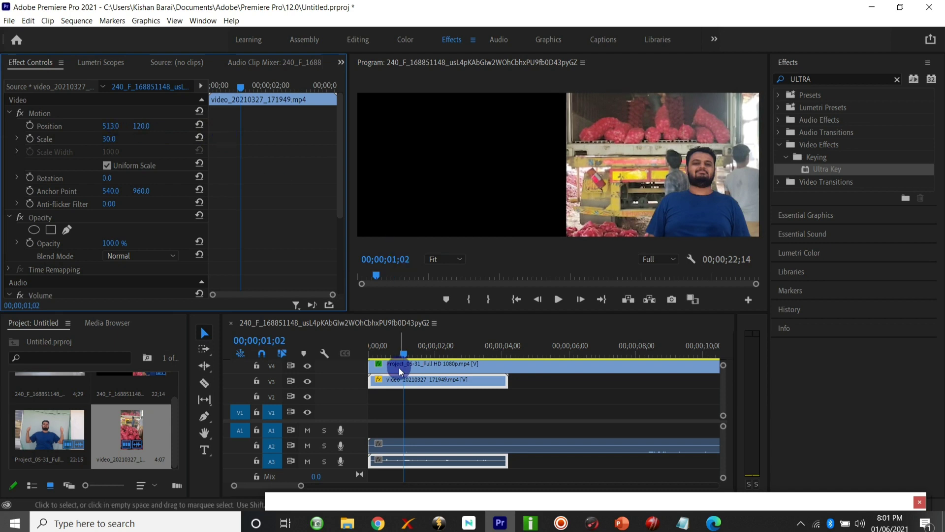
# - Play the sequence from the start to check the keyed person over the truck video, and return the playhead to 00;00;00;00
pyautogui.moveTo(403, 355); pyautogui.dragTo(361, 357)
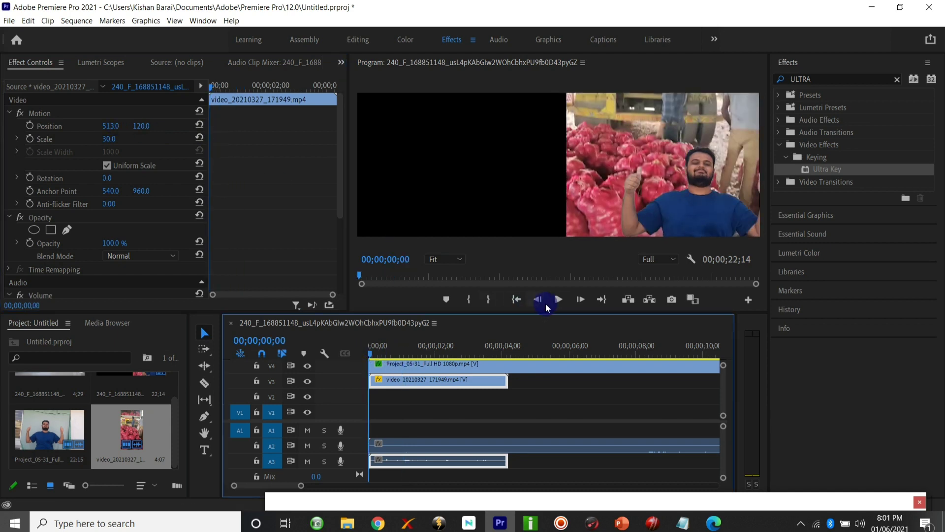
pyautogui.click(558, 299)
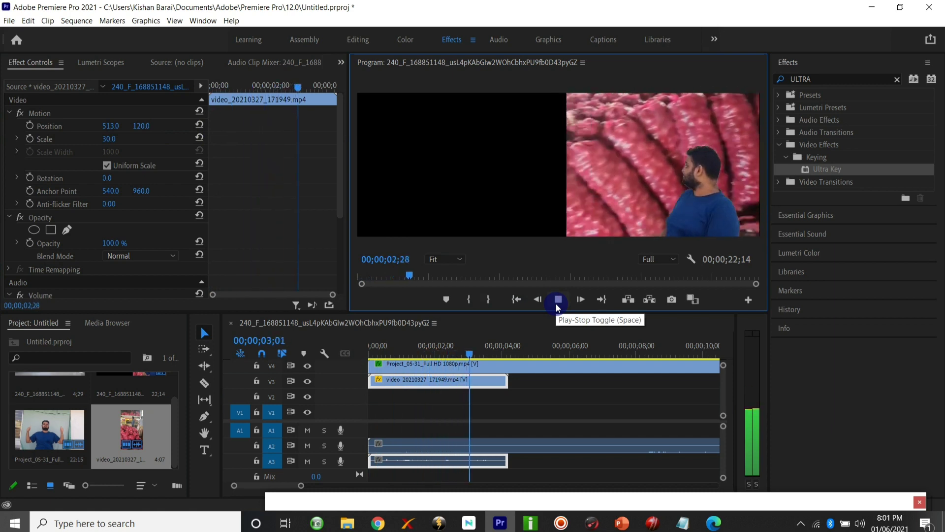
pyautogui.click(558, 300)
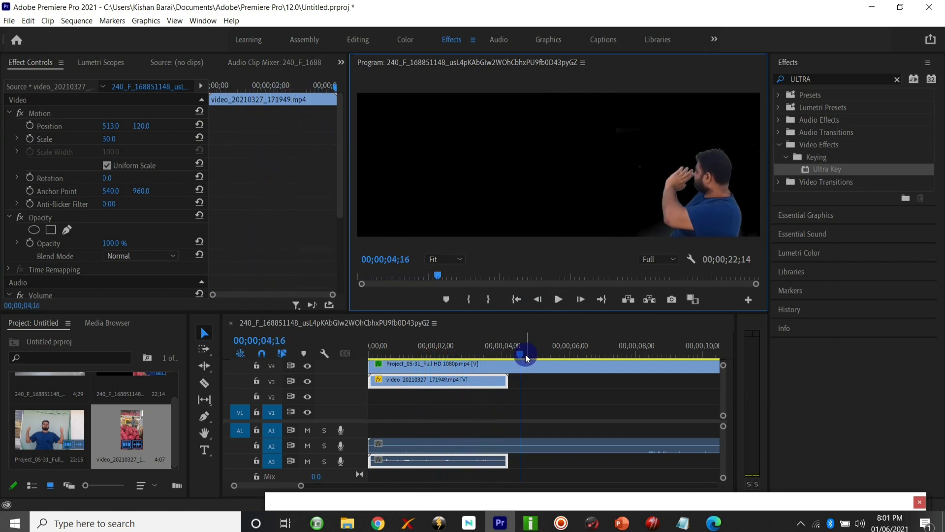
pyautogui.moveTo(522, 354); pyautogui.dragTo(473, 350)
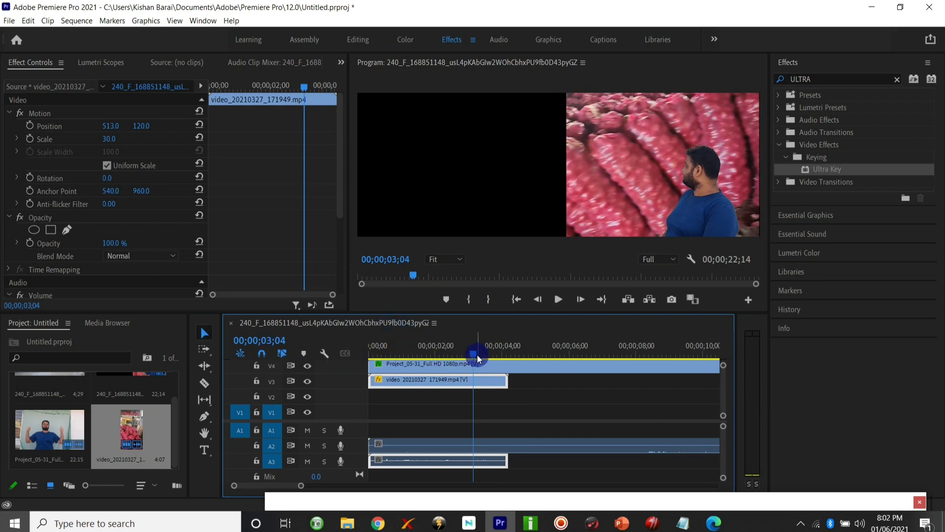
pyautogui.moveTo(471, 352); pyautogui.dragTo(364, 352)
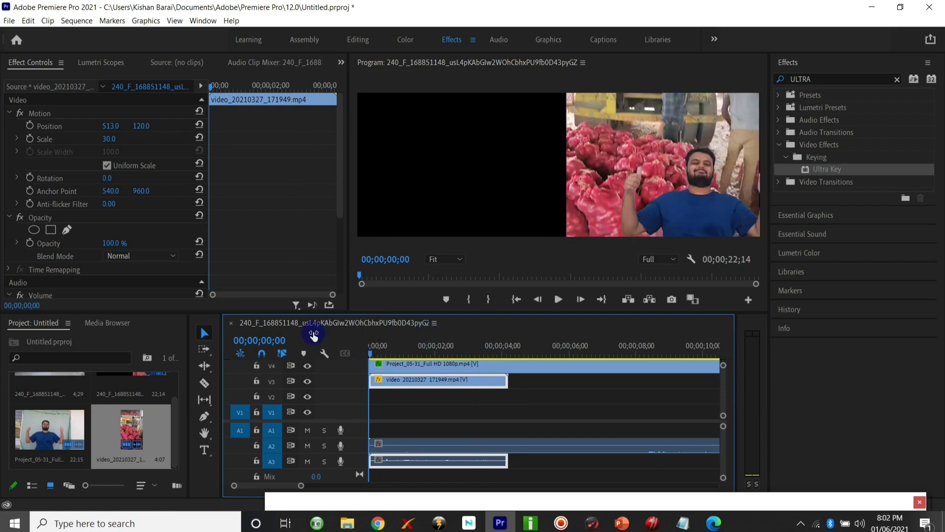
# - Add a rectangle graphic and stretch it over the empty black area beside the truck video, down to the frame's lower edge
pyautogui.click(812, 216)
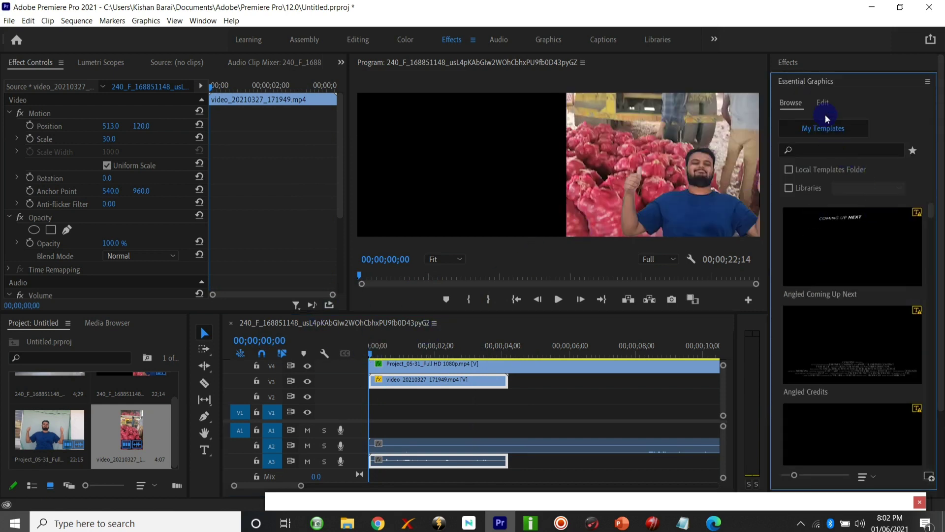
pyautogui.click(823, 103)
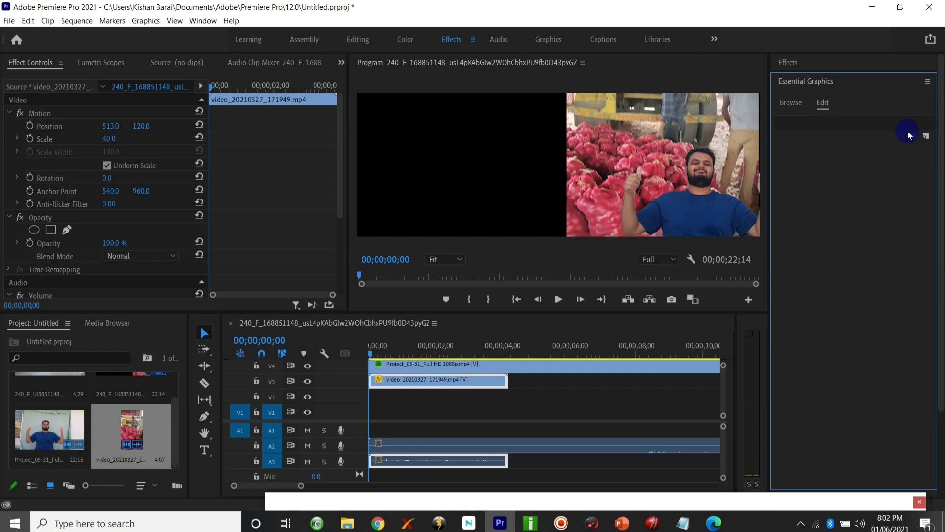
pyautogui.click(926, 136)
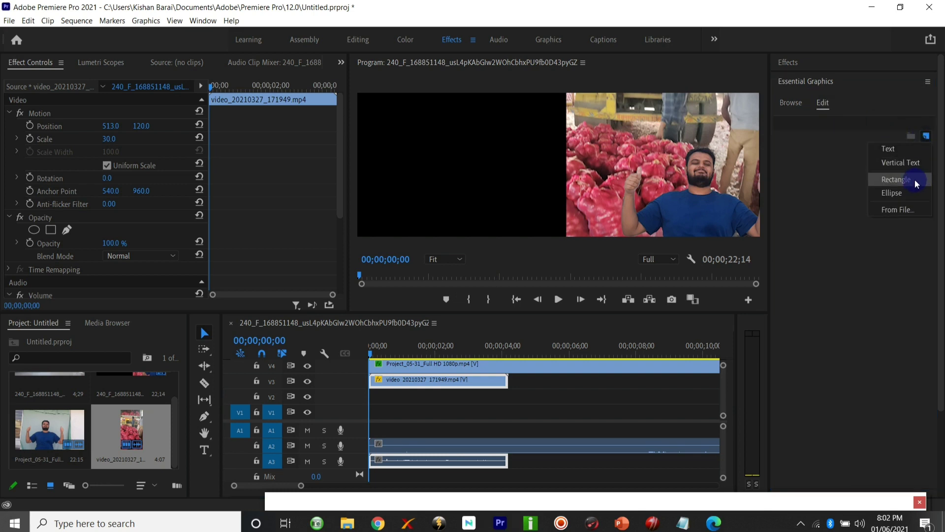
pyautogui.click(917, 183)
pyautogui.moveTo(553, 154); pyautogui.dragTo(471, 146)
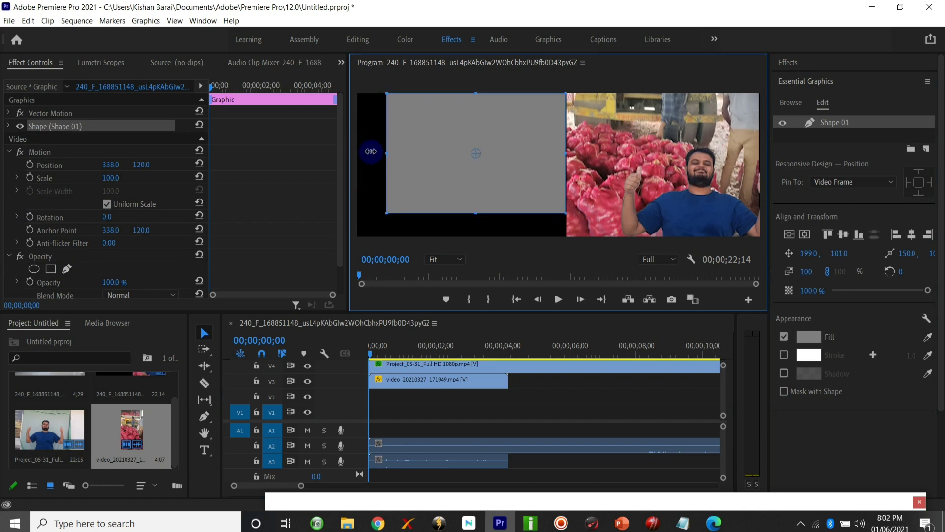
pyautogui.moveTo(371, 151); pyautogui.dragTo(356, 154)
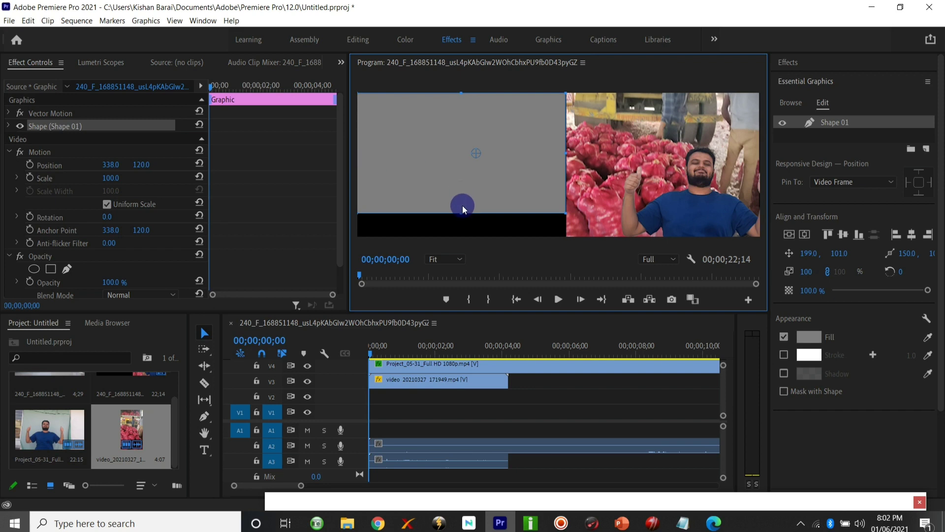
pyautogui.moveTo(461, 226); pyautogui.dragTo(461, 233)
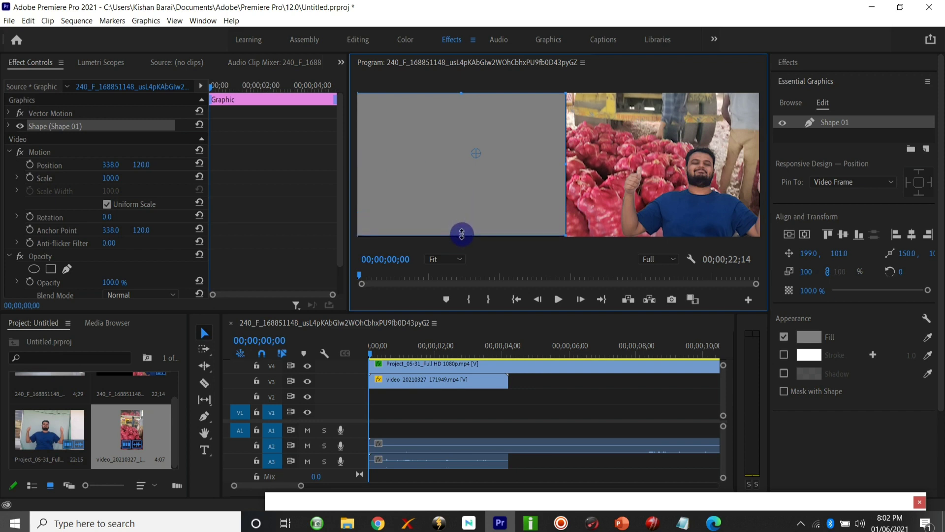
# - Set the rectangle's fill color to red E83535 and enable its white stroke
pyautogui.click(810, 338)
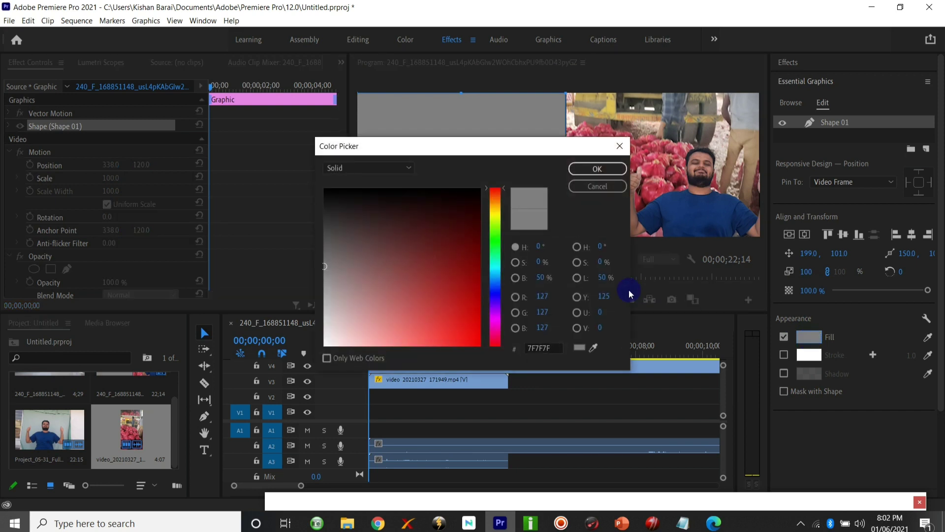
pyautogui.moveTo(430, 312); pyautogui.dragTo(448, 333)
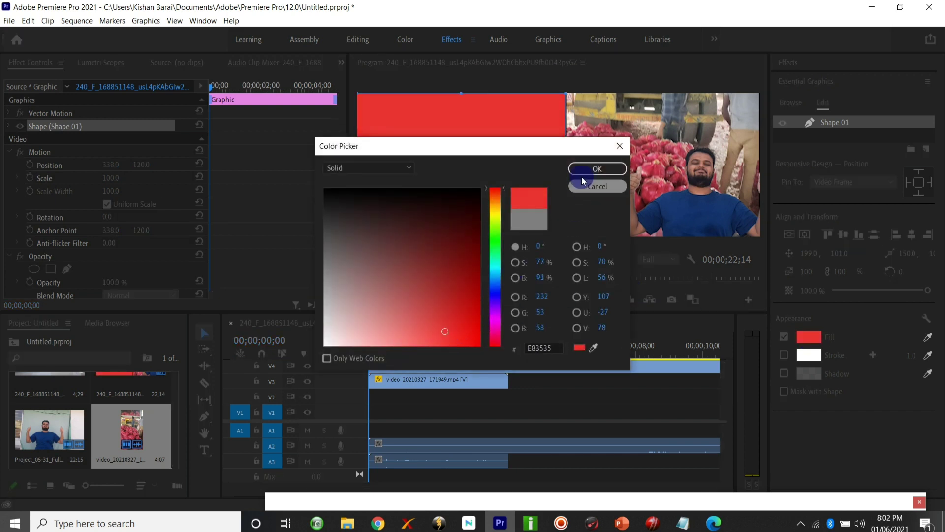
pyautogui.click(597, 169)
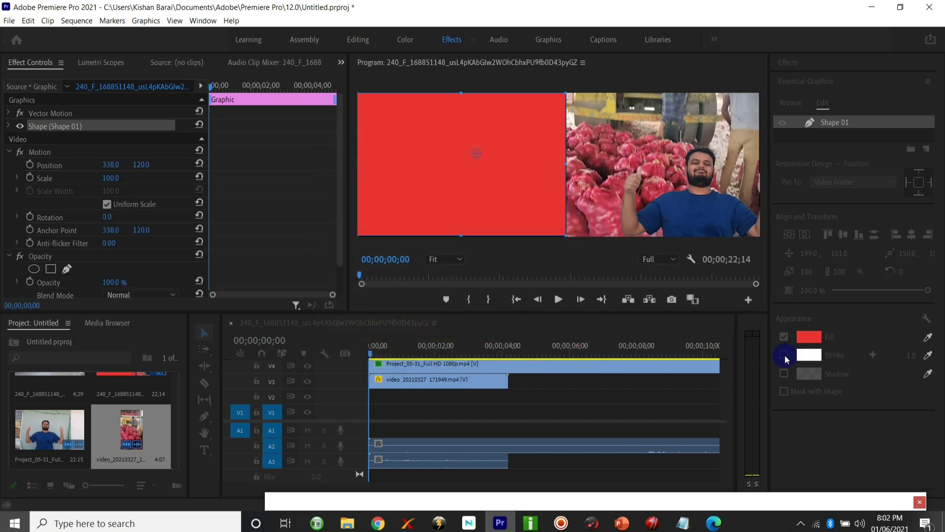
pyautogui.click(785, 355)
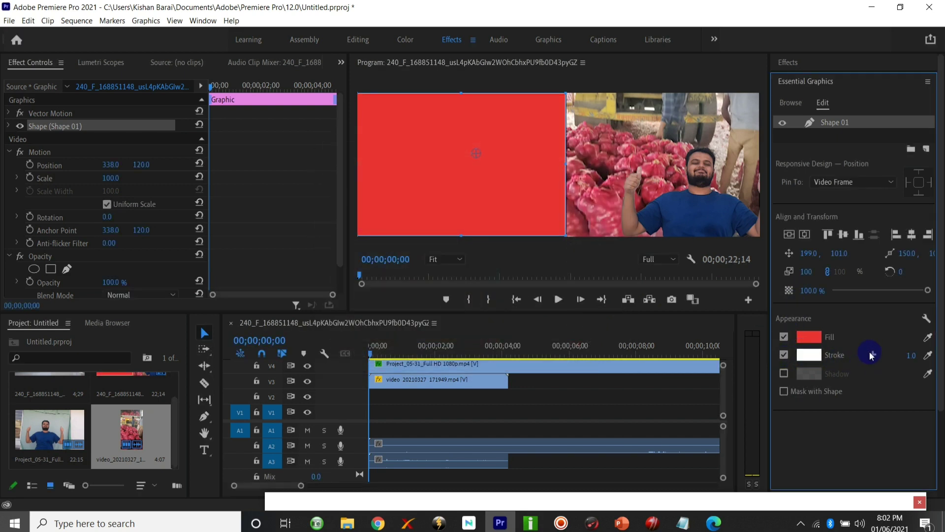
# - Set the red rectangle's white stroke width to 8.0 and move the rectangle to position 208, 102
pyautogui.moveTo(915, 358)
pyautogui.mouseDown()
pyautogui.moveTo(930, 359)
pyautogui.moveTo(916, 359)
pyautogui.mouseUp()
pyautogui.click(463, 175)
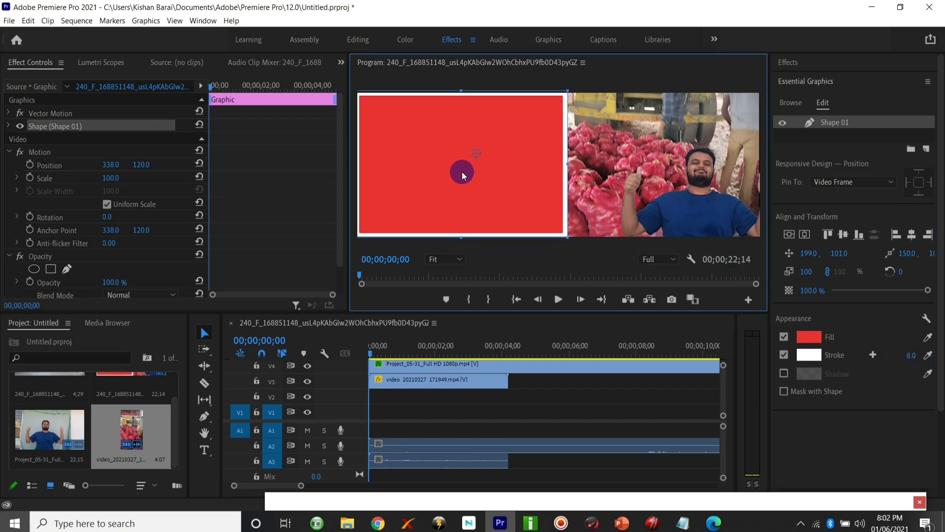
pyautogui.moveTo(454, 176); pyautogui.dragTo(459, 177)
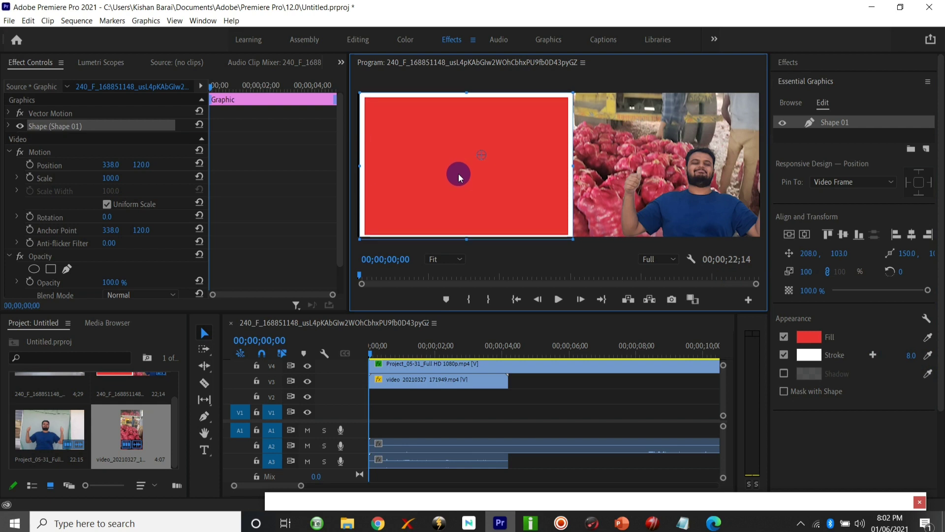
pyautogui.moveTo(459, 173); pyautogui.dragTo(459, 172)
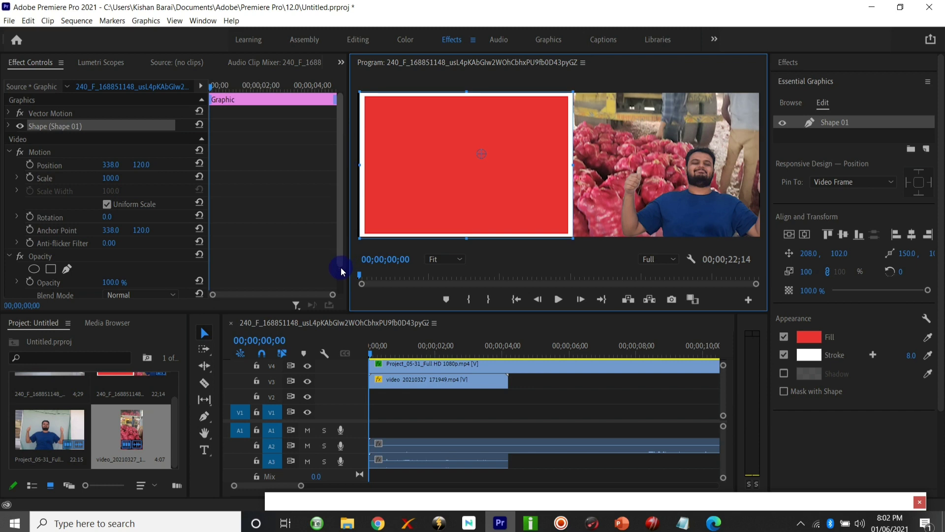
pyautogui.scroll(-2, 340, 267)
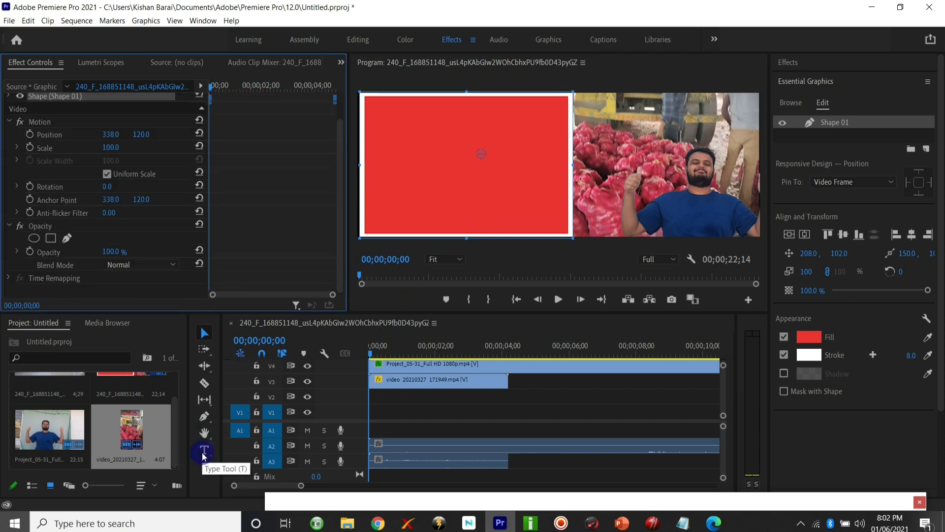
# - With the playhead at 00;00;00;15, add a text layer reading "pOINT" over the red rectangle
pyautogui.click(557, 299)
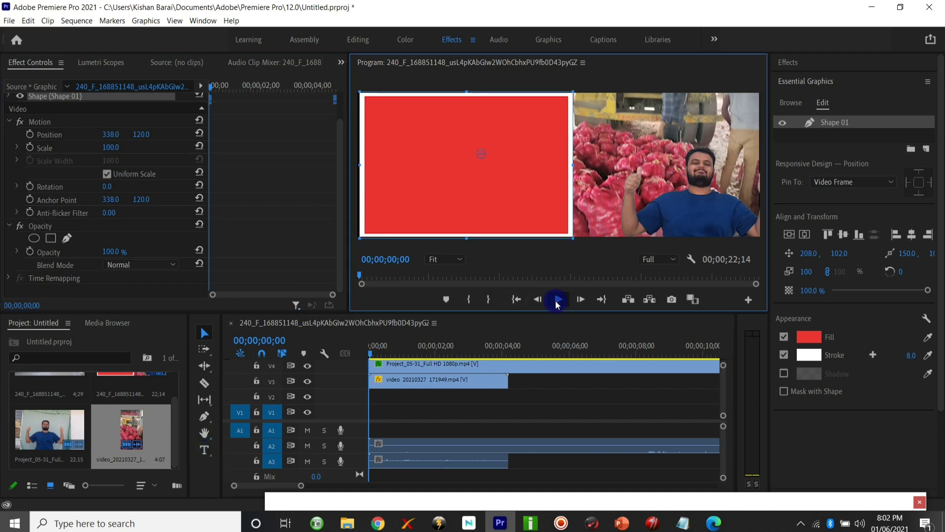
pyautogui.click(205, 449)
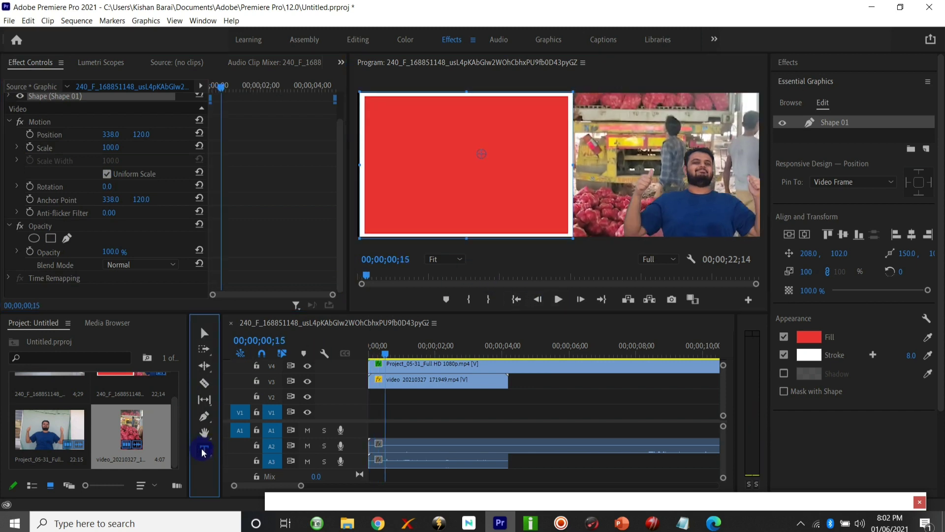
pyautogui.click(436, 130)
pyautogui.click(414, 138)
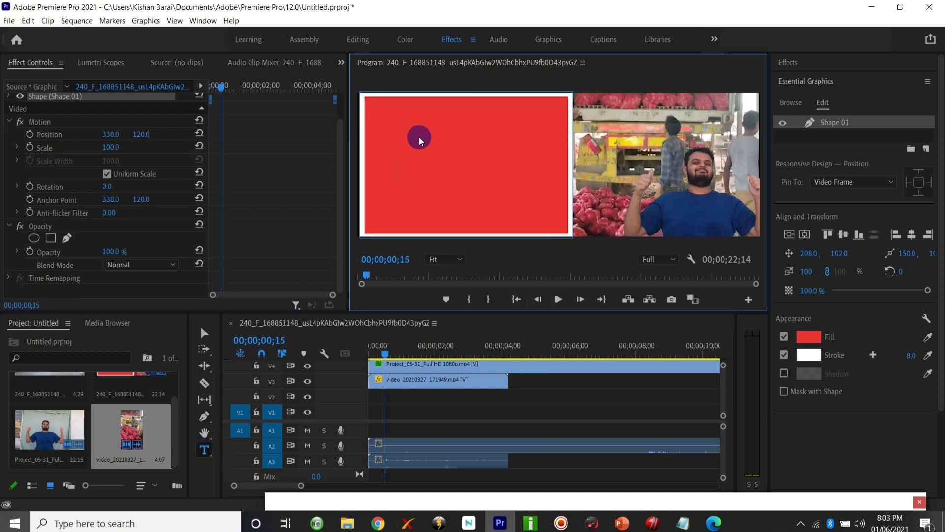
pyautogui.click(420, 135)
pyautogui.write('p')
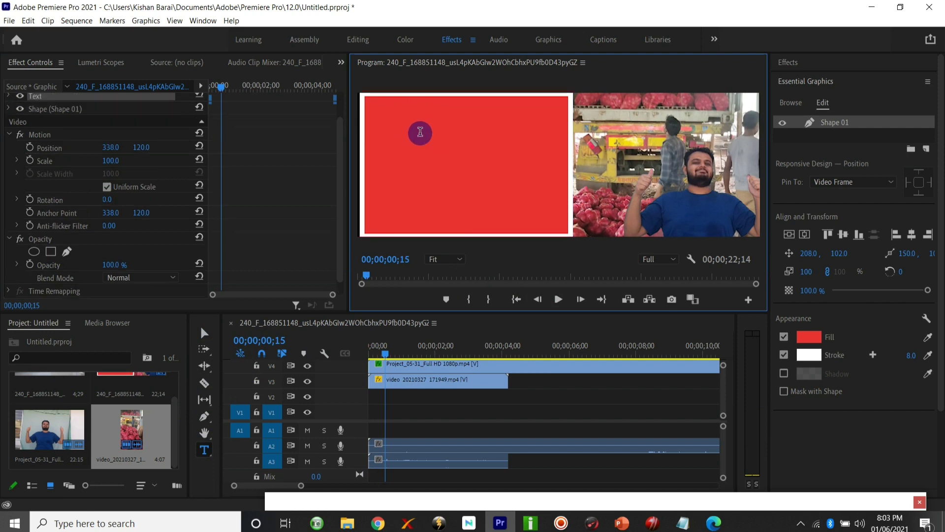
pyautogui.write('OINT')
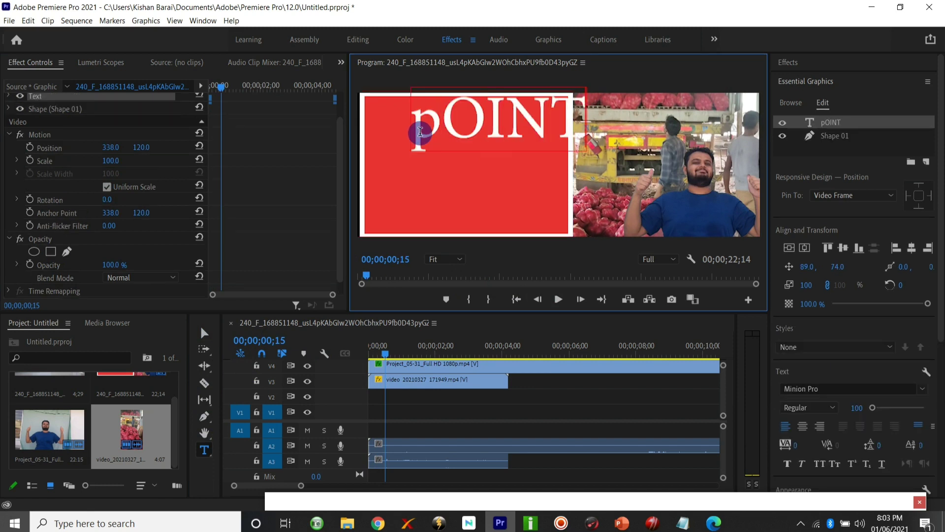
pyautogui.press('BackSpace')
pyautogui.press('BackSpace')
pyautogui.press('BackSpace')
pyautogui.press('BackSpace')
pyautogui.press('BackSpace')
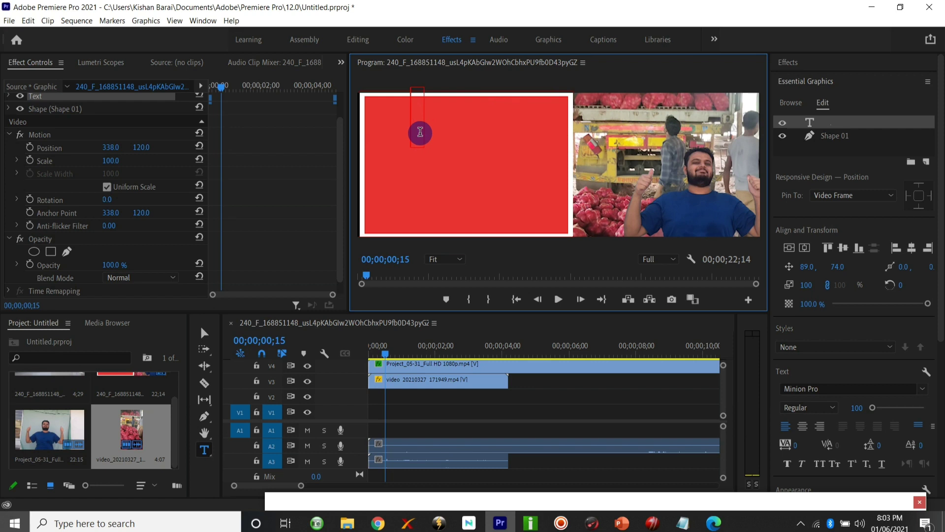
pyautogui.write('pO')
pyautogui.press('BackSpace')
pyautogui.press('BackSpace')
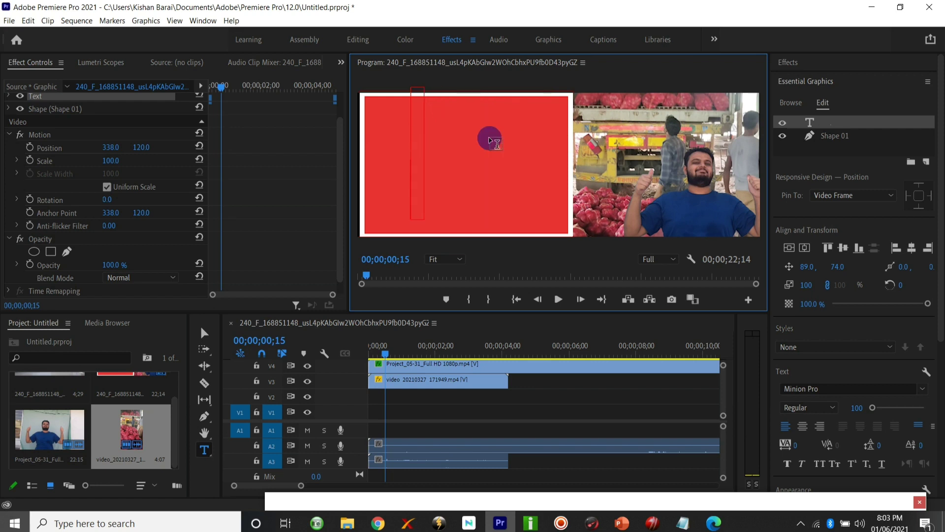
pyautogui.write('pOINT')
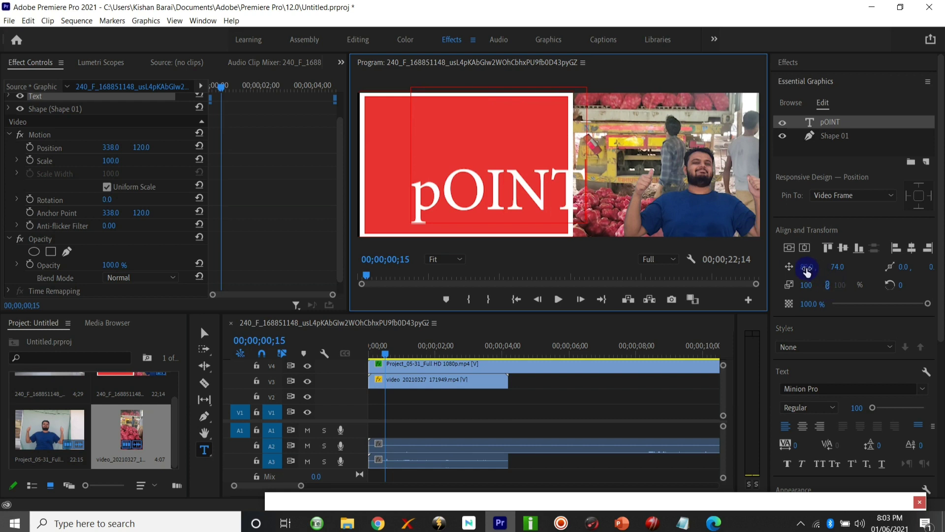
# - Scale the title text down to 45 and move it to position 111, 66 inside the red rectangle
pyautogui.moveTo(797, 284); pyautogui.dragTo(768, 288)
pyautogui.click(205, 333)
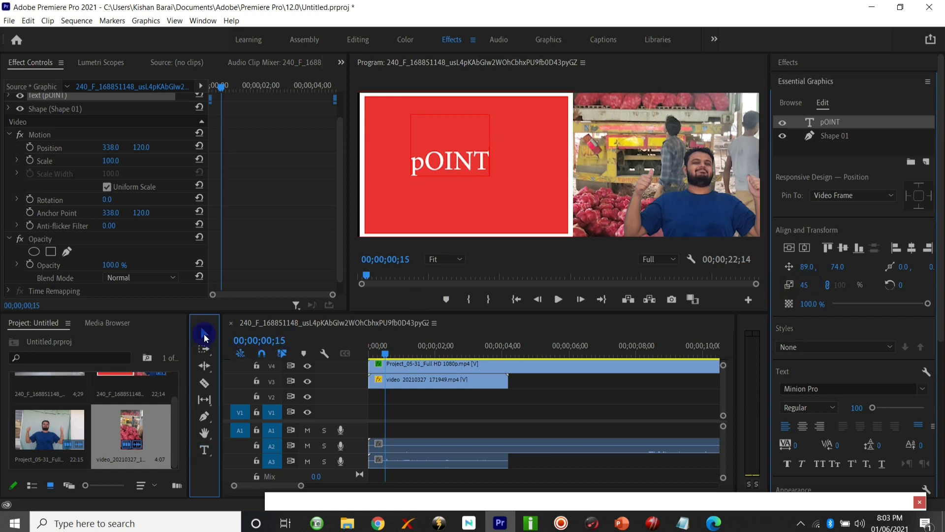
pyautogui.click(453, 165)
pyautogui.moveTo(451, 163)
pyautogui.mouseDown()
pyautogui.moveTo(474, 140)
pyautogui.moveTo(461, 158)
pyautogui.mouseUp()
# - Correct the title text over the red rectangle so that it reads "POINT 1"
pyautogui.click(408, 148)
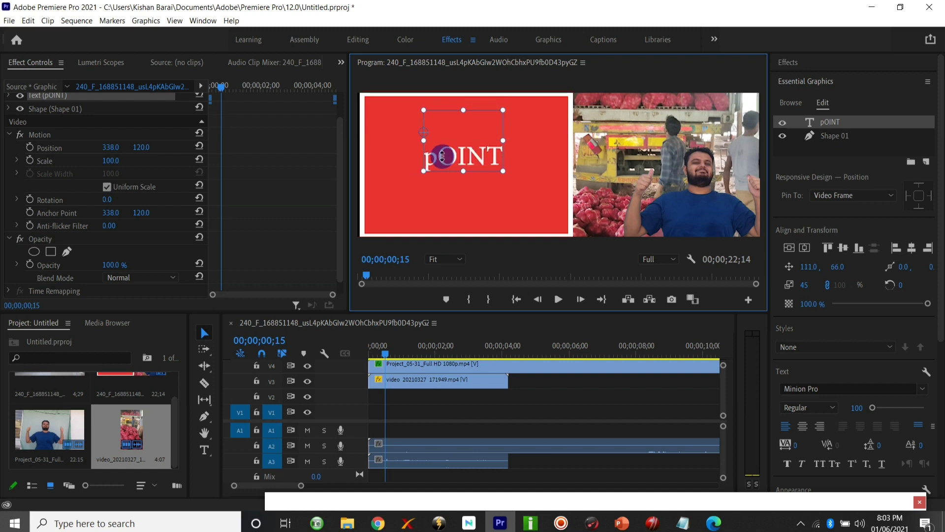
pyautogui.write('P')
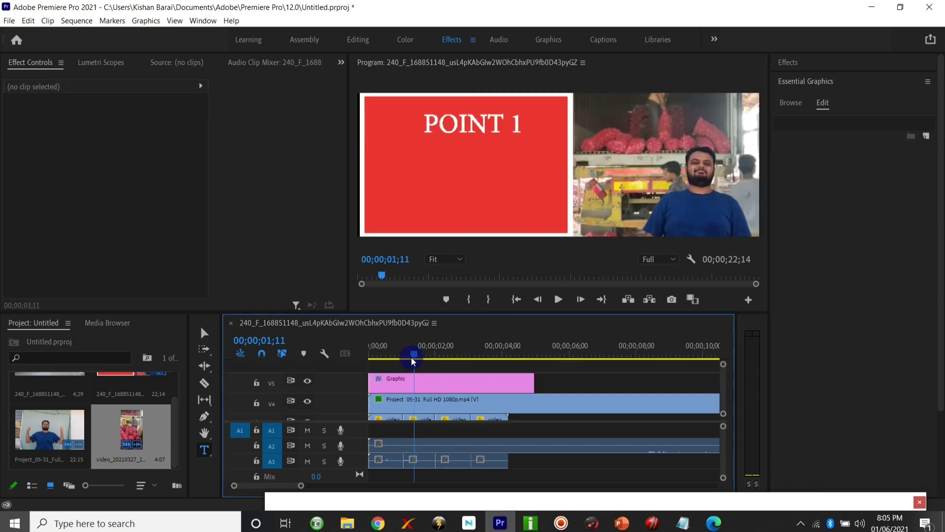
# - Split the graphic clip on V5 at 00;00;01;00 and at the following cuts of the truck video below it
pyautogui.moveTo(413, 361)
pyautogui.mouseDown()
pyautogui.moveTo(369, 362)
pyautogui.moveTo(402, 364)
pyautogui.mouseUp()
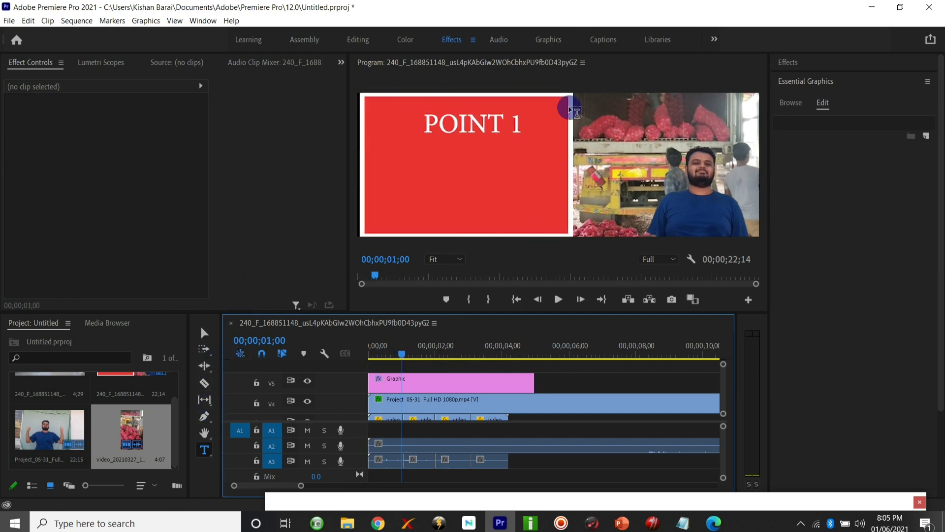
pyautogui.click(204, 382)
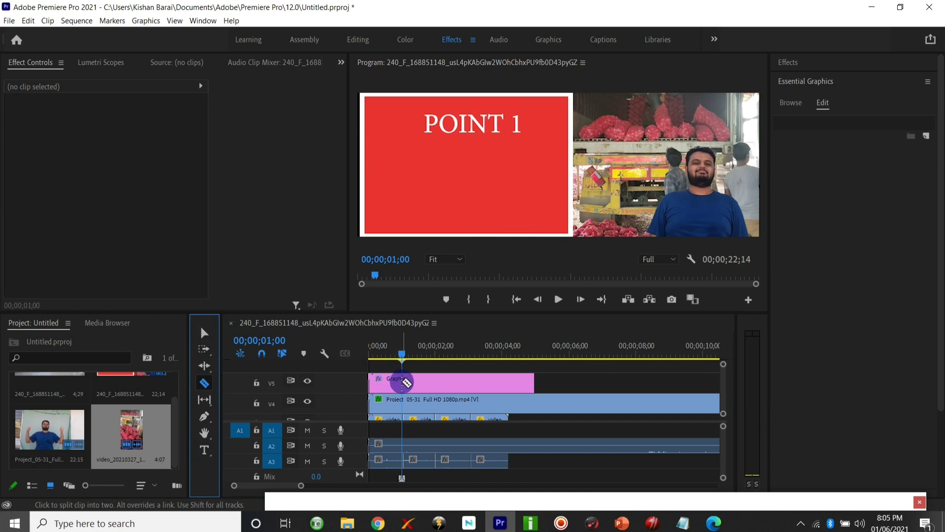
pyautogui.click(403, 382)
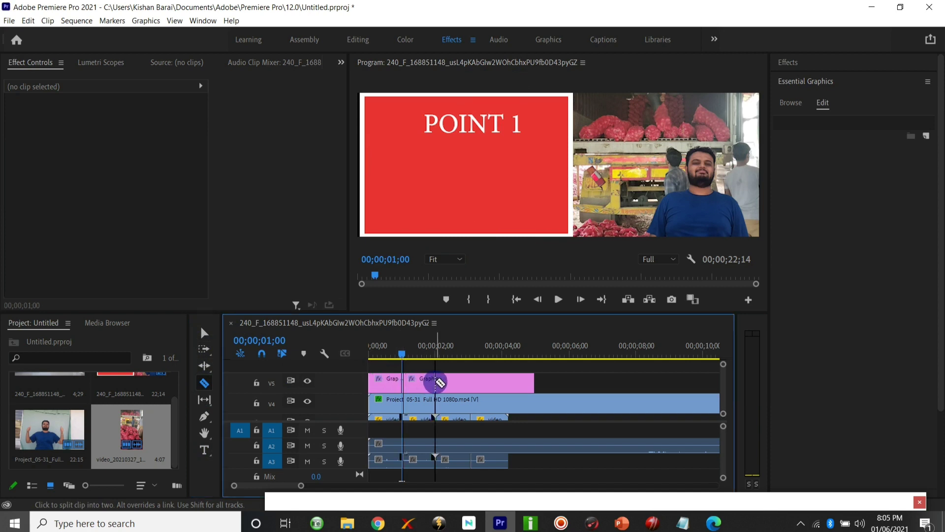
pyautogui.click(436, 382)
pyautogui.click(471, 382)
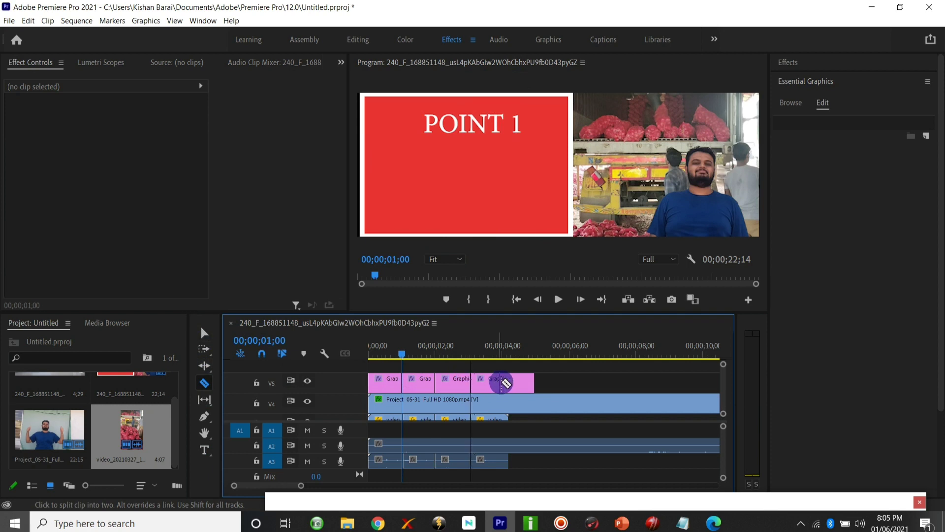
pyautogui.click(510, 382)
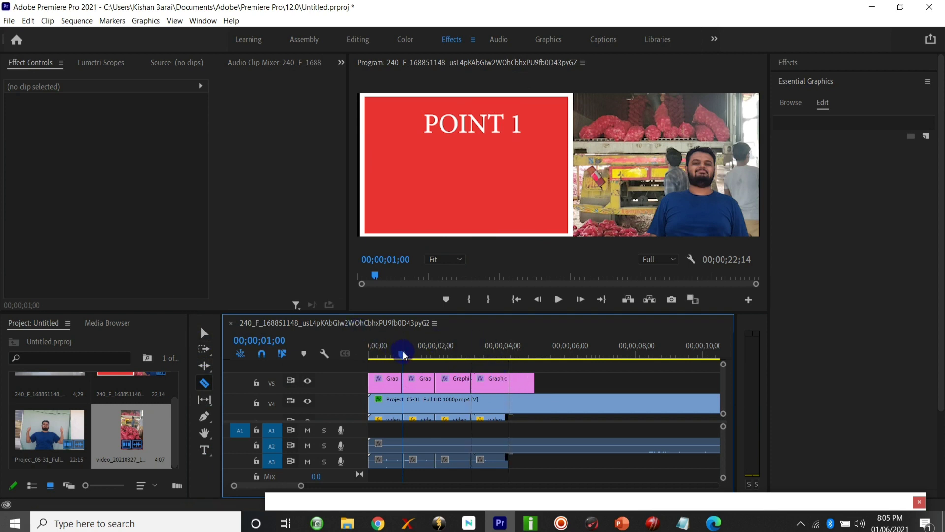
# - Change the title text in the second graphic segment on V5 to "POINT 2"
pyautogui.moveTo(402, 353); pyautogui.dragTo(383, 353)
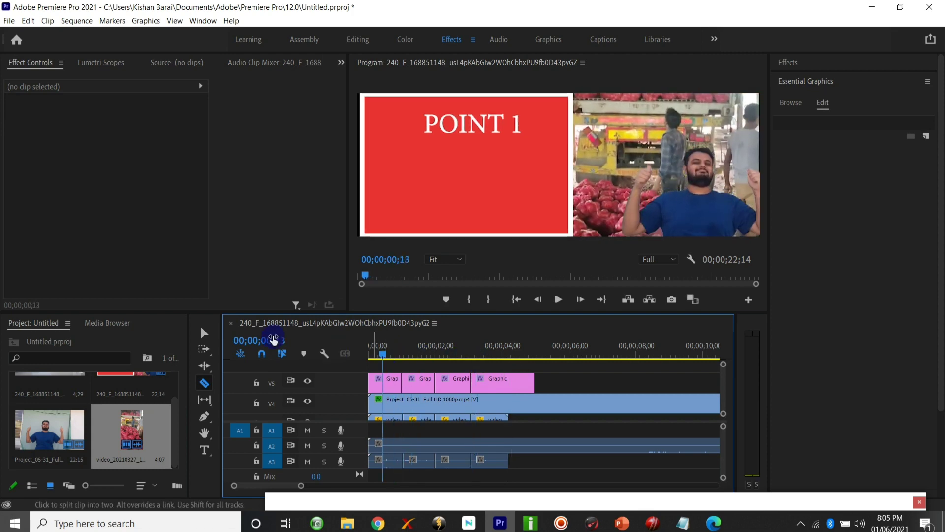
pyautogui.click(204, 333)
pyautogui.click(389, 386)
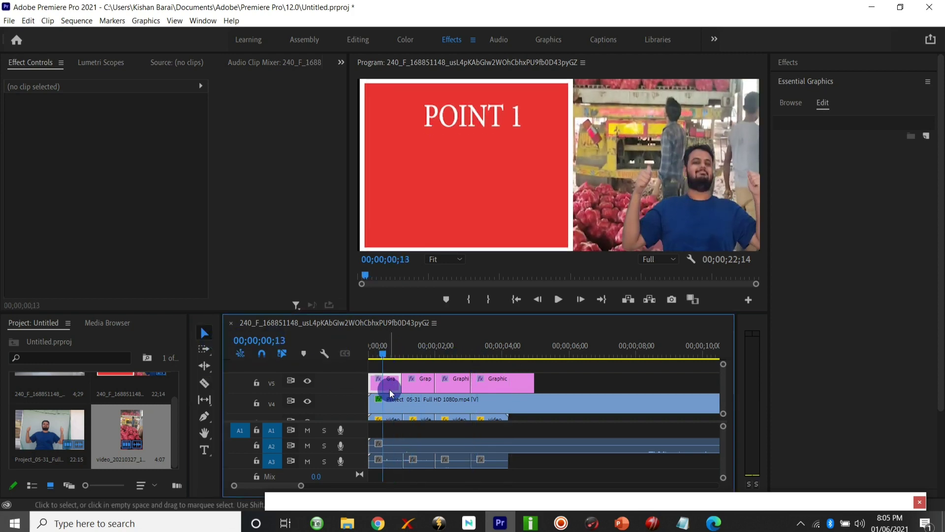
pyautogui.click(421, 384)
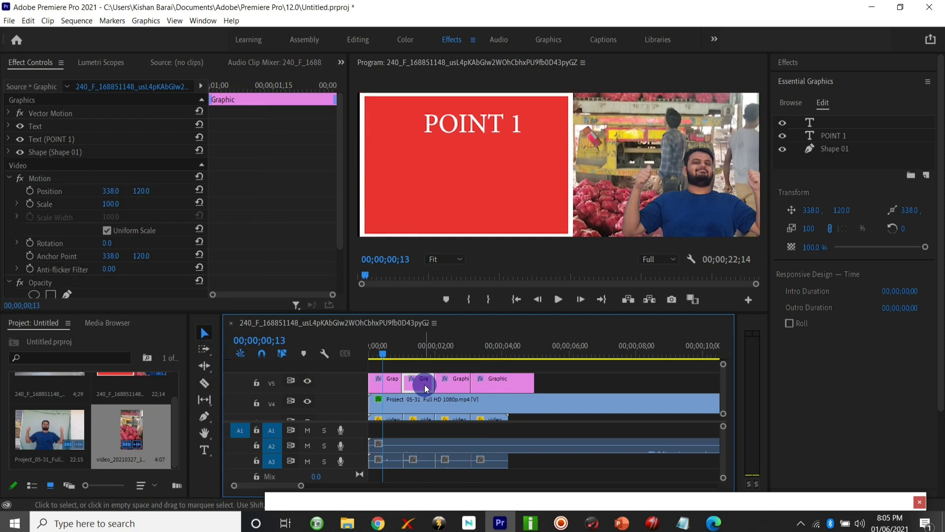
pyautogui.click(467, 129)
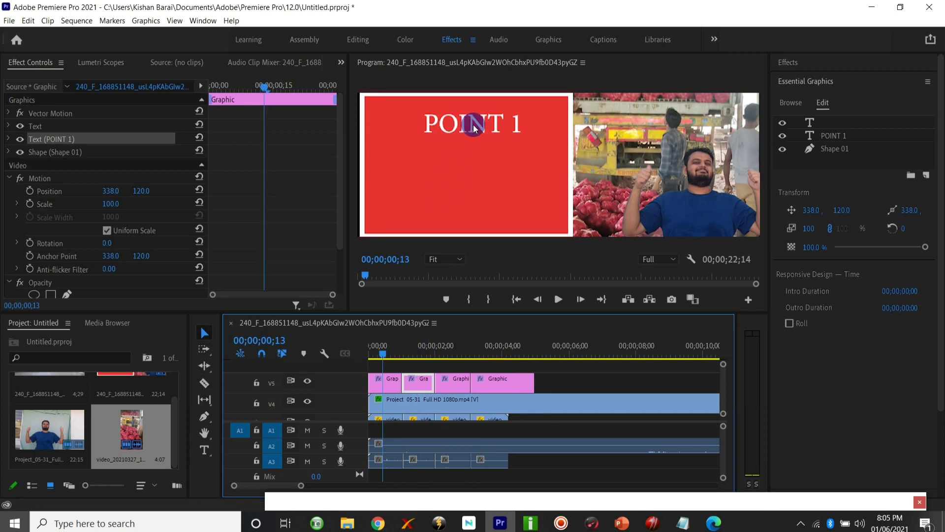
# - Move the playhead to 00;00;02;16 and change the third graphic segment's title text to "POINT 3"
pyautogui.click(452, 353)
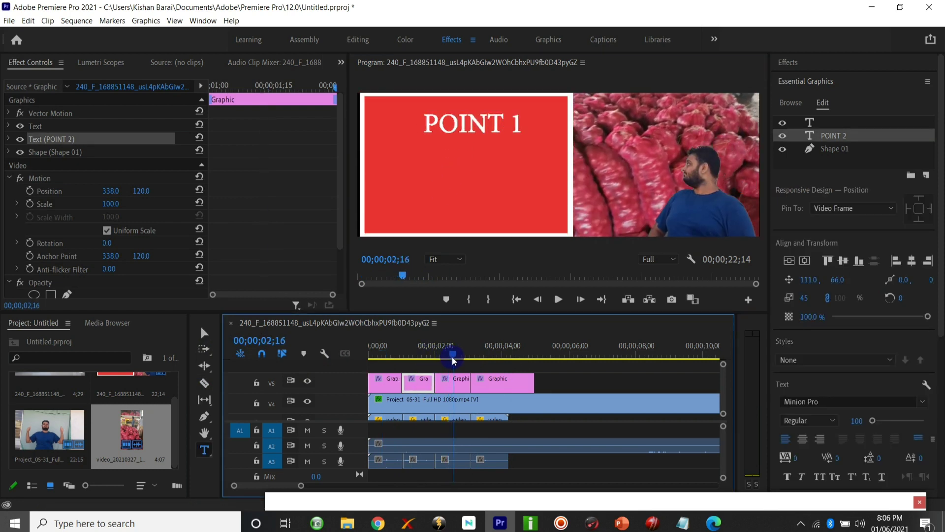
pyautogui.click(458, 387)
pyautogui.click(516, 127)
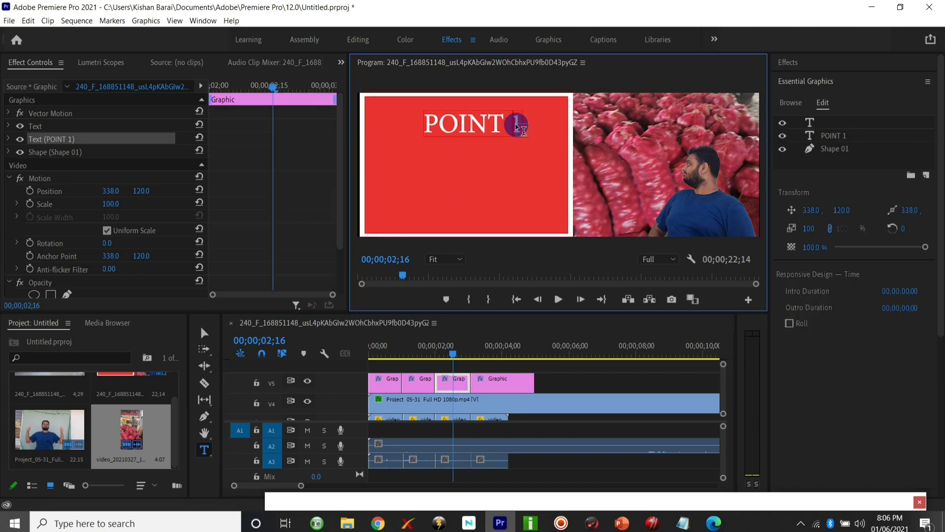
pyautogui.press('BackSpace')
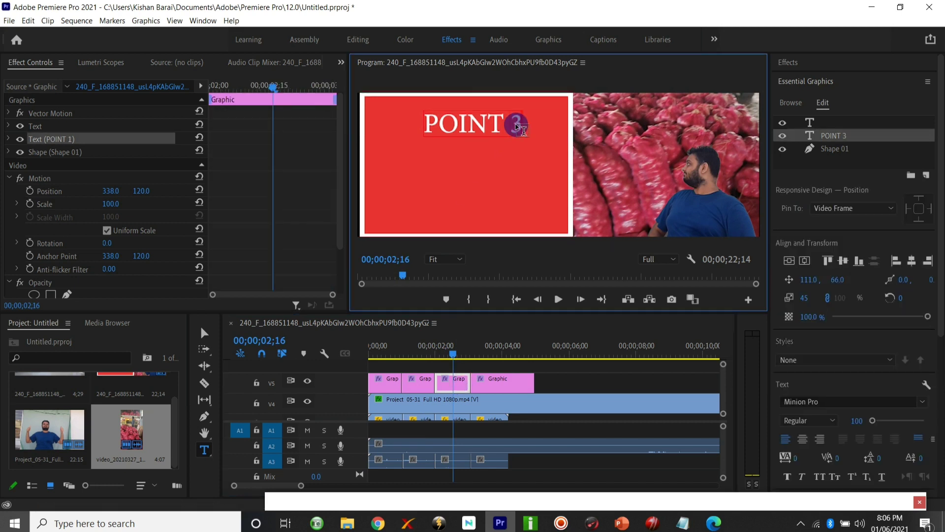
# - Move the playhead to 00;00;03;18, change the last graphic segment's title text to "POINT 4" and deselect the clip
pyautogui.moveTo(454, 356); pyautogui.dragTo(491, 362)
pyautogui.click(502, 382)
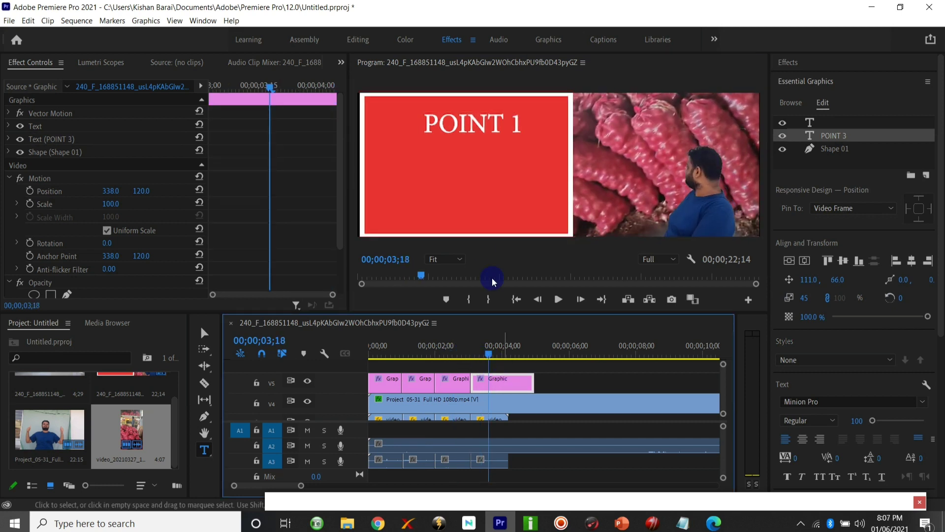
pyautogui.click(515, 127)
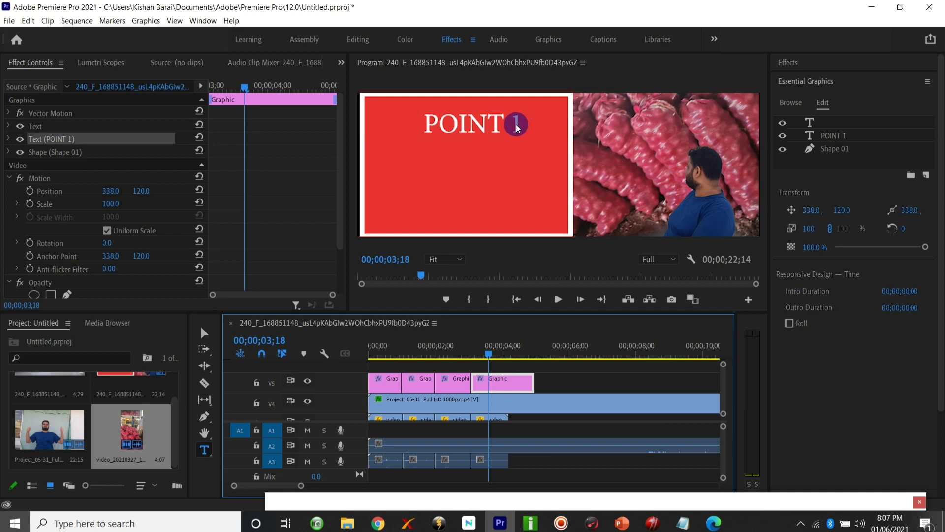
pyautogui.press('BackSpace')
pyautogui.write('4')
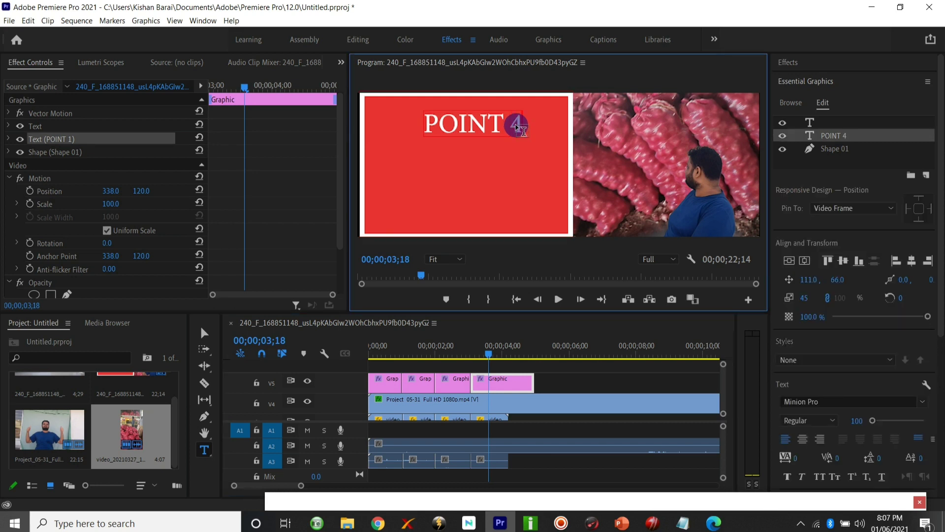
pyautogui.click(546, 383)
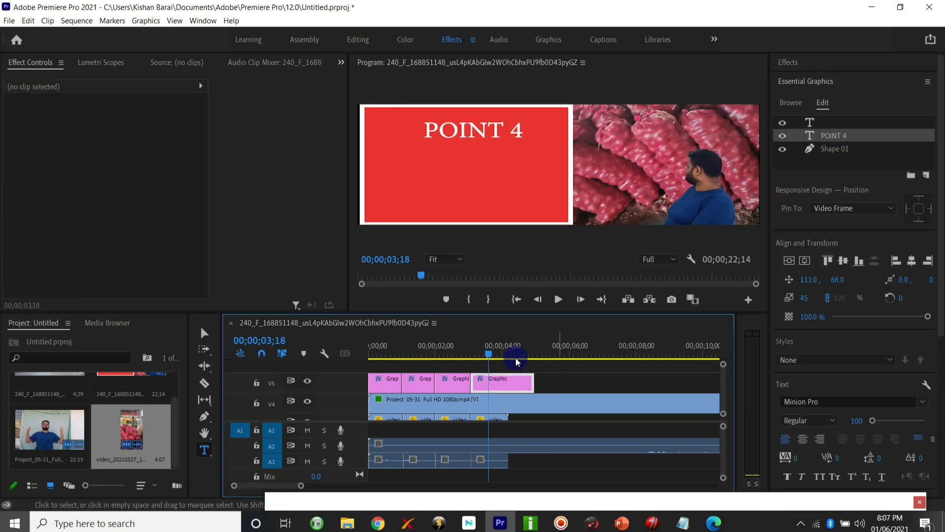
# - Play the sequence from the start to check the changing titles, and move the playhead back to 00;00;03;04
pyautogui.moveTo(487, 353); pyautogui.dragTo(348, 354)
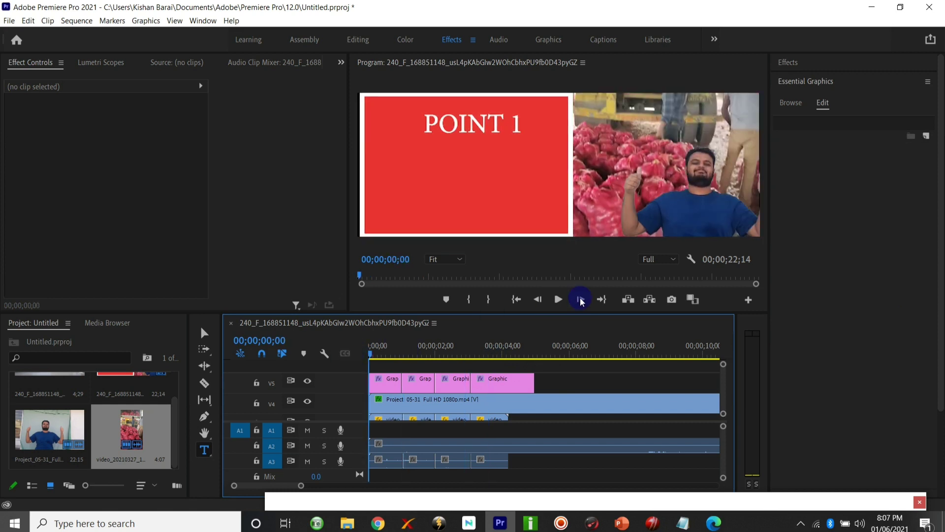
pyautogui.click(564, 300)
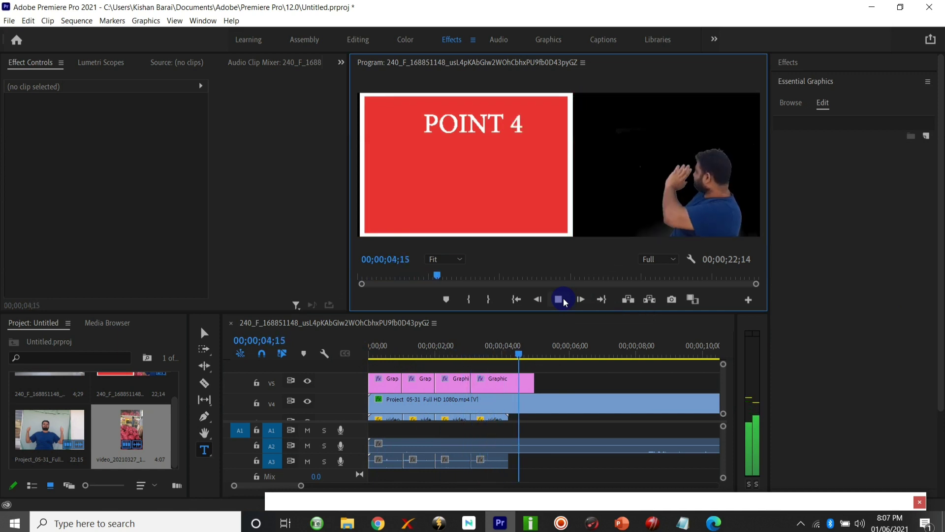
pyautogui.click(564, 301)
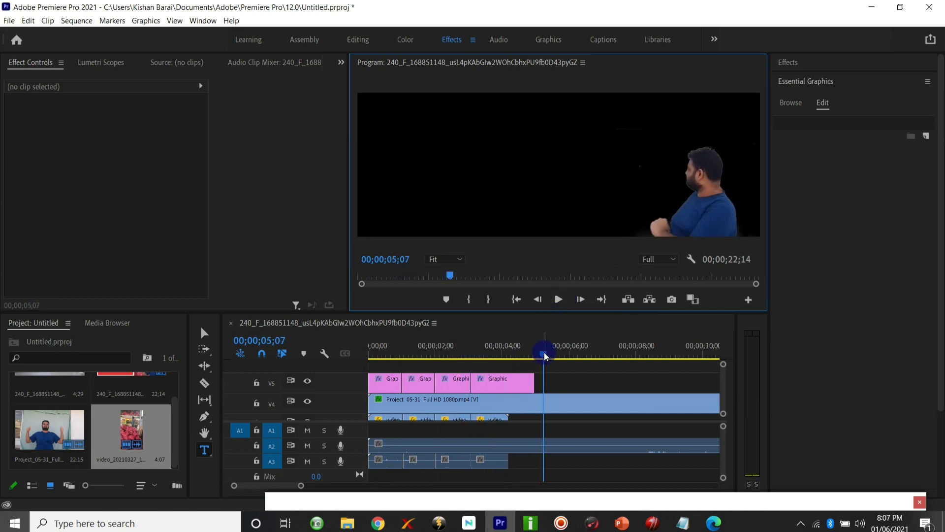
pyautogui.moveTo(543, 354); pyautogui.dragTo(476, 358)
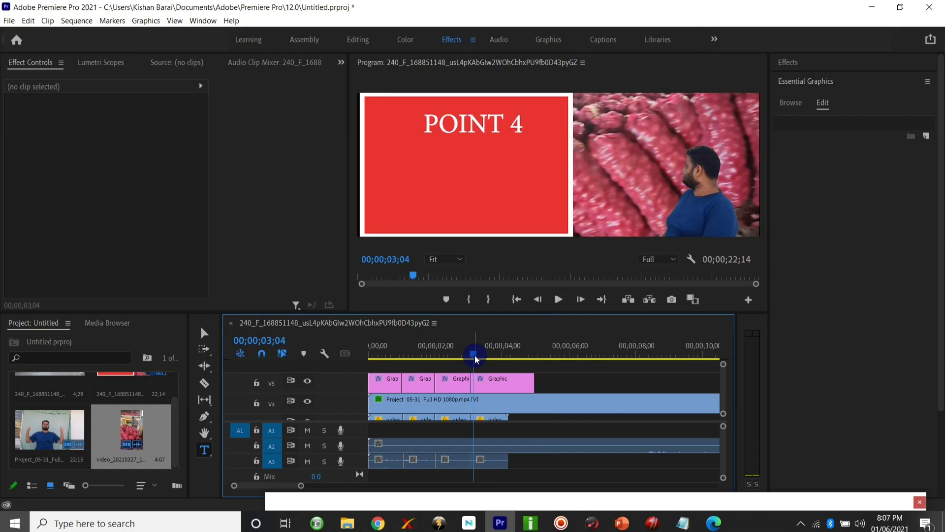
pyautogui.click(683, 523)
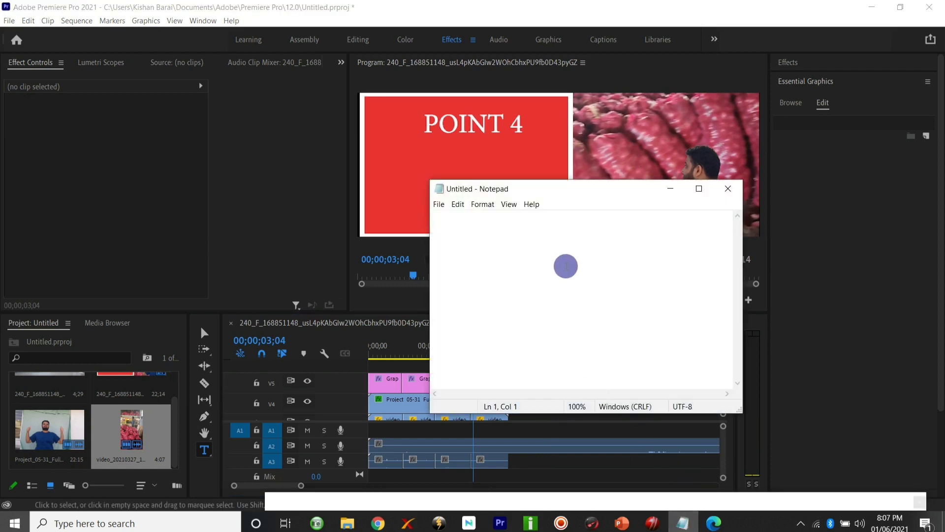
pyautogui.click(668, 190)
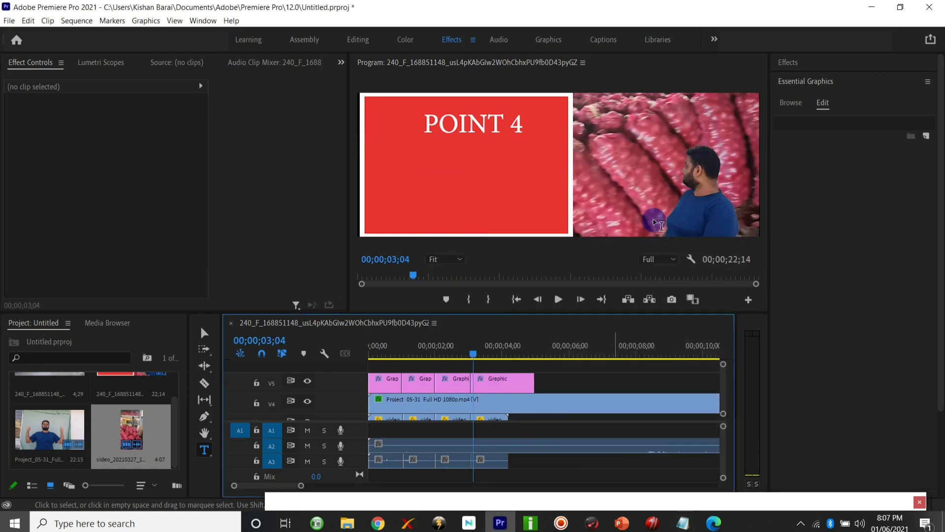
pyautogui.click(603, 286)
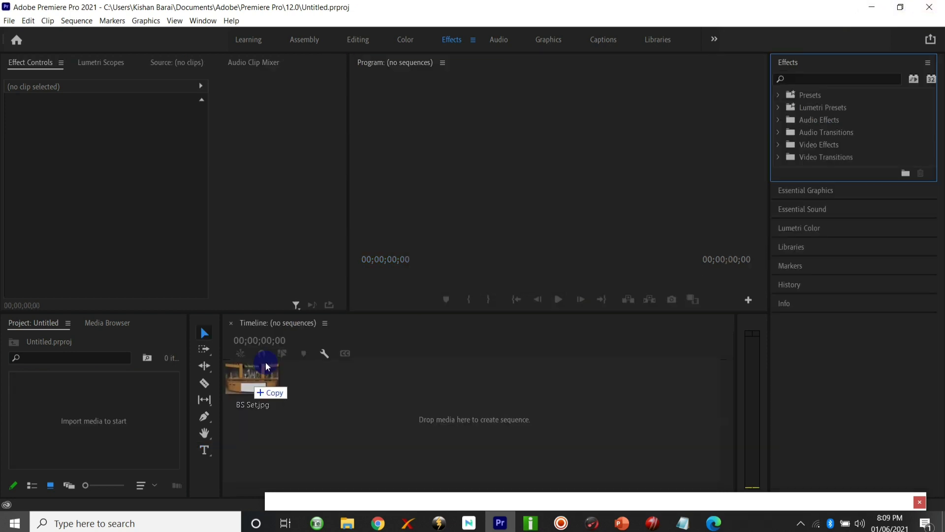
# - Place the desktop image BS Set.jpg in the empty timeline to create a sequence from it
pyautogui.moveTo(265, 367); pyautogui.dragTo(258, 391)
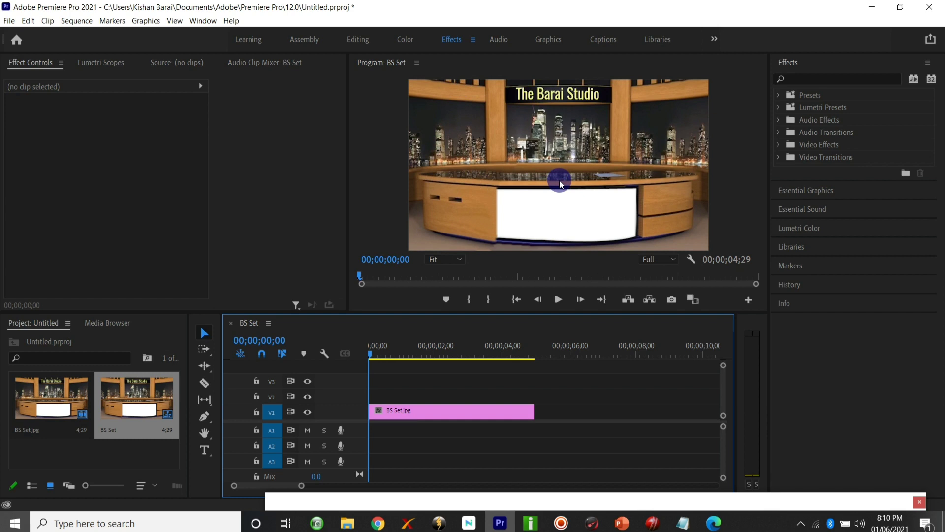
pyautogui.click(454, 185)
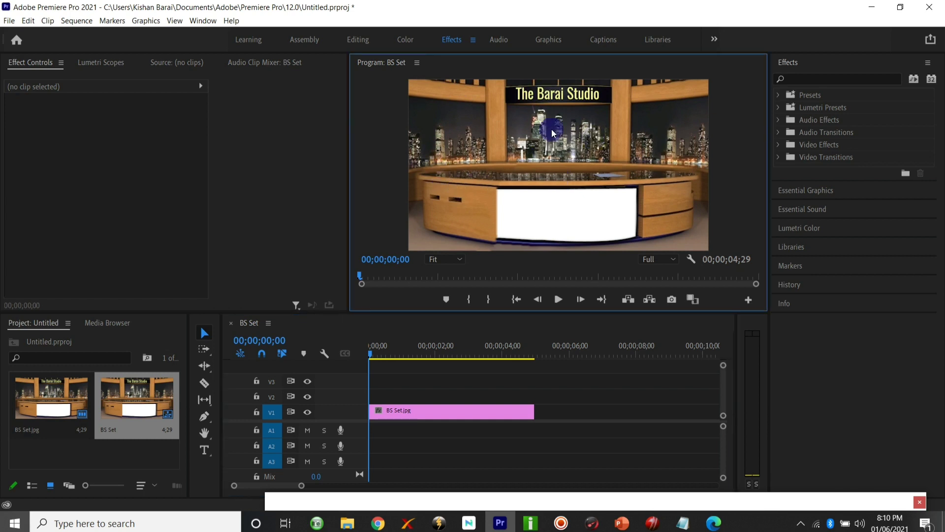
pyautogui.click(330, 148)
pyautogui.click(395, 150)
pyautogui.click(318, 156)
pyautogui.click(419, 151)
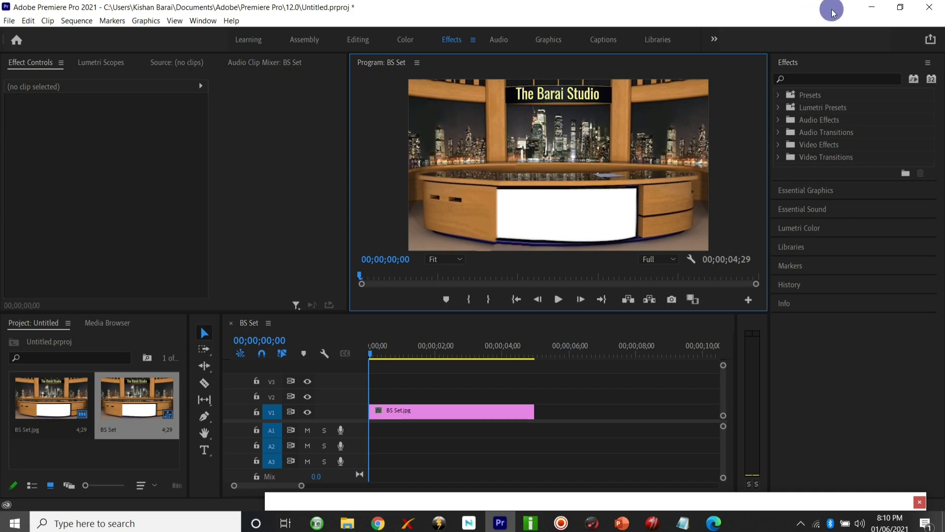
# - Add the green-screen MP4 video from the desktop to track V2, above BS Set.jpg at the sequence start
pyautogui.click(875, 5)
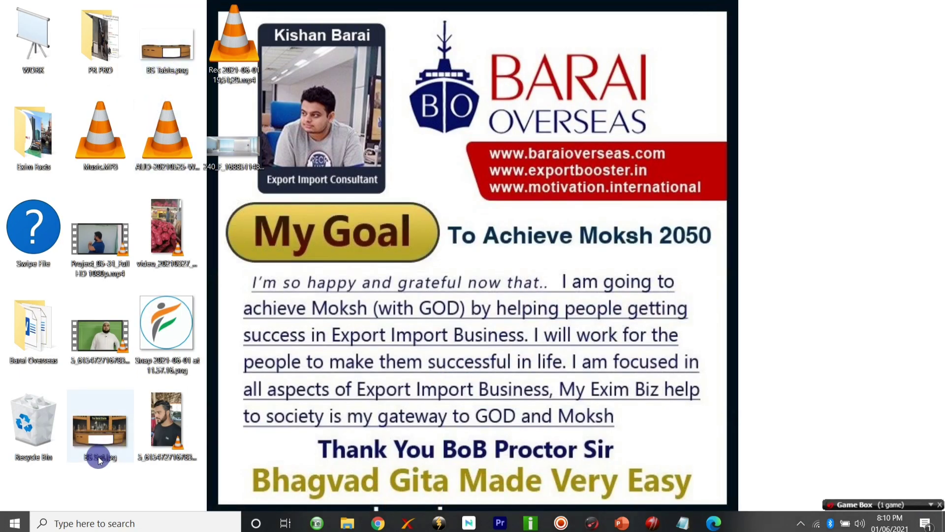
pyautogui.click(97, 345)
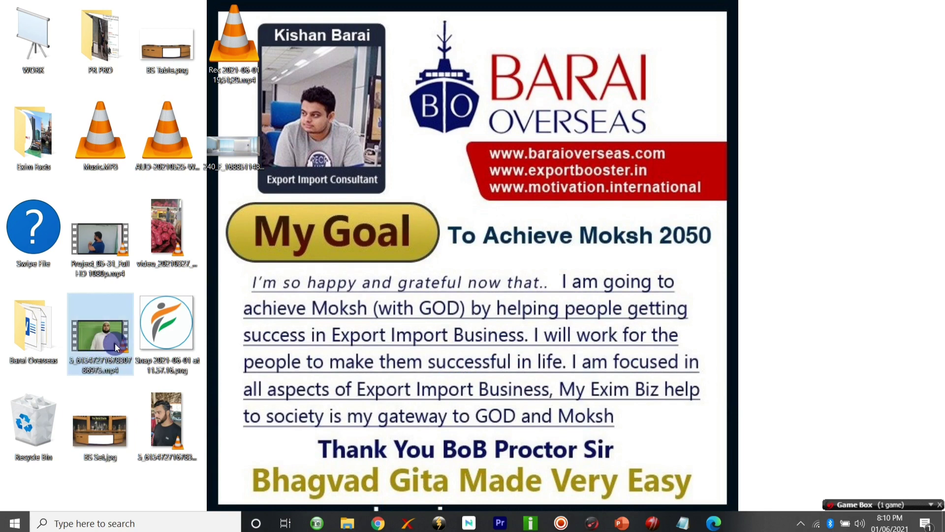
pyautogui.moveTo(114, 344); pyautogui.dragTo(366, 392)
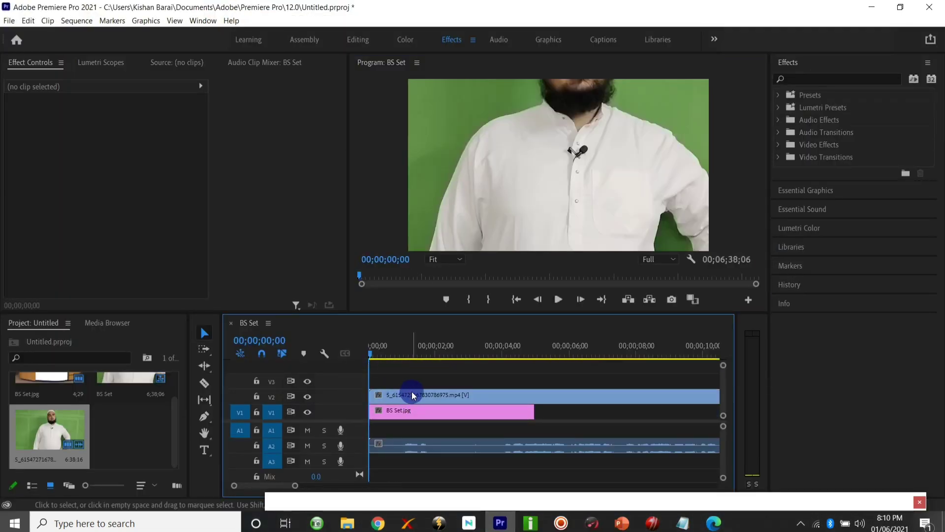
# - Set the green-screen clip's Scale to 22 and its horizontal Position to 487 so it sits behind the desk area
pyautogui.click(412, 394)
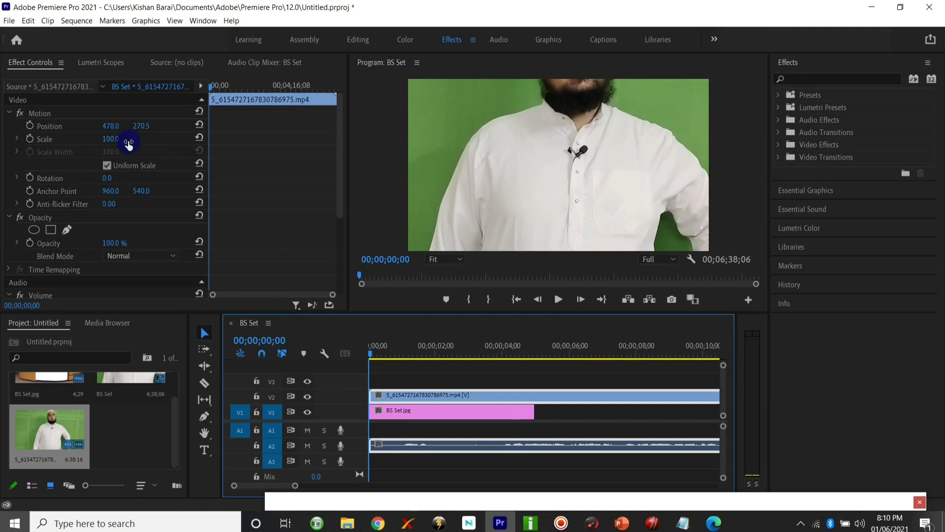
pyautogui.moveTo(113, 143); pyautogui.dragTo(66, 145)
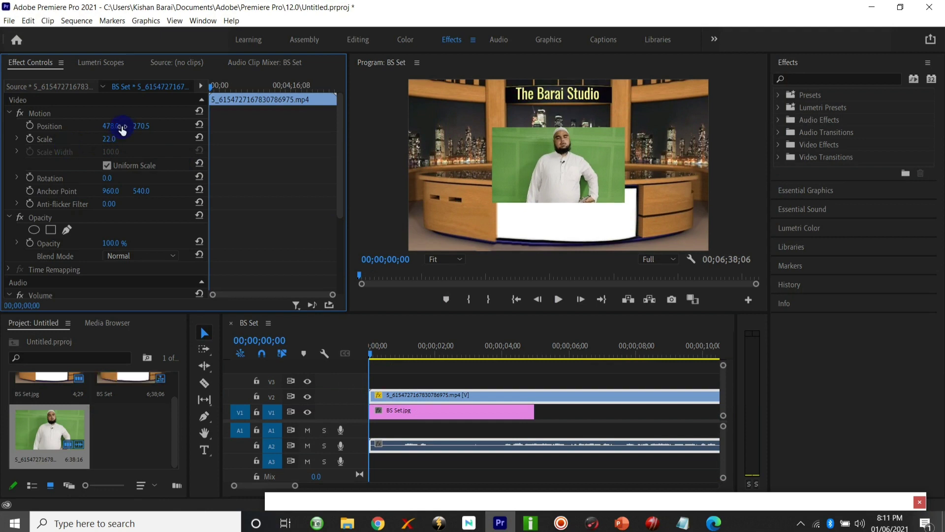
pyautogui.moveTo(116, 126); pyautogui.dragTo(121, 124)
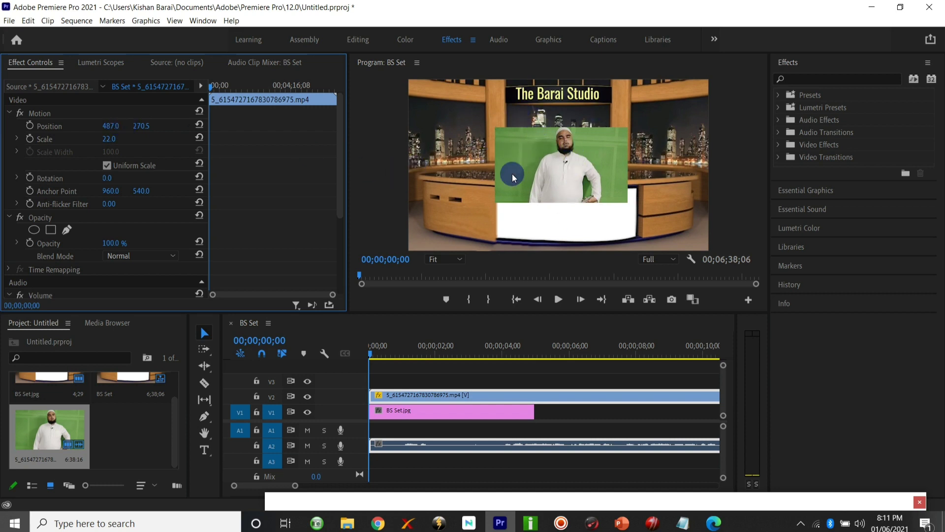
pyautogui.click(541, 183)
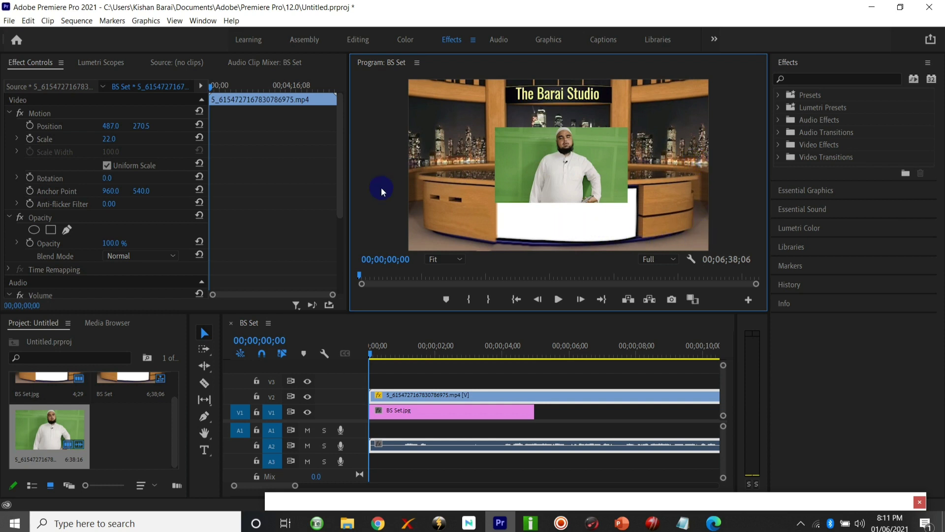
# - Search the effects for "CROP" and apply the Crop effect to the green-screen clip on V2
pyautogui.click(809, 78)
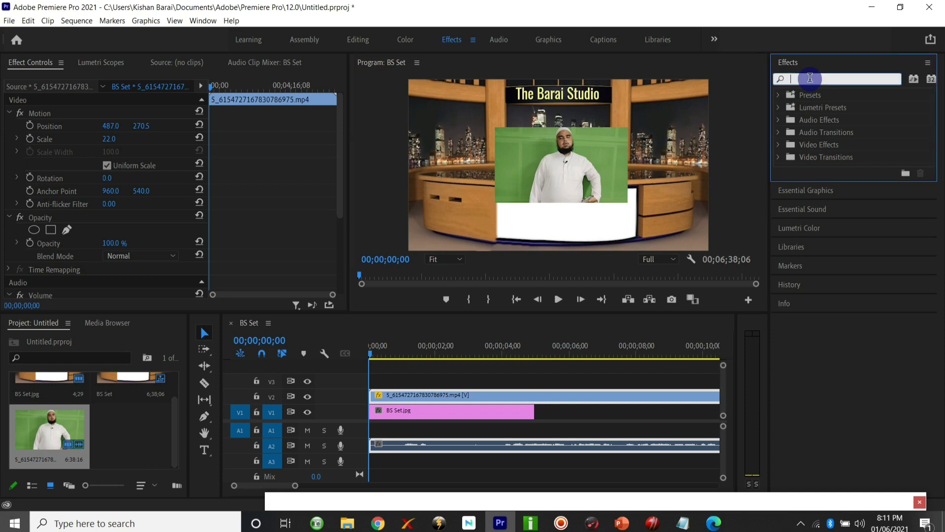
pyautogui.write('CRO')
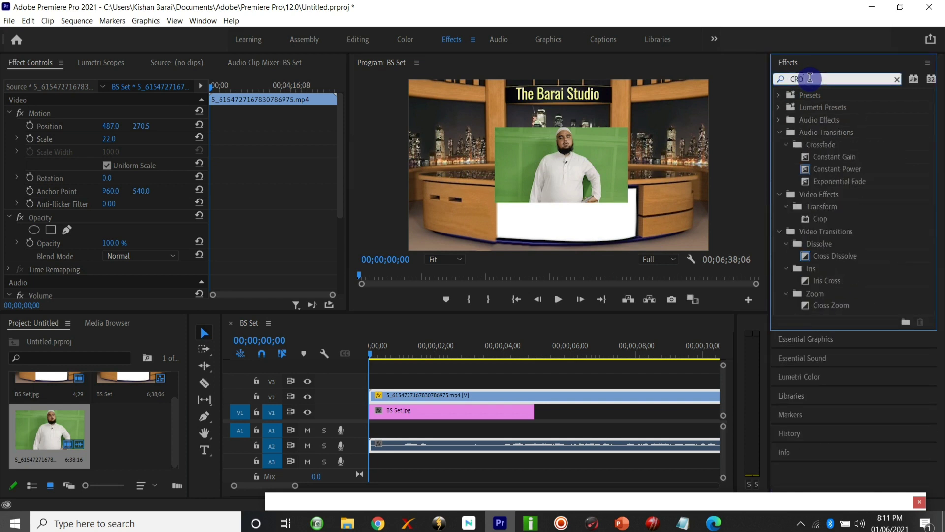
pyautogui.press('BackSpace')
pyautogui.press('BackSpace')
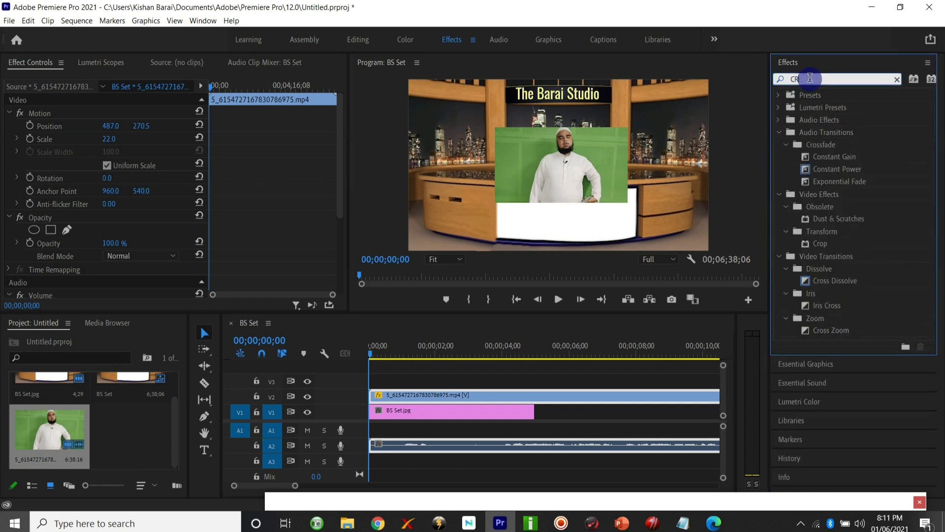
pyautogui.write('ORP')
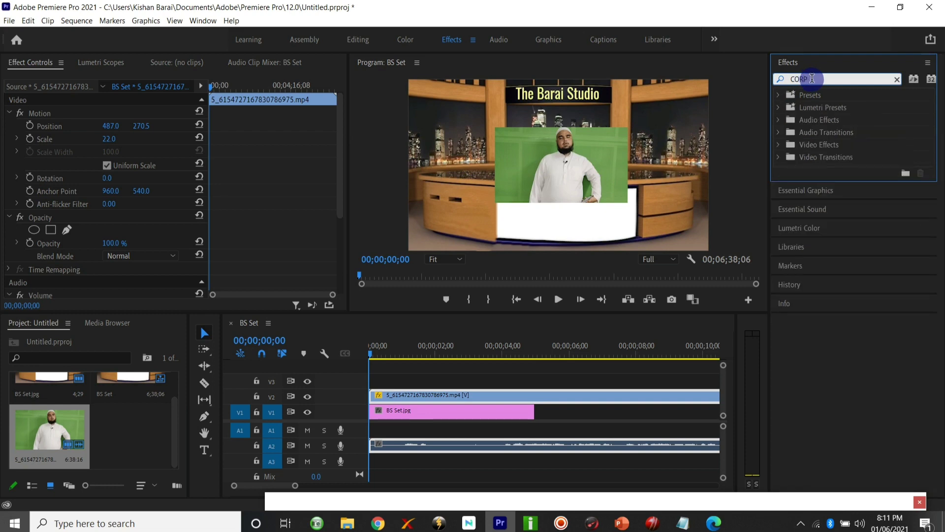
pyautogui.press('BackSpace')
pyautogui.press('BackSpace')
pyautogui.press('BackSpace')
pyautogui.write('R')
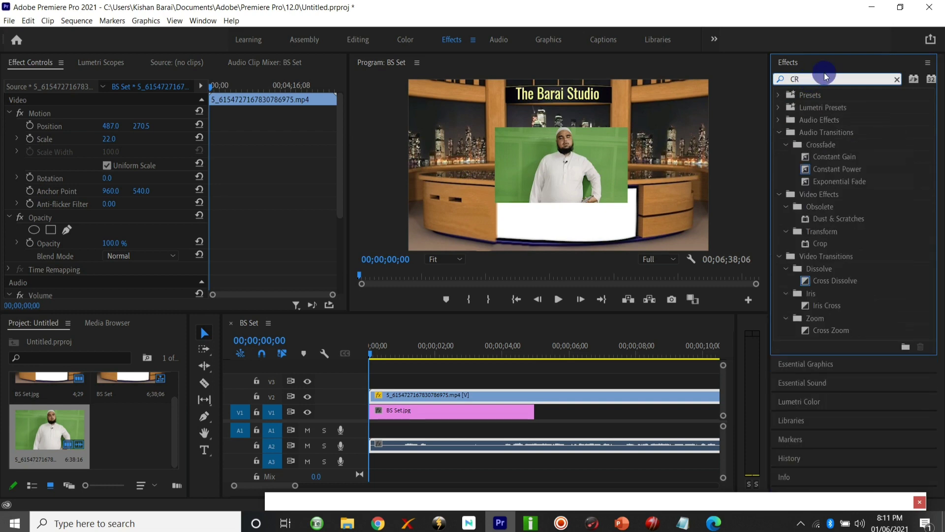
pyautogui.write('OP')
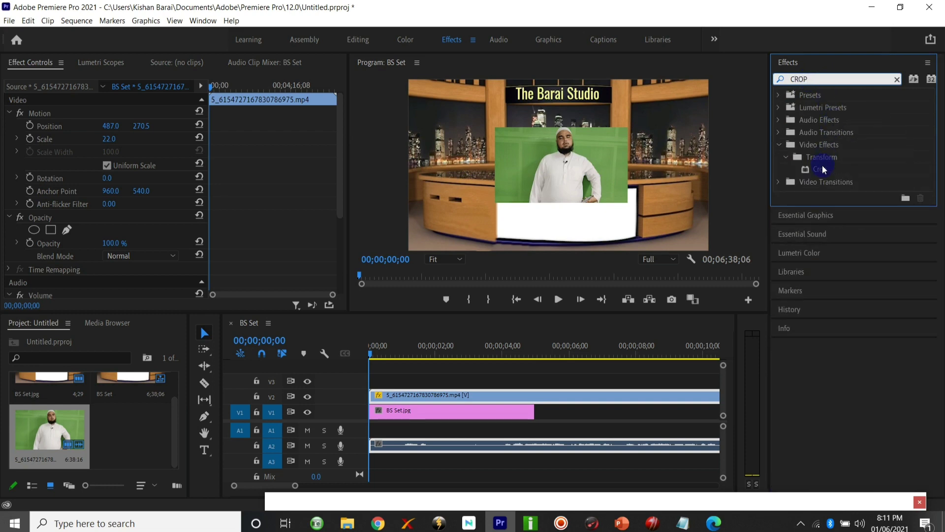
pyautogui.moveTo(824, 169); pyautogui.dragTo(412, 395)
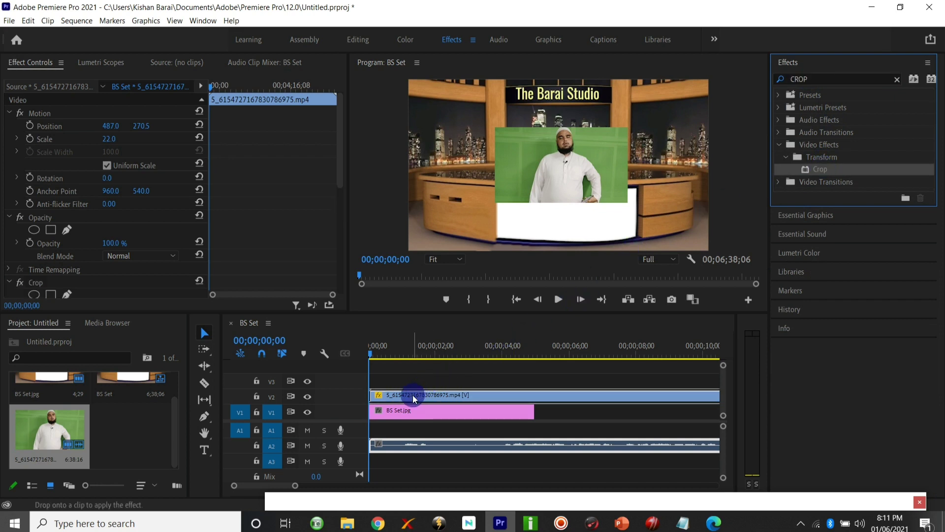
# - Set the Crop effect's Left to 7% and Right to 3% on the green-screen clip
pyautogui.scroll(-6, 265, 179)
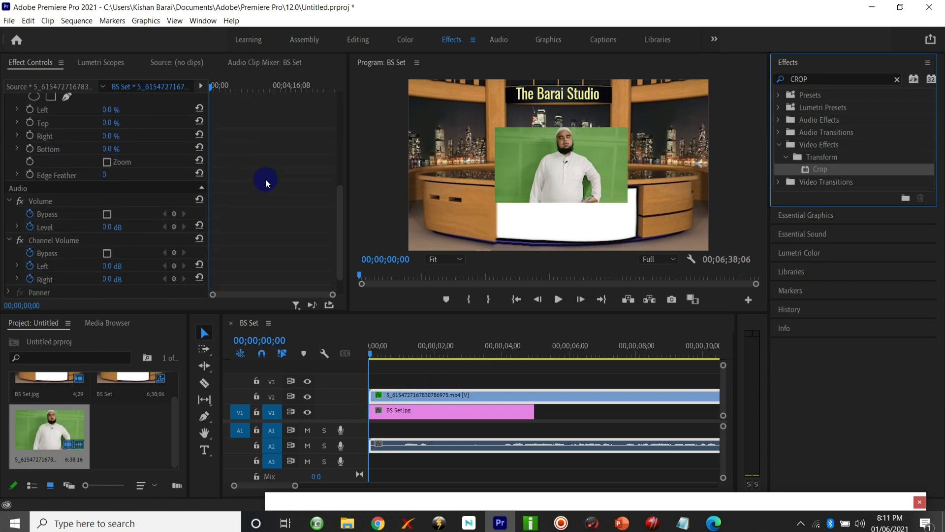
pyautogui.scroll(5, 265, 179)
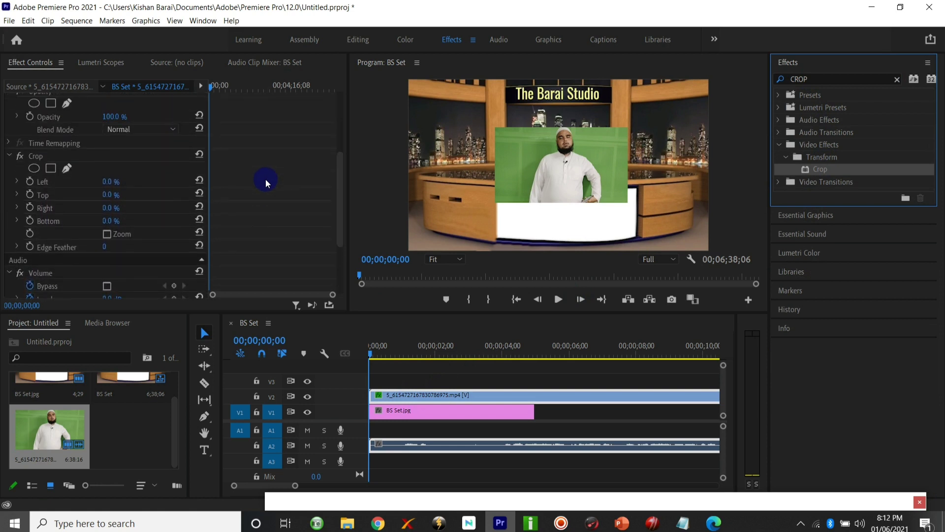
pyautogui.scroll(2, 265, 179)
pyautogui.scroll(-5, 264, 178)
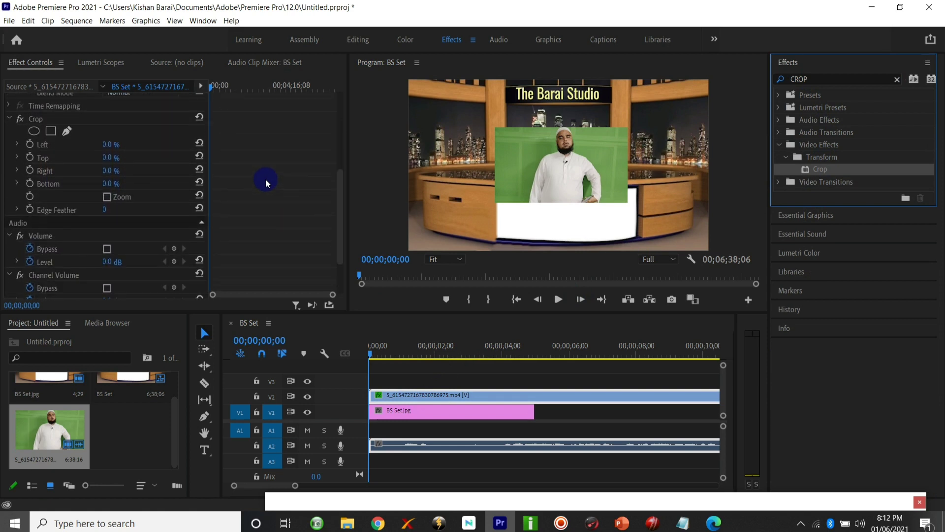
pyautogui.scroll(5, 265, 179)
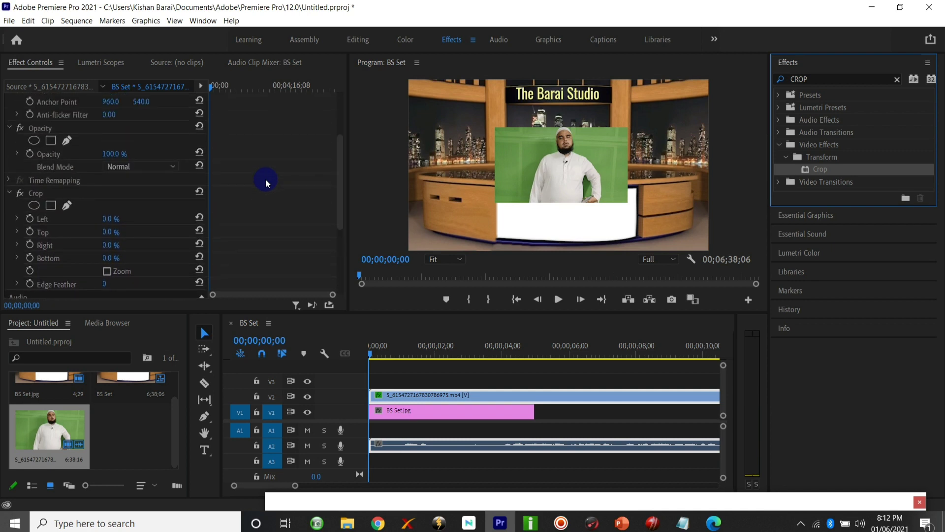
pyautogui.click(110, 218)
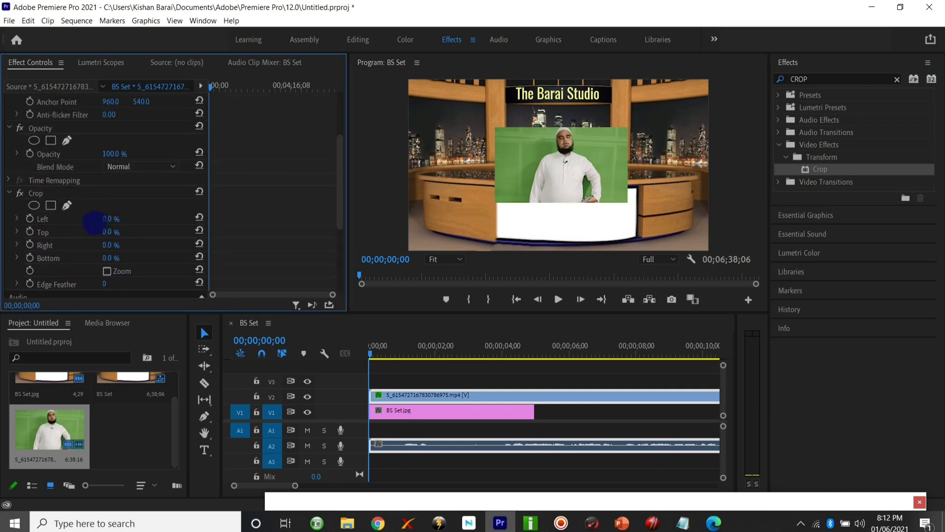
pyautogui.moveTo(94, 223); pyautogui.dragTo(115, 245)
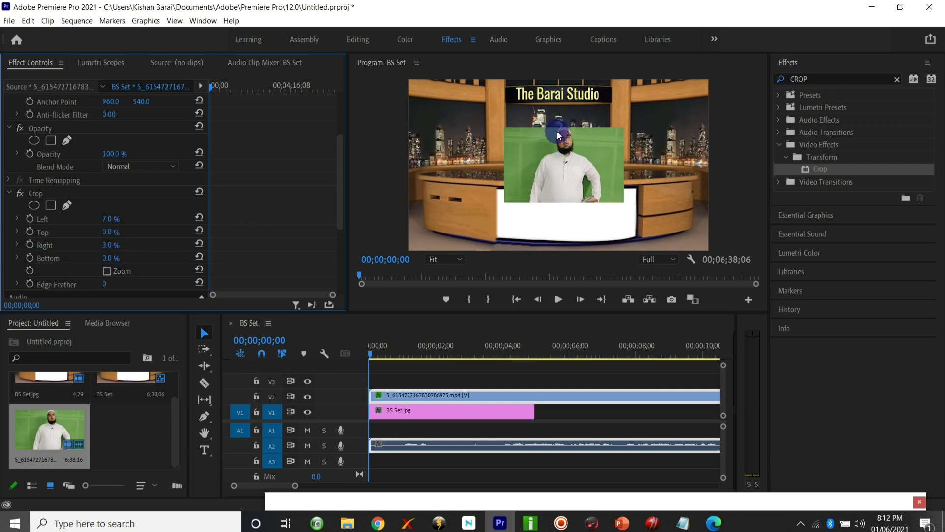
# - Search the effects for "ULTRA" and apply the Ultra Key effect to the green-screen clip on V2
pyautogui.click(819, 77)
pyautogui.press('BackSpace')
pyautogui.press('BackSpace')
pyautogui.press('BackSpace')
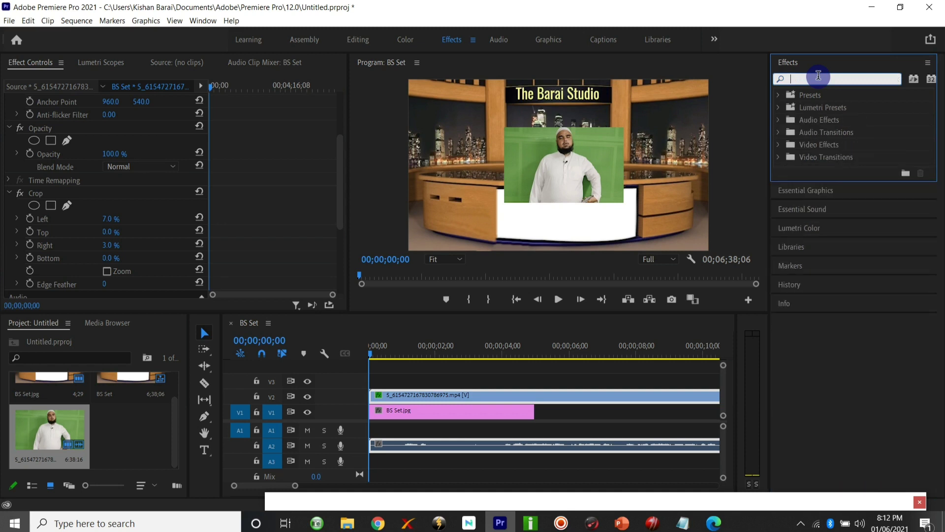
pyautogui.write('ULTRA')
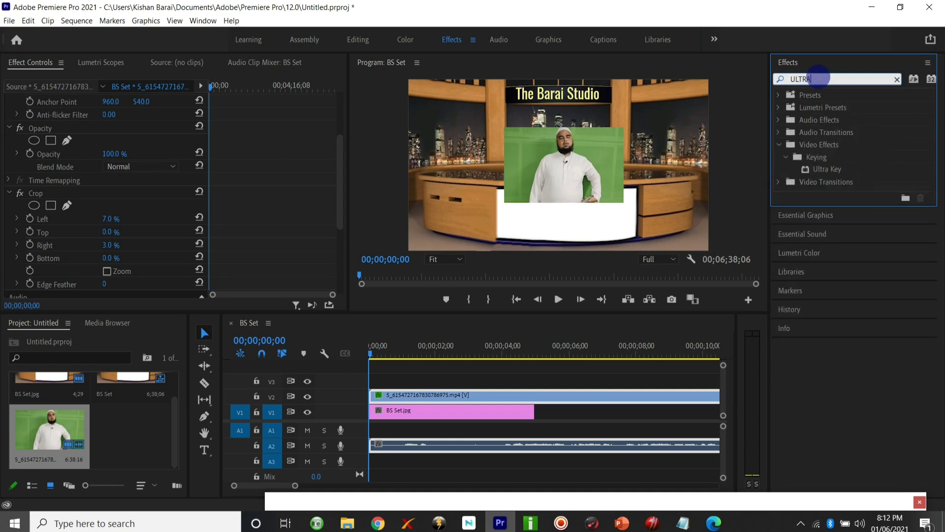
pyautogui.click(833, 170)
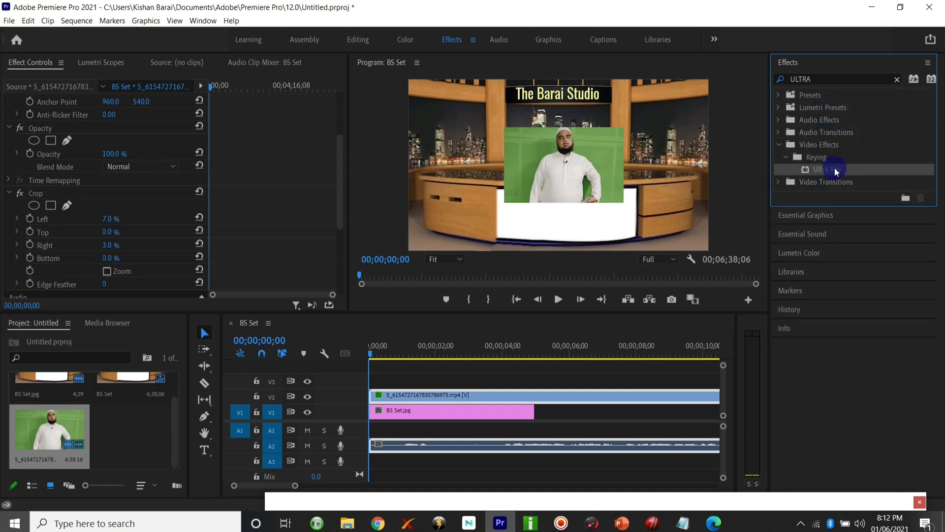
pyautogui.moveTo(836, 172); pyautogui.dragTo(456, 398)
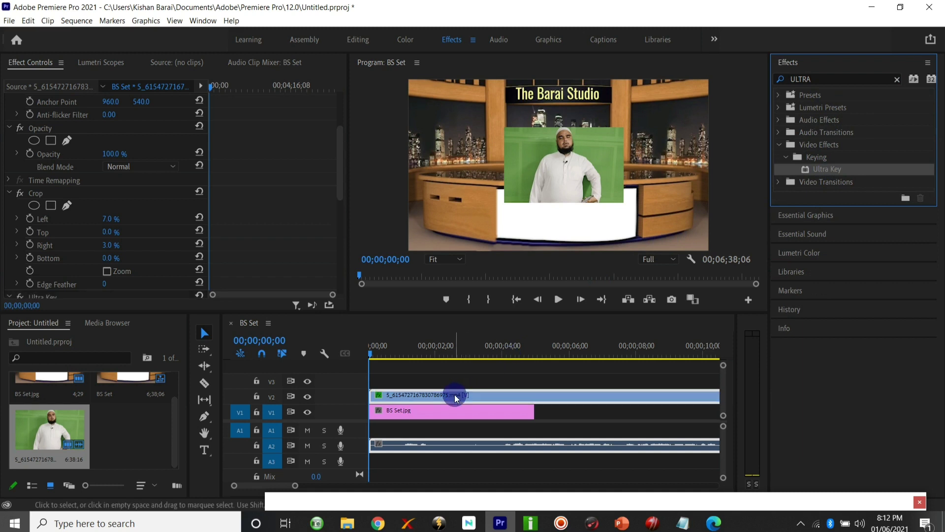
# - Sample the clip's green backdrop as the Ultra Key colour and set the Matte Generation Pedestal to 45
pyautogui.moveTo(338, 183); pyautogui.dragTo(338, 247)
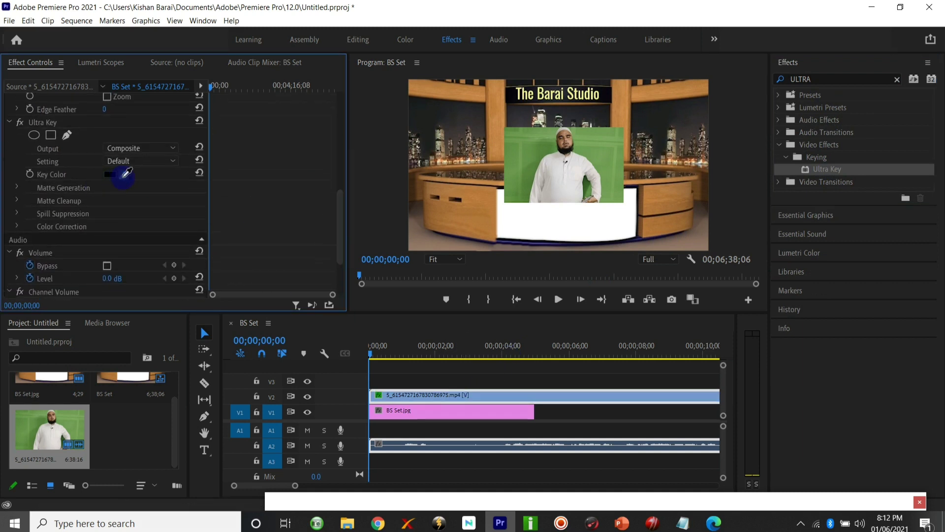
pyautogui.moveTo(127, 173); pyautogui.dragTo(545, 149)
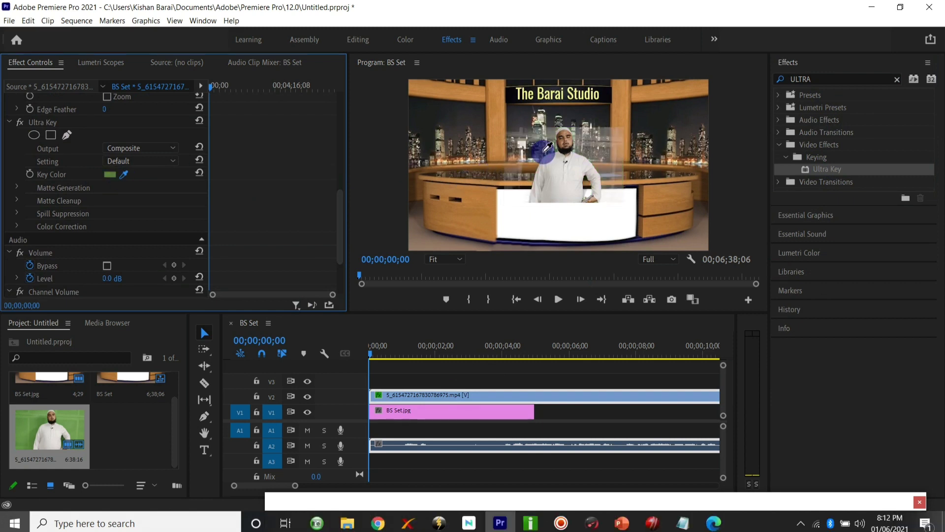
pyautogui.click(18, 188)
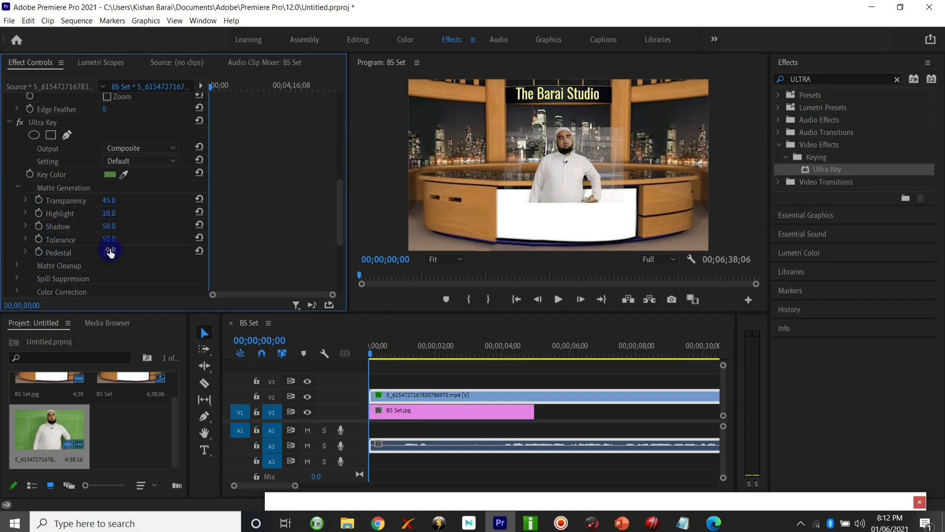
pyautogui.moveTo(103, 252); pyautogui.dragTo(114, 258)
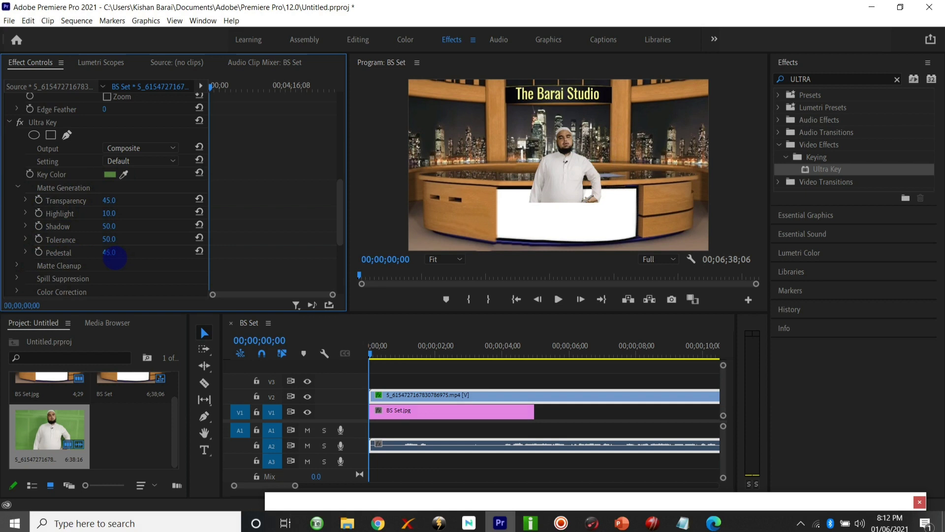
pyautogui.moveTo(114, 258); pyautogui.dragTo(119, 249)
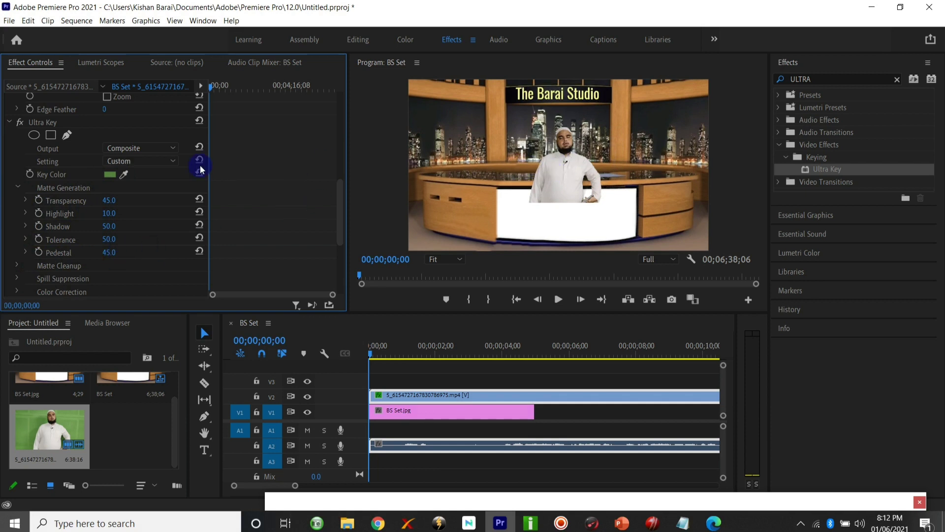
# - Adjust the Motion Position of the green-screen clip to raise the presenter slightly behind the studio desk
pyautogui.scroll(5, 201, 165)
pyautogui.scroll(3, 128, 148)
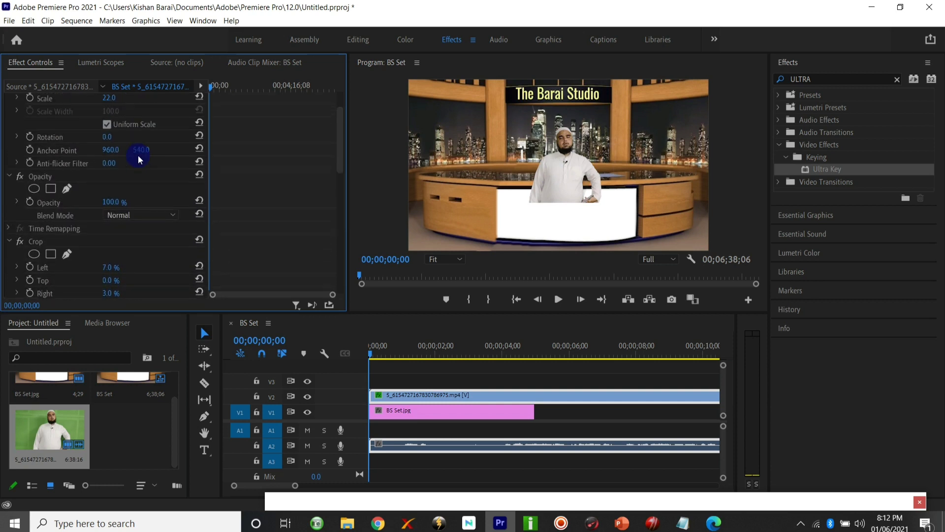
pyautogui.moveTo(113, 128)
pyautogui.mouseDown()
pyautogui.moveTo(102, 125)
pyautogui.moveTo(127, 123)
pyautogui.mouseUp()
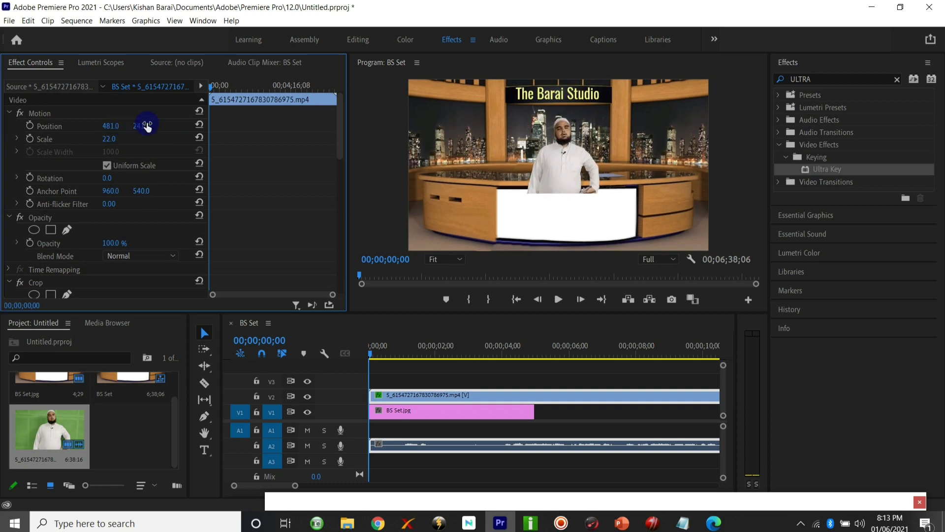
# - Review the Crop, Ultra Key and audio settings of the presenter clip
pyautogui.scroll(-3, 143, 220)
pyautogui.scroll(-3, 143, 221)
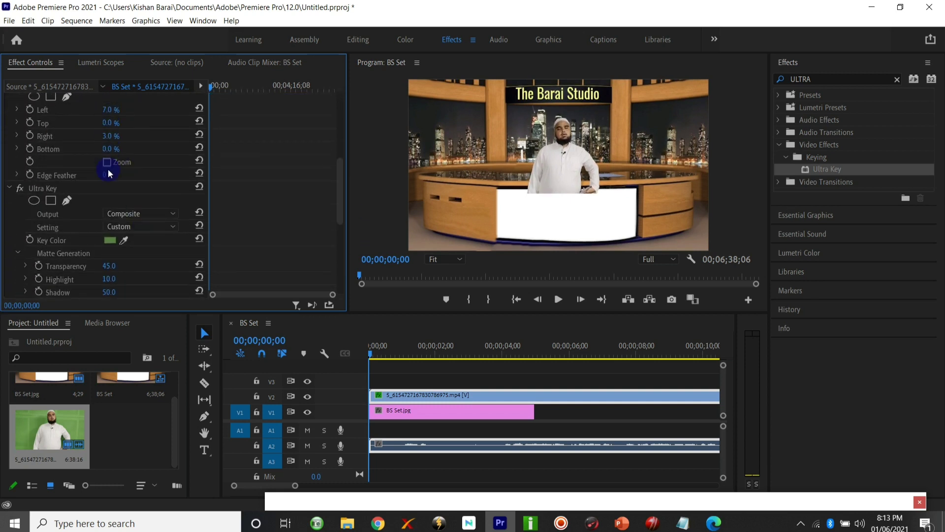
pyautogui.click(118, 213)
pyautogui.click(123, 225)
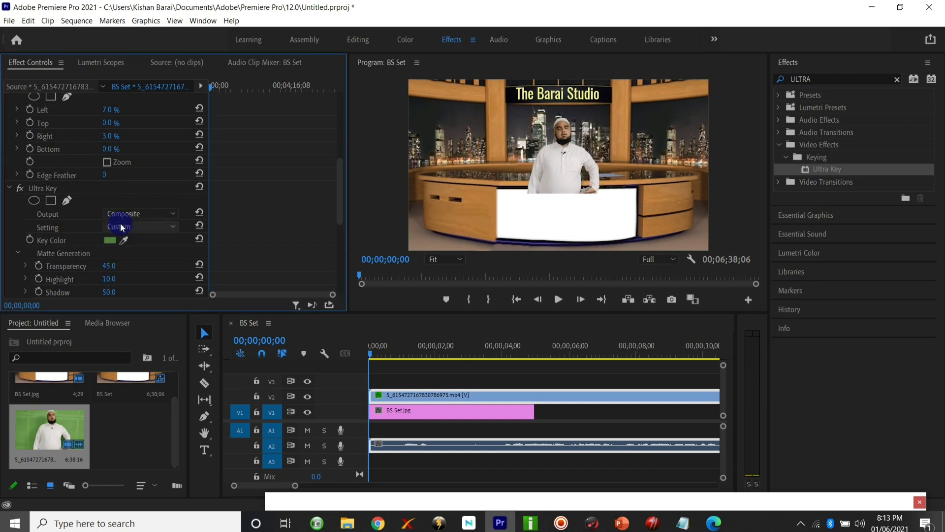
pyautogui.scroll(-1, 146, 267)
pyautogui.scroll(-2, 146, 268)
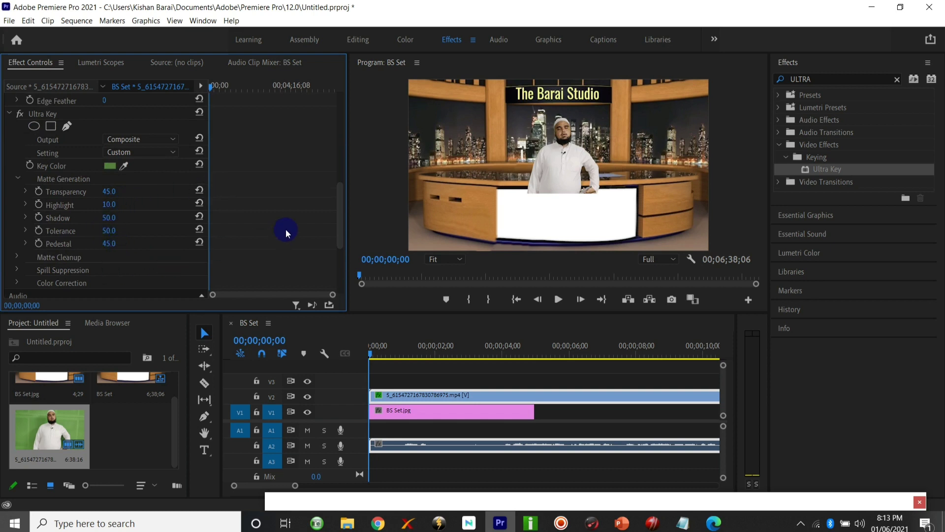
pyautogui.scroll(-3, 54, 271)
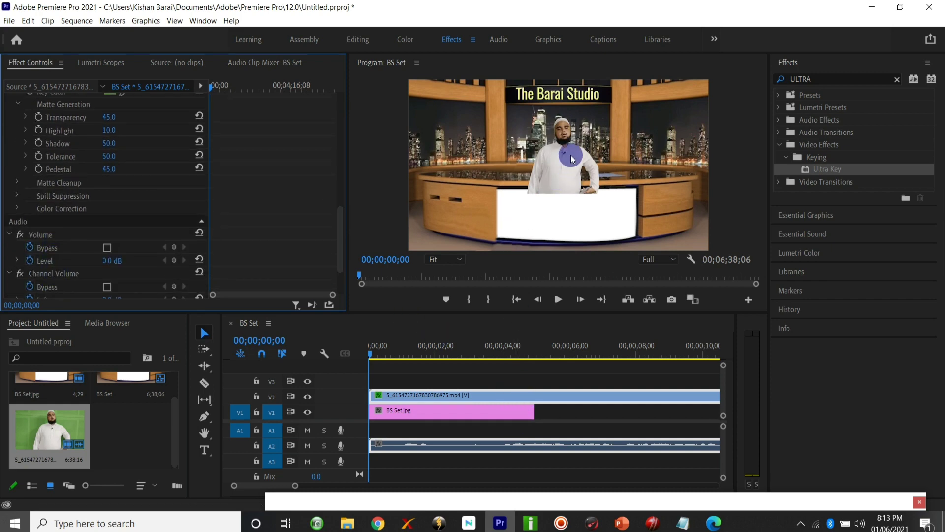
# - Listen to the separate recording AUD-20210525-WA0070.mp3 in VLC media player from about 02:46, then close the player
pyautogui.click(872, 7)
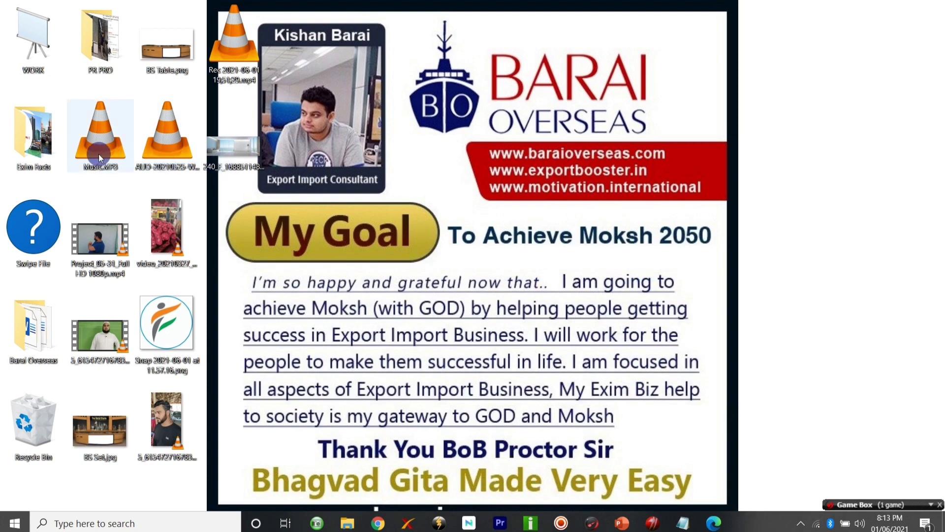
pyautogui.doubleClick(156, 153)
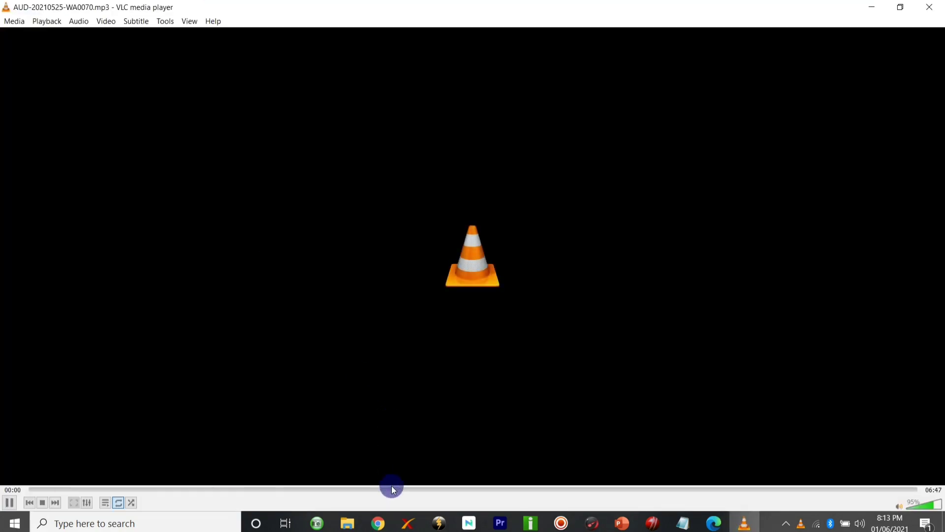
pyautogui.click(392, 488)
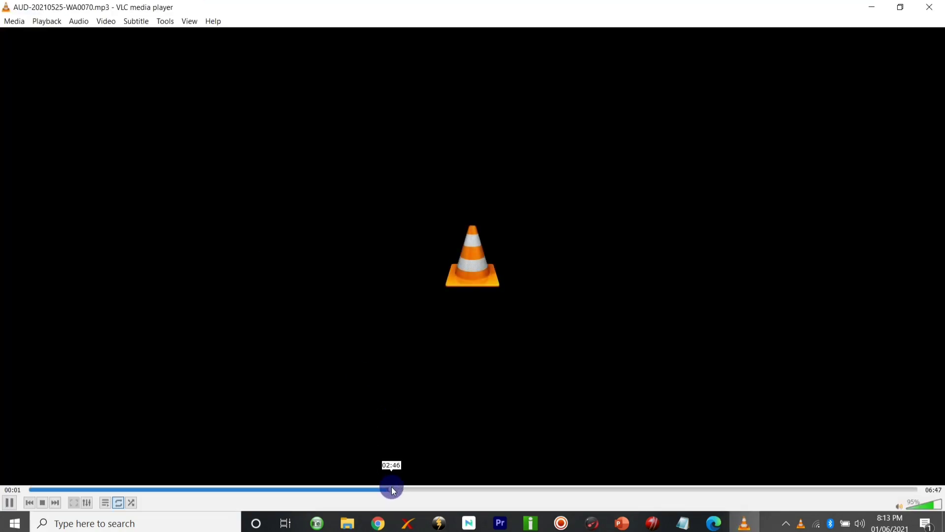
pyautogui.click(929, 8)
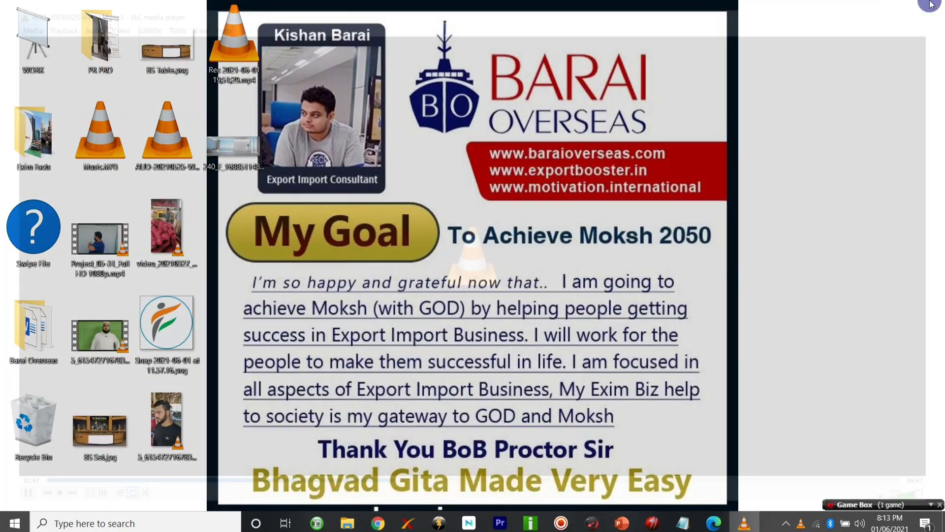
# - Switch back to Premiere Pro and play the first four seconds of the sequence with the system volume at 100
pyautogui.click(498, 527)
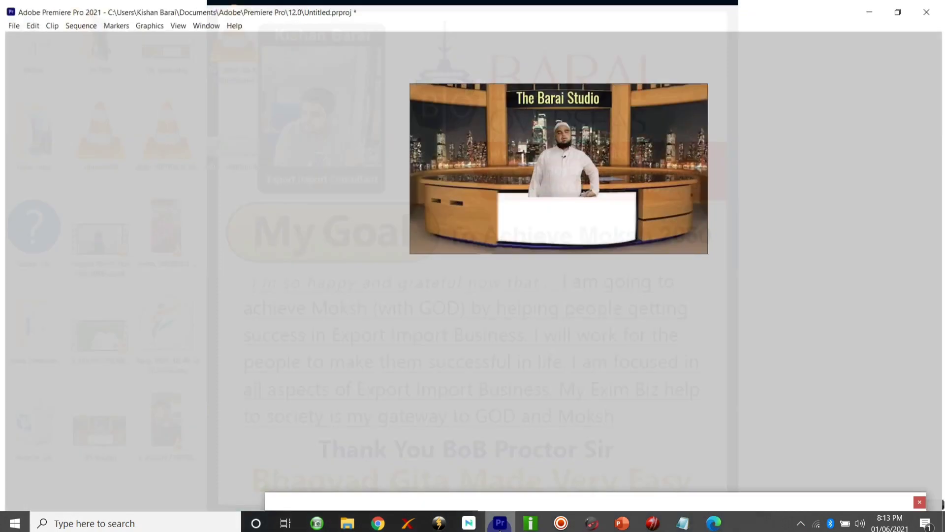
pyautogui.click(558, 303)
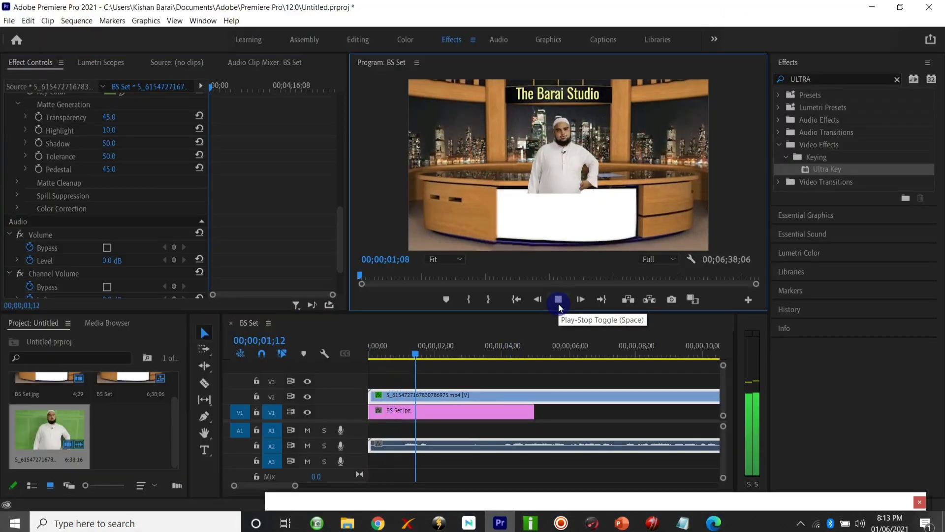
pyautogui.press('XF86AudioRaiseVolume')
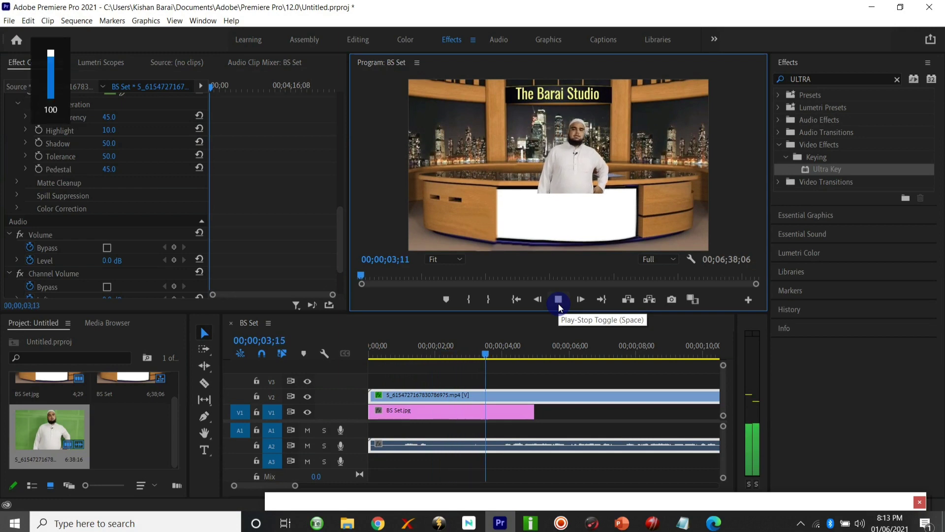
pyautogui.click(558, 303)
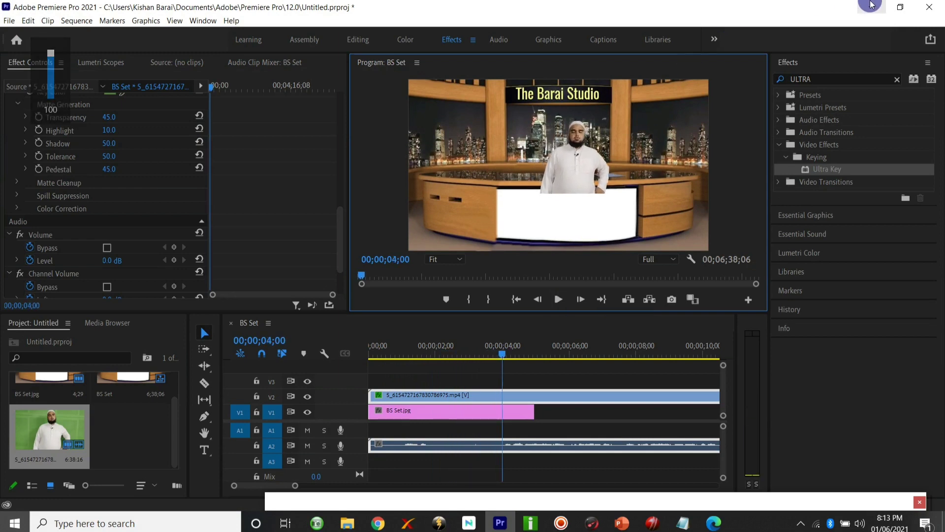
# - Add AUD-20210525-WA0070.mp3 from the desktop to audio track A1 at the start of the sequence
pyautogui.press('super+d')
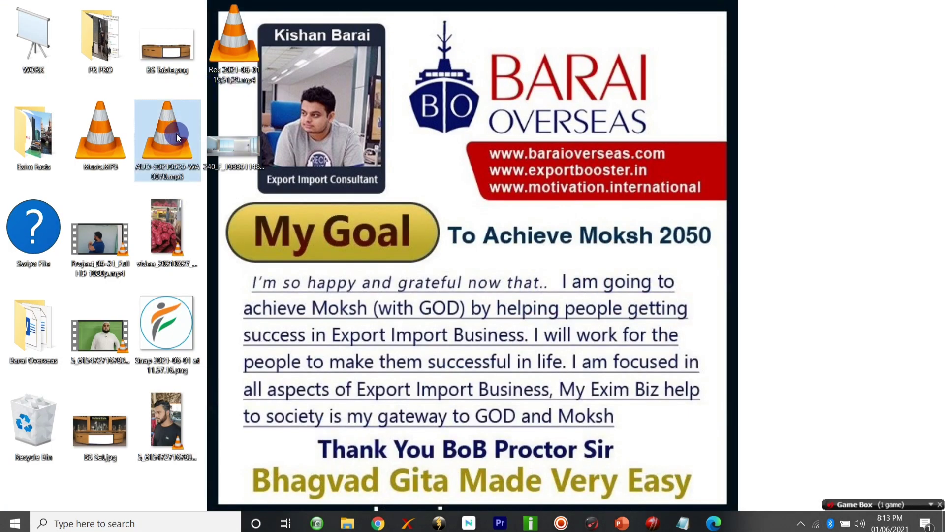
pyautogui.moveTo(176, 134); pyautogui.dragTo(370, 428)
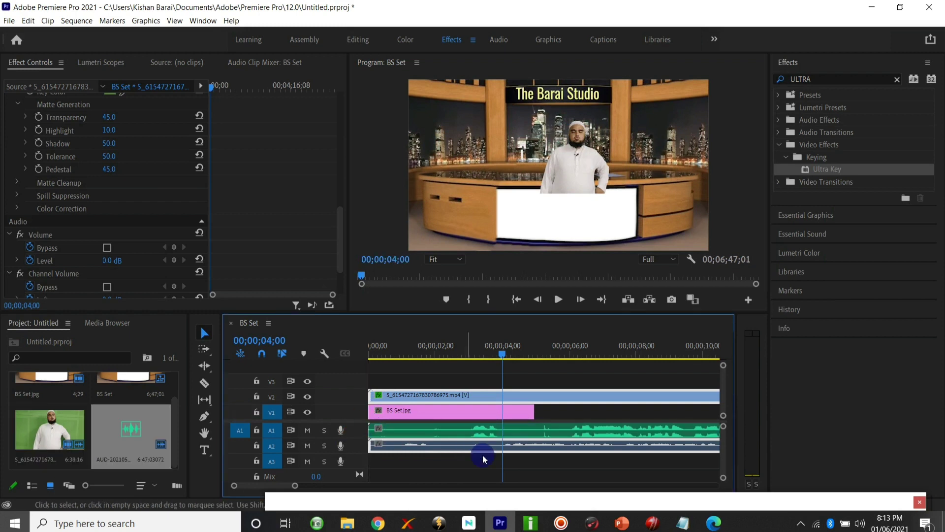
pyautogui.click(540, 469)
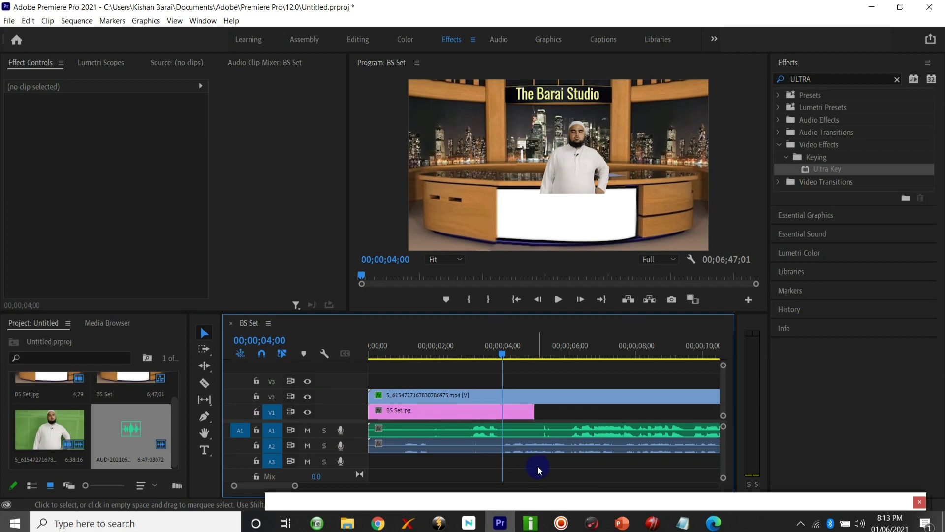
# - Synchronize the presenter clip with the A1 recording, using Audio on track channel 1 as the synchronize point
pyautogui.moveTo(537, 466); pyautogui.dragTo(554, 392)
pyautogui.rightClick(554, 426)
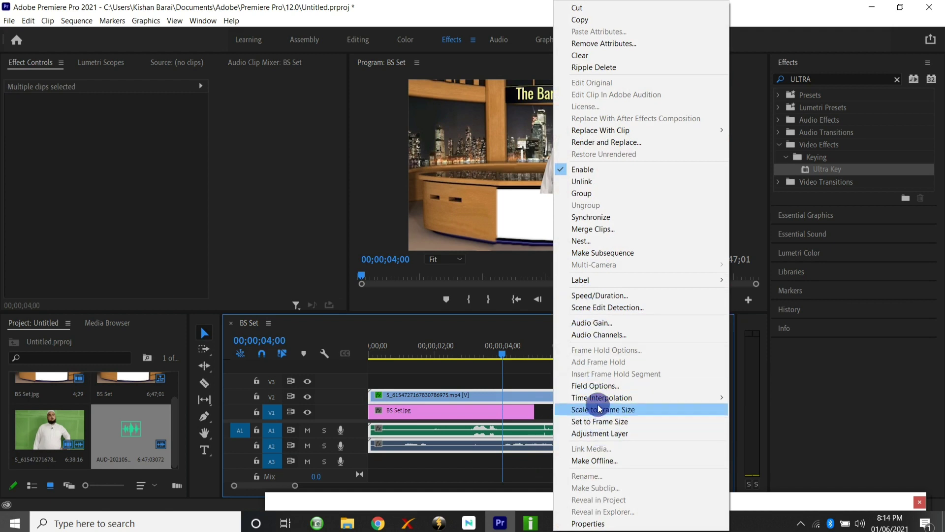
pyautogui.click(600, 217)
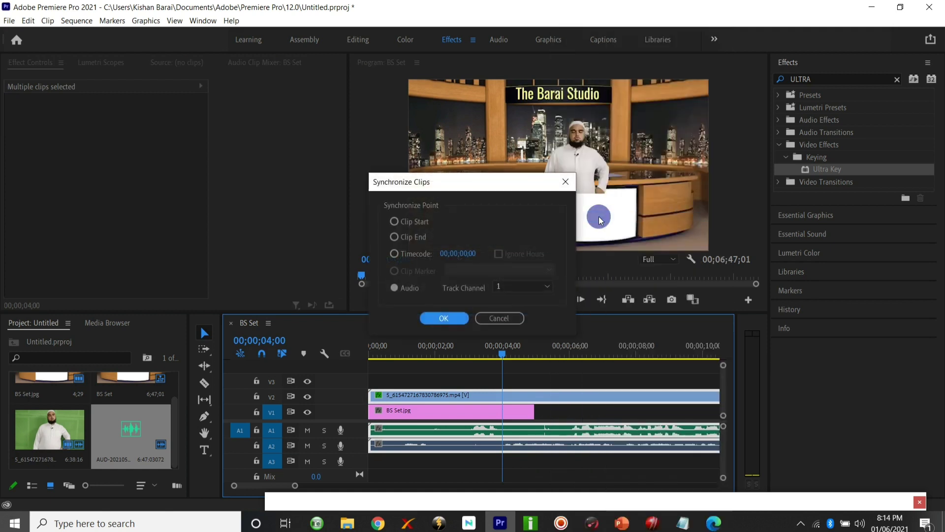
pyautogui.click(449, 317)
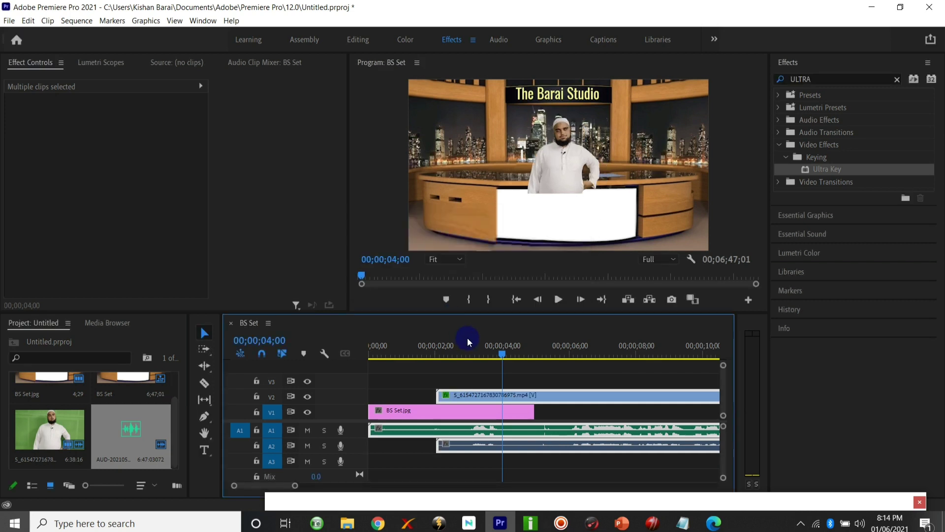
# - Move BS Set.jpg to start with the presenter clip at 00;00;02;00, and cut off and delete the A1 audio before that point
pyautogui.moveTo(501, 353); pyautogui.dragTo(434, 349)
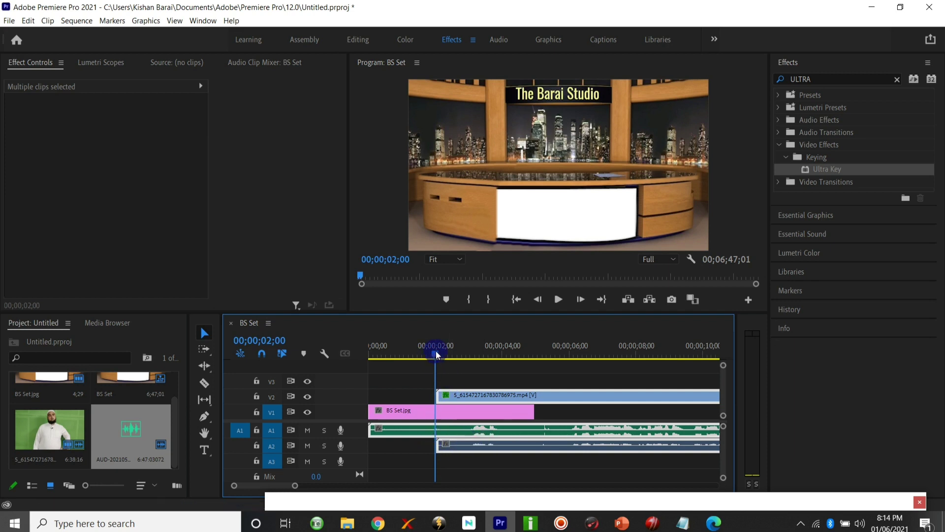
pyautogui.moveTo(457, 416); pyautogui.dragTo(515, 416)
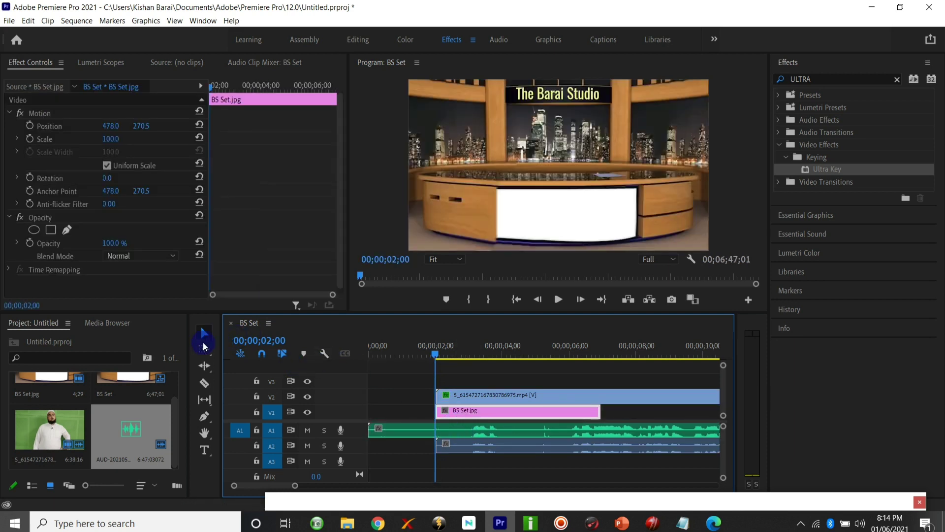
pyautogui.click(205, 383)
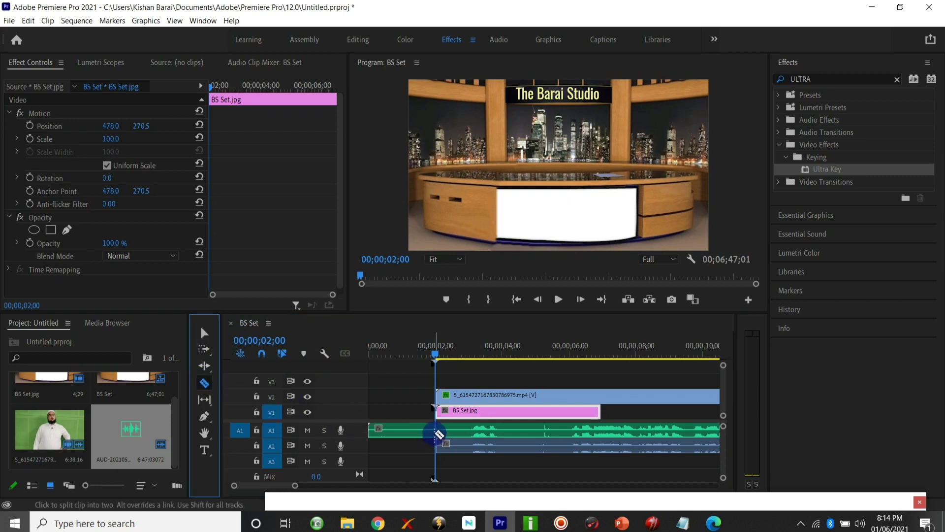
pyautogui.click(438, 430)
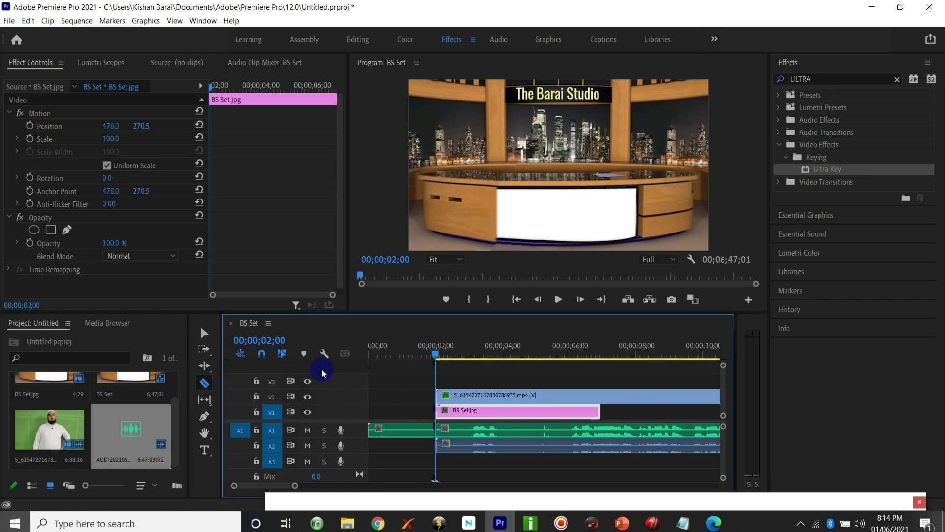
pyautogui.click(203, 334)
pyautogui.click(390, 426)
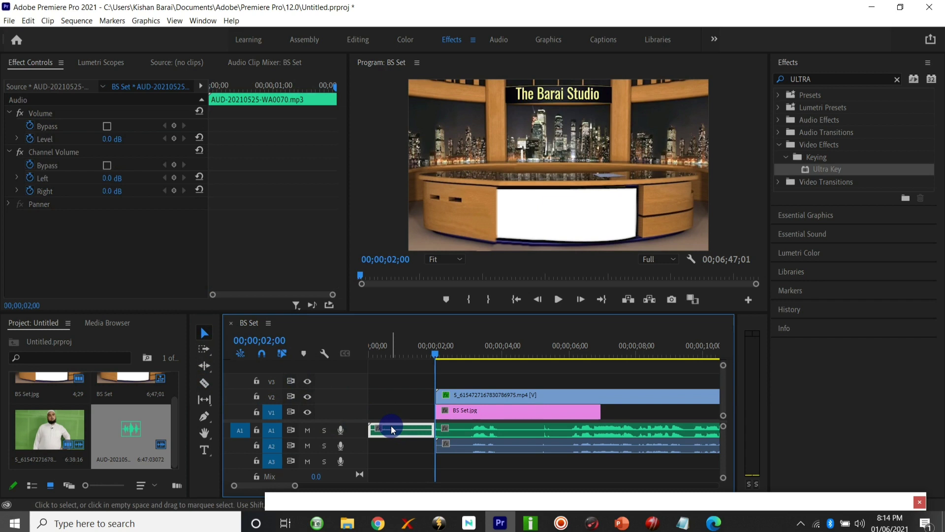
pyautogui.press('Delete')
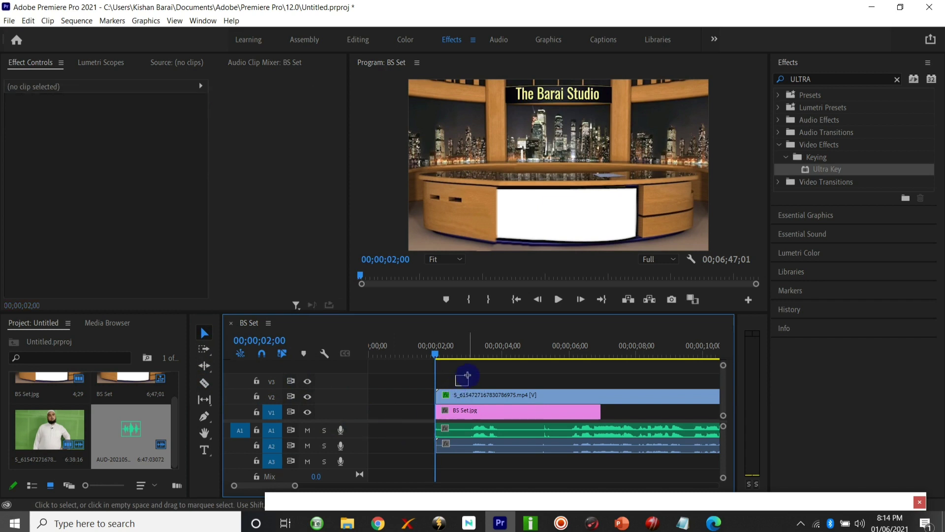
# - Link the presenter video, BS Set.jpg and both audio clips, and move them together to the start of the sequence
pyautogui.moveTo(457, 376); pyautogui.dragTo(440, 456)
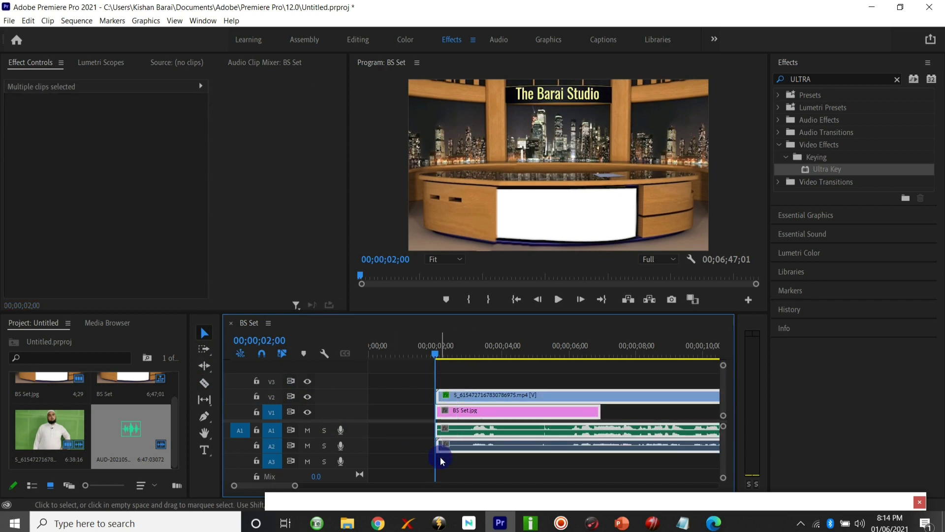
pyautogui.rightClick(481, 399)
pyautogui.click(512, 181)
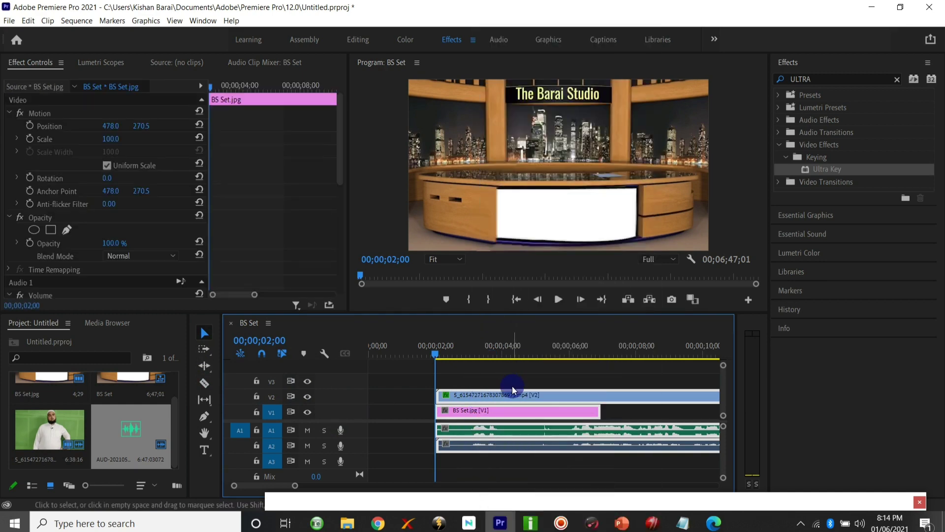
pyautogui.moveTo(515, 401); pyautogui.dragTo(429, 396)
pyautogui.moveTo(436, 358); pyautogui.dragTo(372, 356)
pyautogui.moveTo(371, 356); pyautogui.dragTo(441, 356)
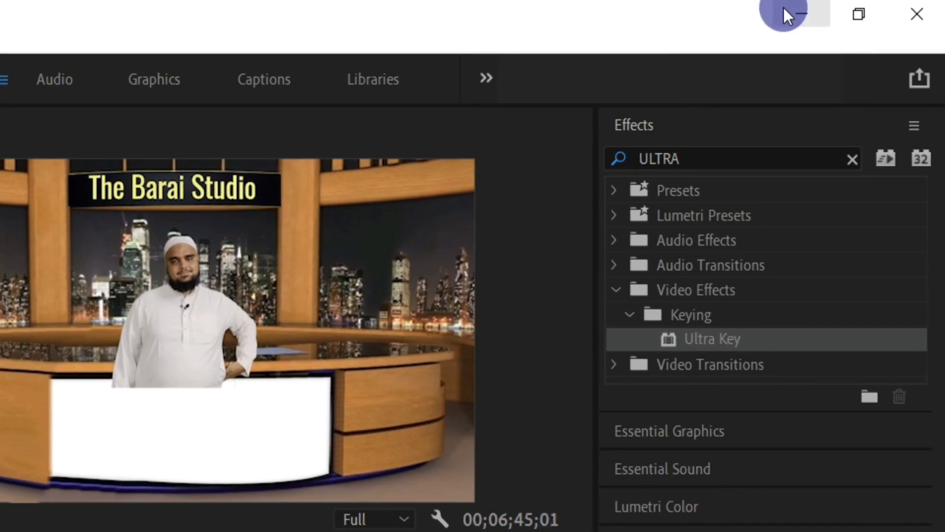
# - Add BS Table.png from the desktop to V3 at the sequence start, above the presenter clip, and preview the result
pyautogui.click(786, 12)
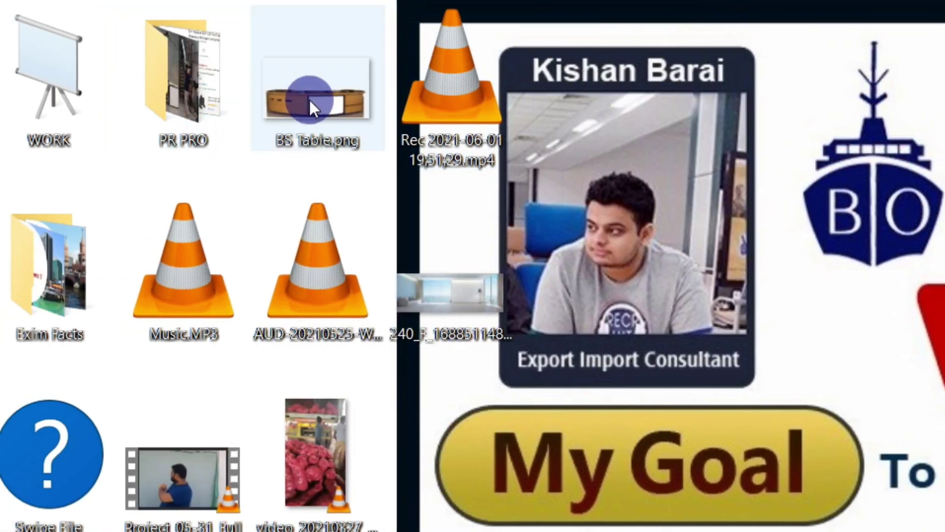
pyautogui.moveTo(308, 98); pyautogui.dragTo(433, 274)
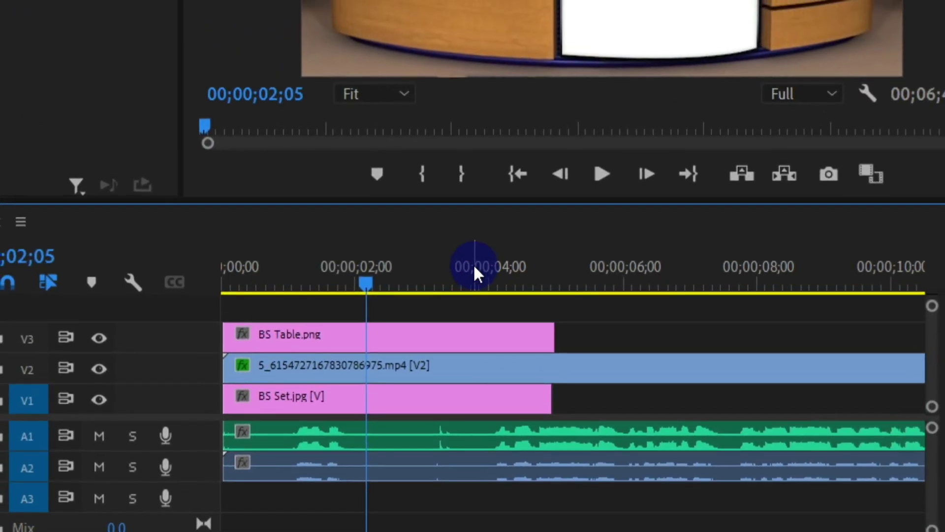
pyautogui.click(305, 288)
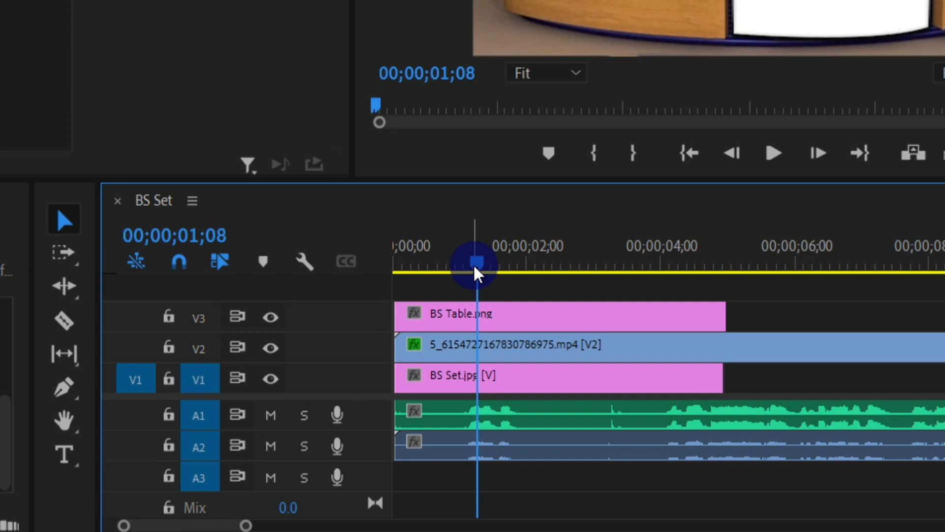
pyautogui.moveTo(475, 274); pyautogui.dragTo(444, 273)
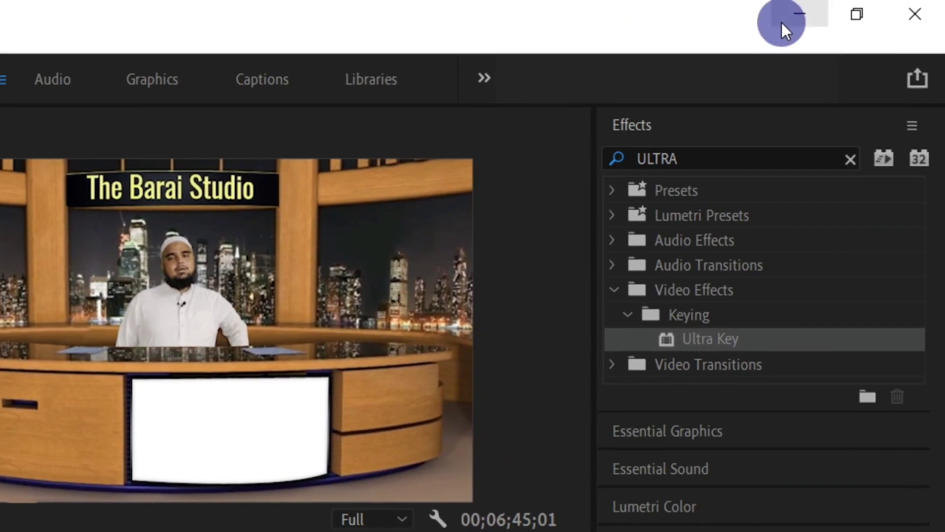
# - Add the 240_F_168851148 image from the desktop to V4 at the sequence start and select its clip
pyautogui.click(781, 22)
pyautogui.moveTo(481, 451); pyautogui.dragTo(409, 269)
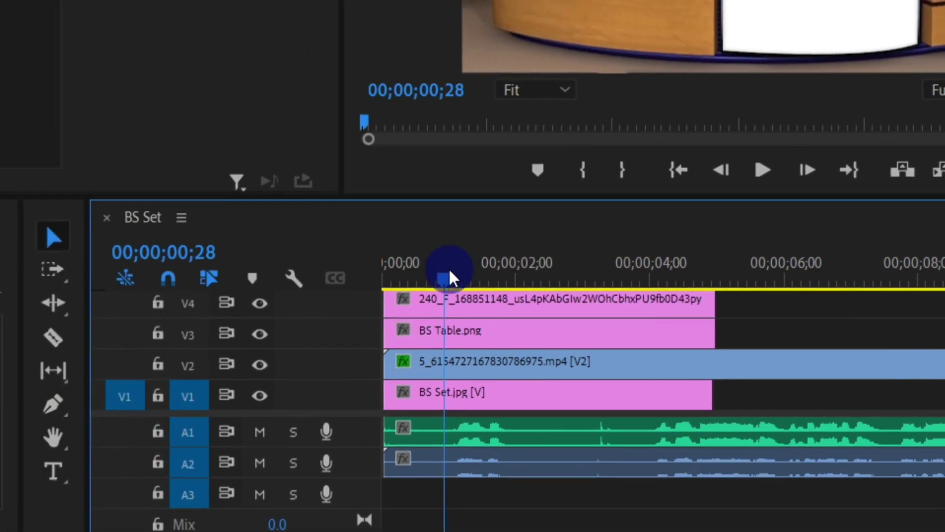
pyautogui.click(221, 242)
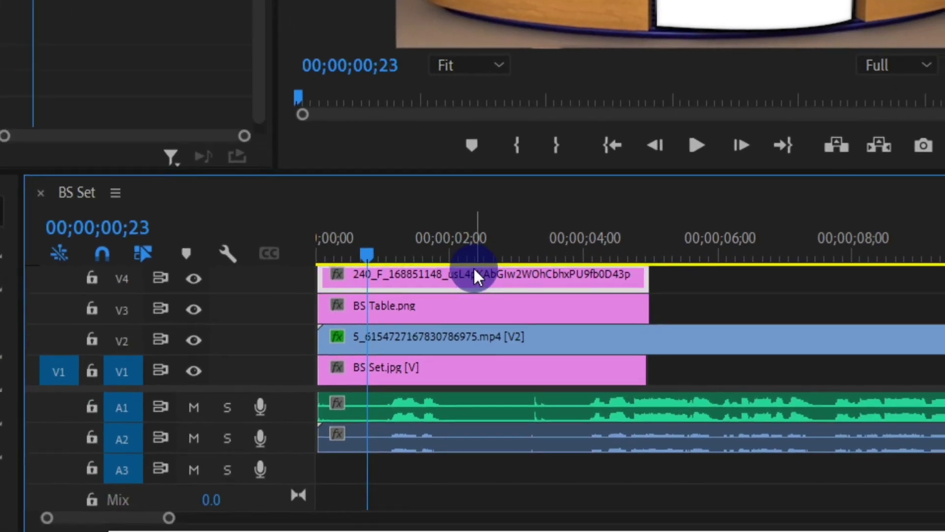
# - Scale the V4 room image to 56 and position it at 576, 429.5 over the desk's white screen
pyautogui.click(582, 291)
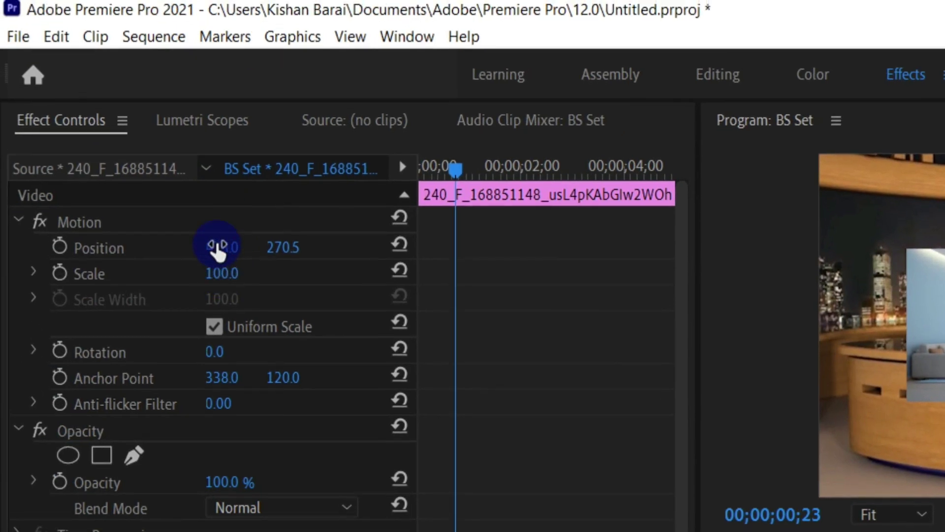
pyautogui.moveTo(220, 245); pyautogui.dragTo(224, 281)
pyautogui.click(221, 265)
pyautogui.click(283, 238)
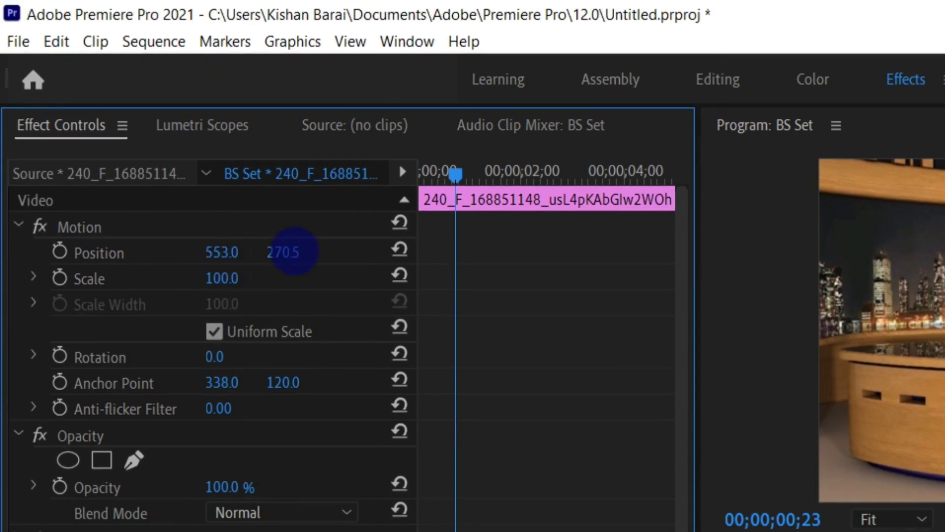
pyautogui.click(288, 252)
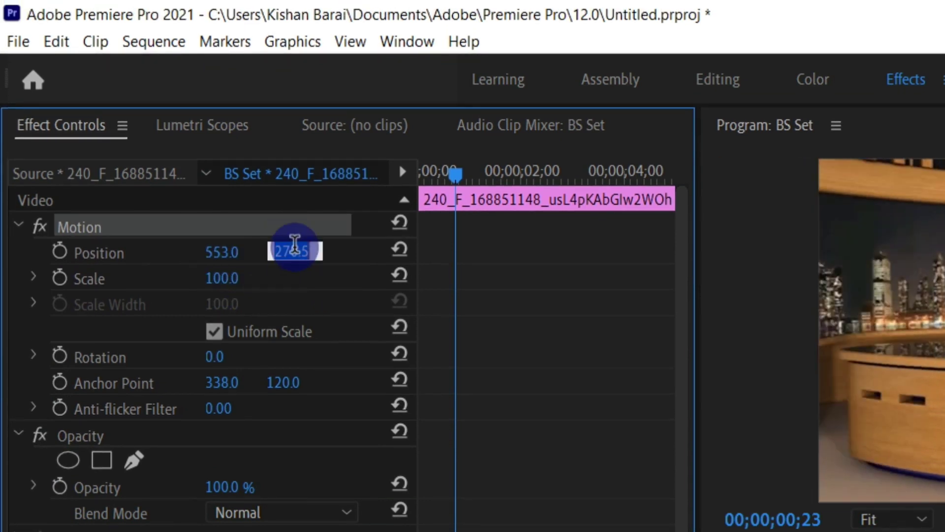
pyautogui.moveTo(283, 251); pyautogui.dragTo(569, 389)
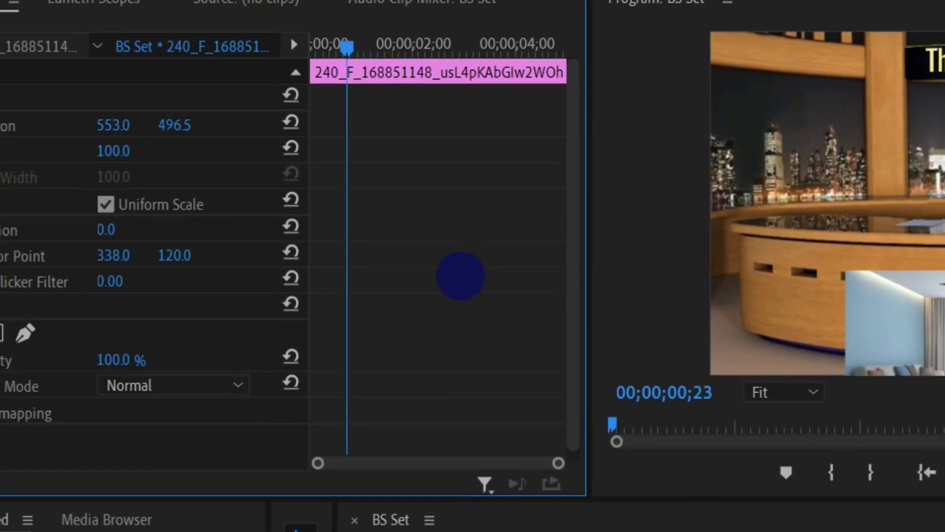
pyautogui.moveTo(461, 276); pyautogui.dragTo(421, 205)
pyautogui.moveTo(112, 152); pyautogui.dragTo(87, 148)
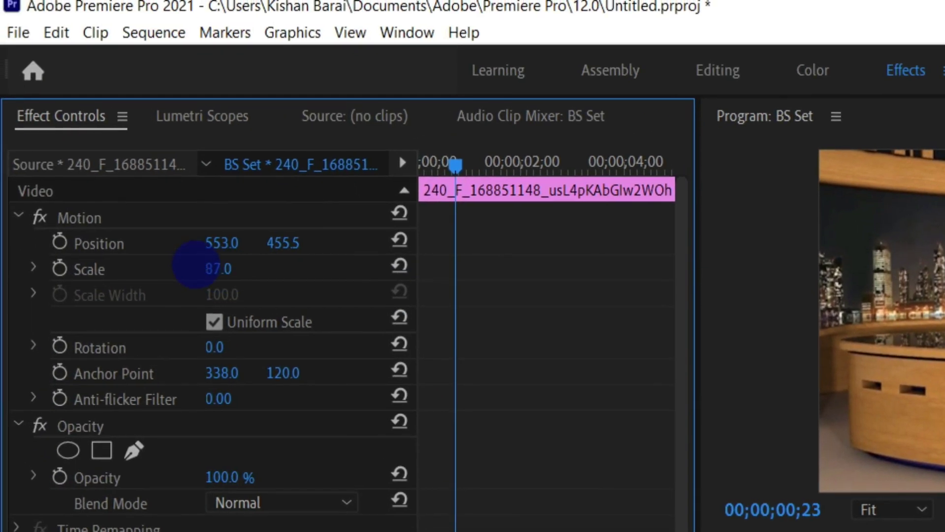
pyautogui.moveTo(196, 264); pyautogui.dragTo(172, 268)
pyautogui.moveTo(221, 245); pyautogui.dragTo(184, 246)
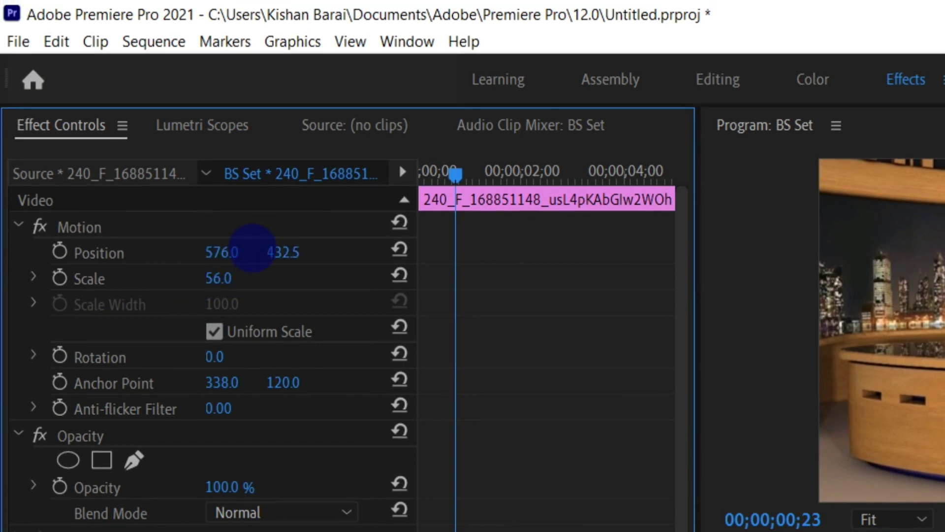
# - Find the Corner Pin effect and apply it to the room image clip on V4
pyautogui.click(694, 148)
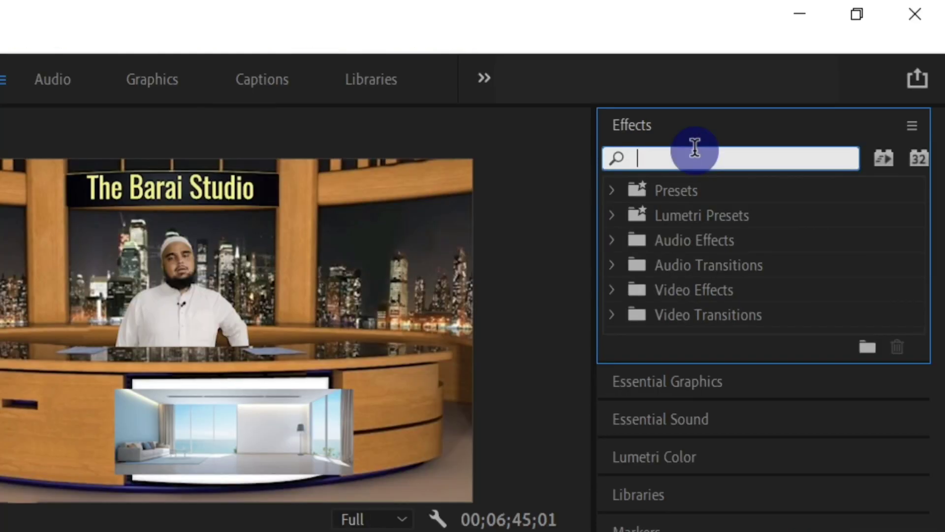
pyautogui.write('cOR')
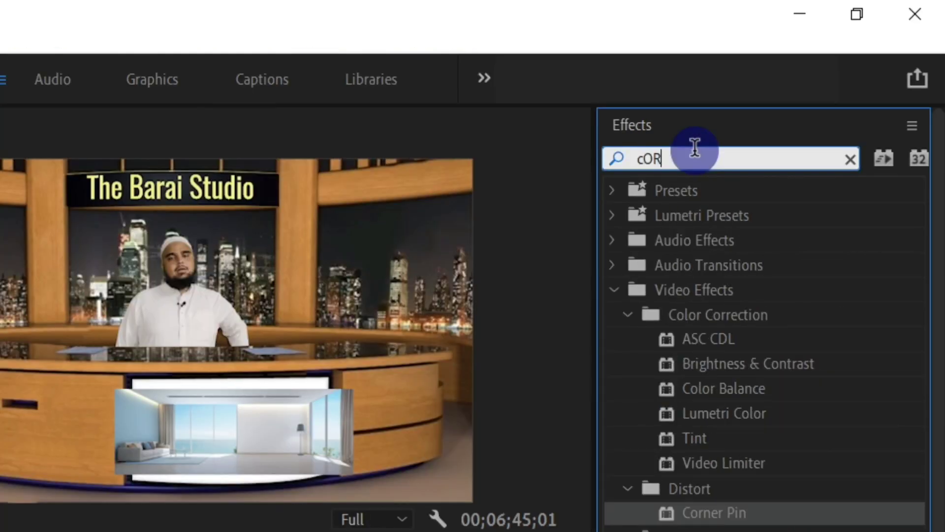
pyautogui.write('NER')
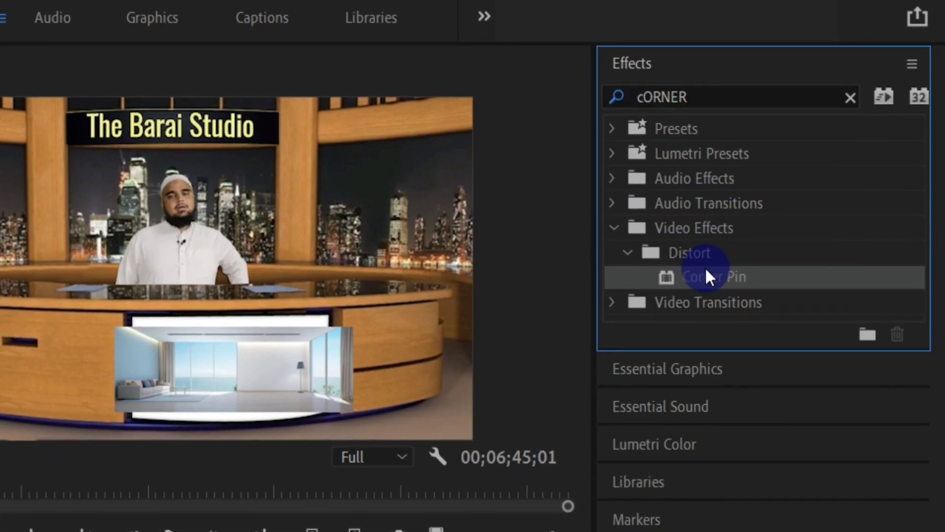
pyautogui.moveTo(706, 337); pyautogui.dragTo(241, 531)
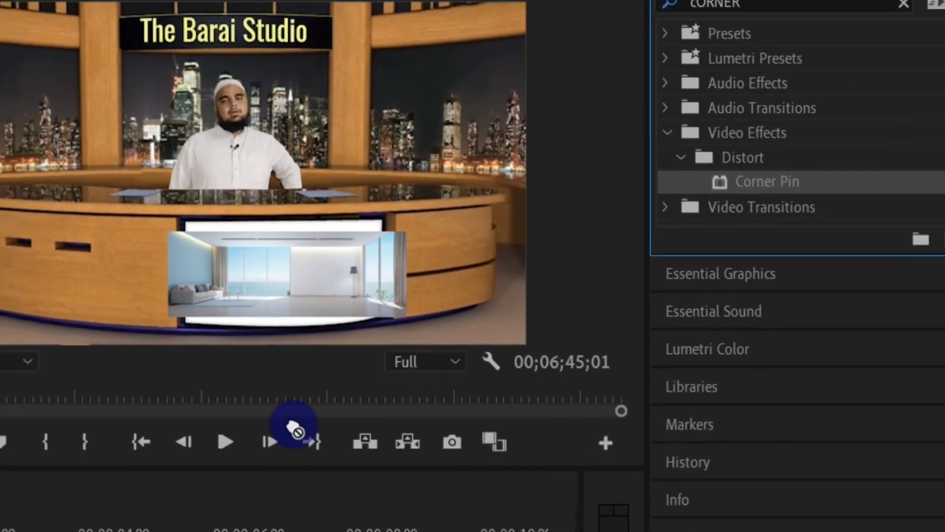
pyautogui.moveTo(294, 428); pyautogui.dragTo(42, 531)
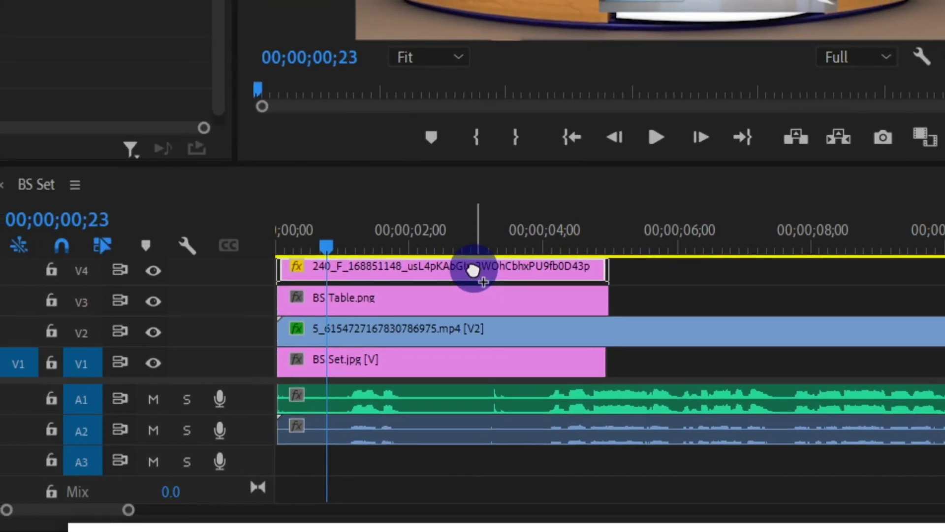
pyautogui.moveTo(476, 275); pyautogui.dragTo(477, 275)
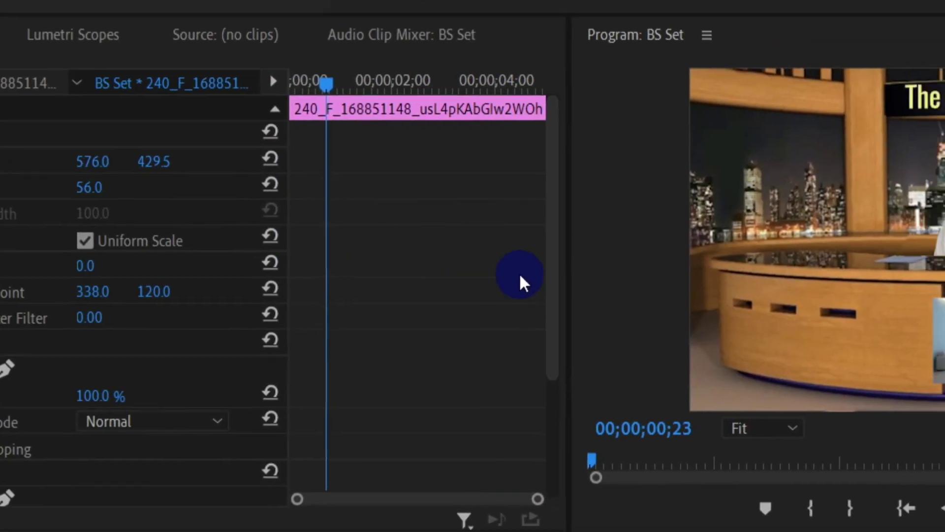
# - Set the Corner Pin's Upper Left X to 50 and Upper Right X to 615 on the room image
pyautogui.scroll(-5, 521, 274)
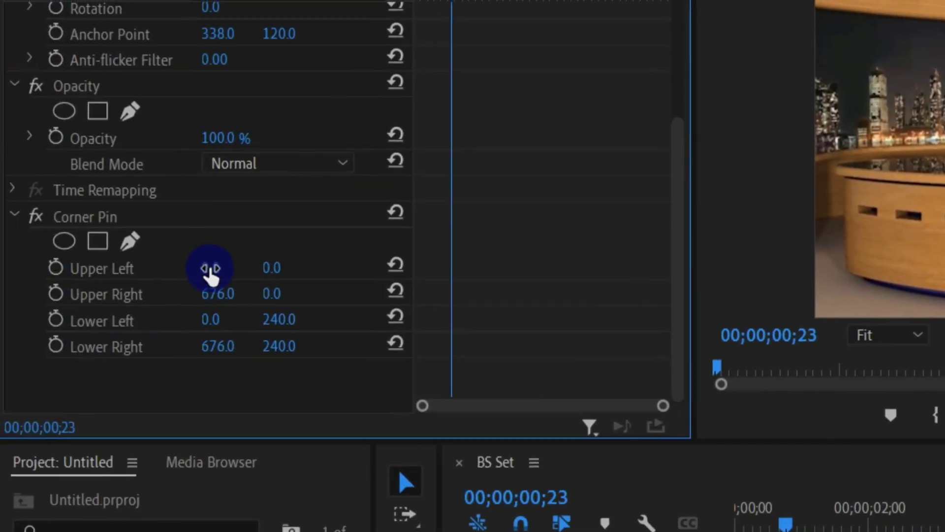
pyautogui.moveTo(12, 281)
pyautogui.mouseDown()
pyautogui.moveTo(0, 281)
pyautogui.moveTo(24, 275)
pyautogui.mouseUp()
pyautogui.moveTo(227, 268); pyautogui.dragTo(160, 271)
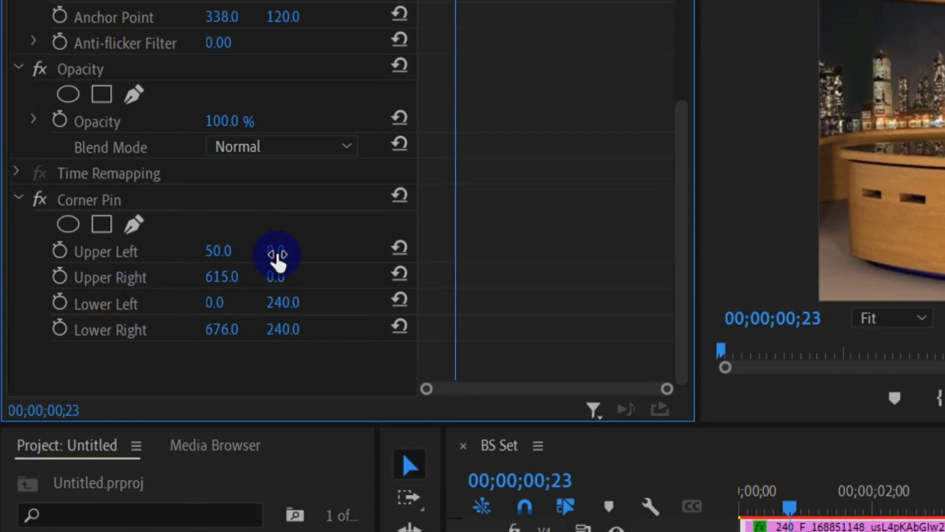
# - Enlarge the room image to a scale of 67 and set its horizontal position to 573
pyautogui.scroll(5, 278, 261)
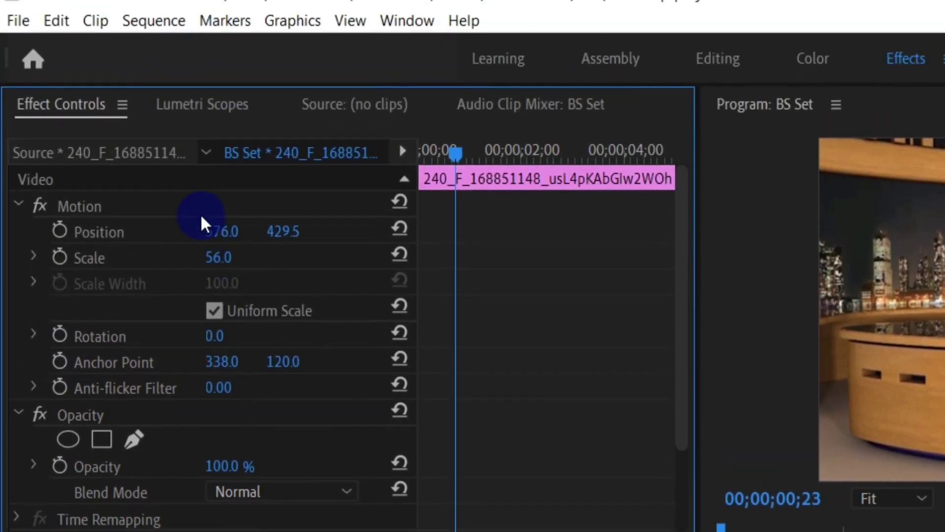
pyautogui.moveTo(202, 220)
pyautogui.mouseDown()
pyautogui.moveTo(221, 228)
pyautogui.moveTo(217, 218)
pyautogui.mouseUp()
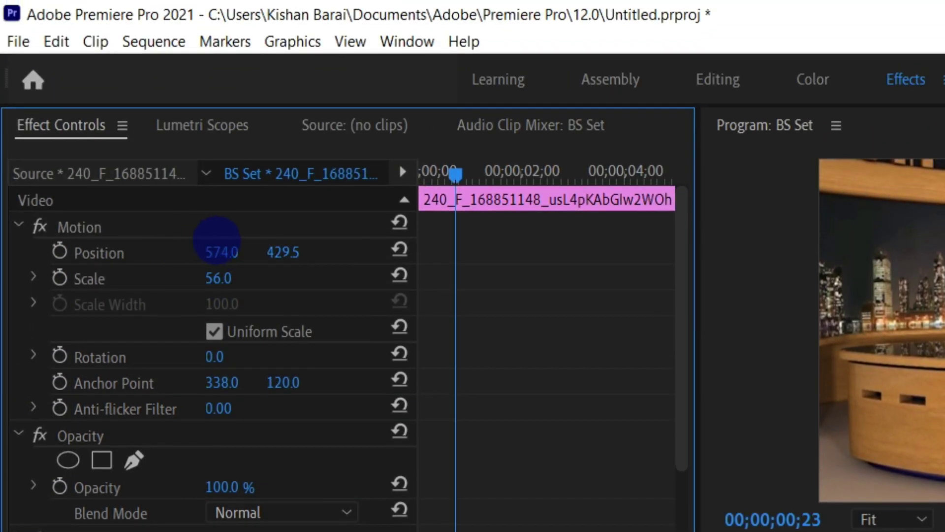
pyautogui.moveTo(217, 280); pyautogui.dragTo(251, 269)
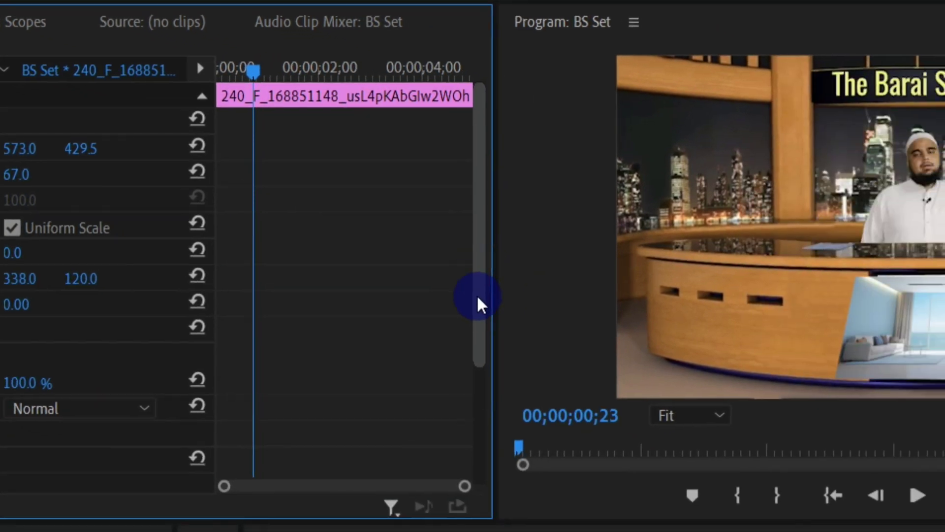
# - Set the Corner Pin's Upper Right X to 577, Lower Left to 88, 249 and Lower Right X to 574
pyautogui.moveTo(679, 364); pyautogui.dragTo(677, 460)
pyautogui.moveTo(472, 290); pyautogui.dragTo(472, 303)
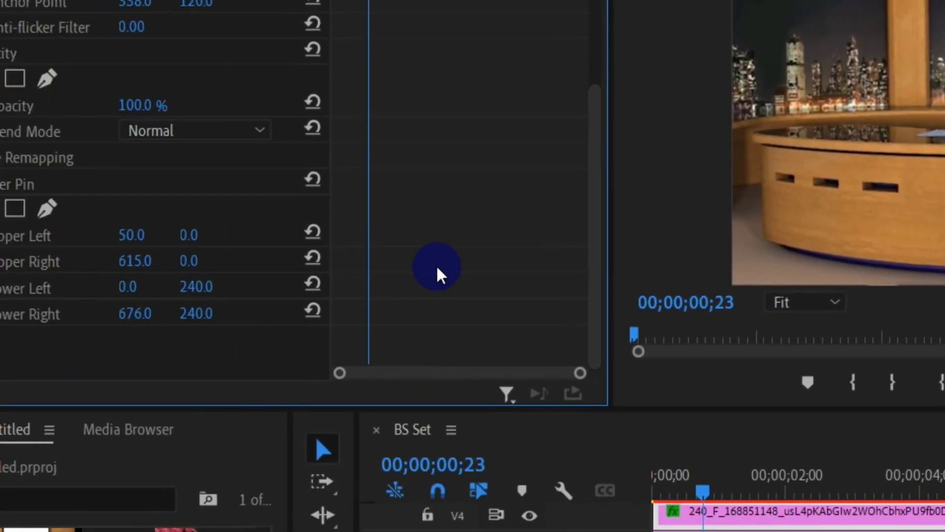
pyautogui.moveTo(27, 278); pyautogui.dragTo(0, 274)
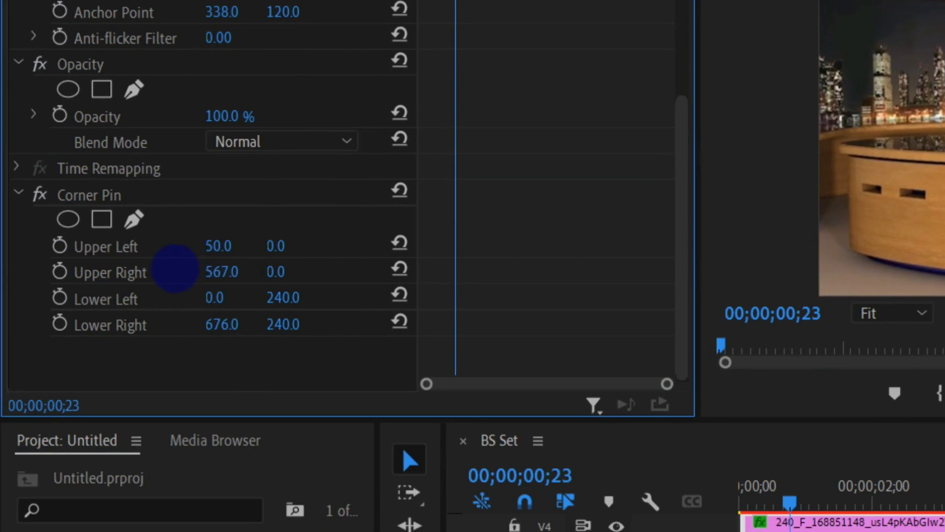
pyautogui.moveTo(175, 268); pyautogui.dragTo(340, 279)
pyautogui.moveTo(285, 257)
pyautogui.mouseDown()
pyautogui.moveTo(230, 254)
pyautogui.moveTo(312, 273)
pyautogui.moveTo(285, 270)
pyautogui.mouseUp()
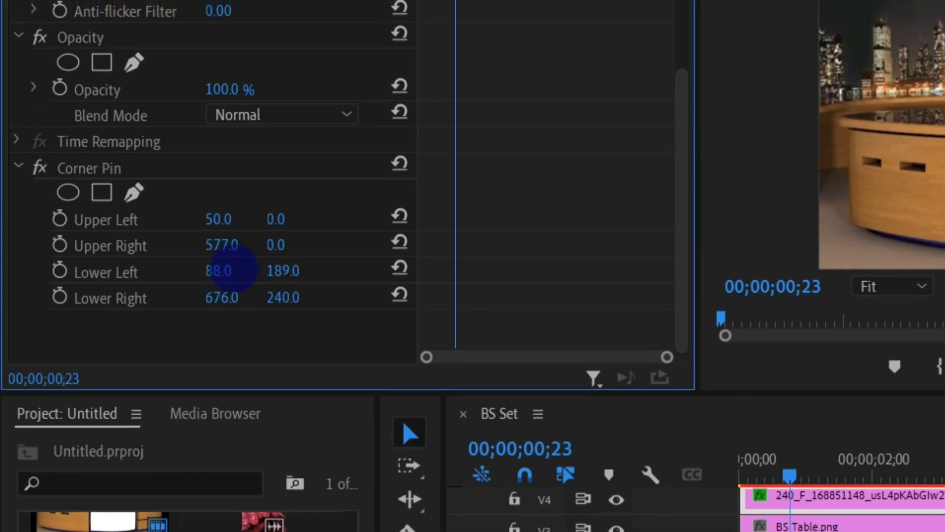
pyautogui.moveTo(221, 297); pyautogui.dragTo(118, 269)
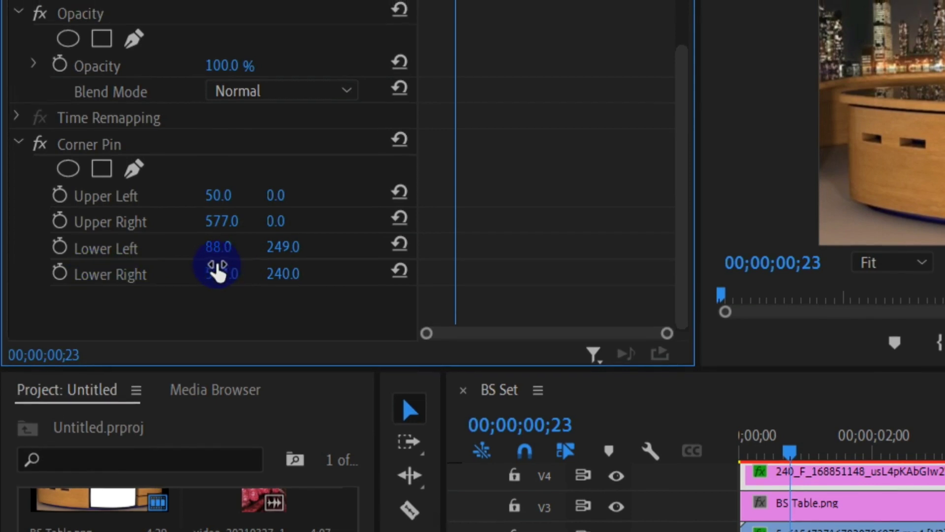
# - Adjust the Corner Pin's Lower Left corner to 96, 241
pyautogui.click(221, 243)
pyautogui.moveTo(222, 270)
pyautogui.mouseDown()
pyautogui.moveTo(249, 266)
pyautogui.moveTo(221, 269)
pyautogui.moveTo(234, 266)
pyautogui.mouseUp()
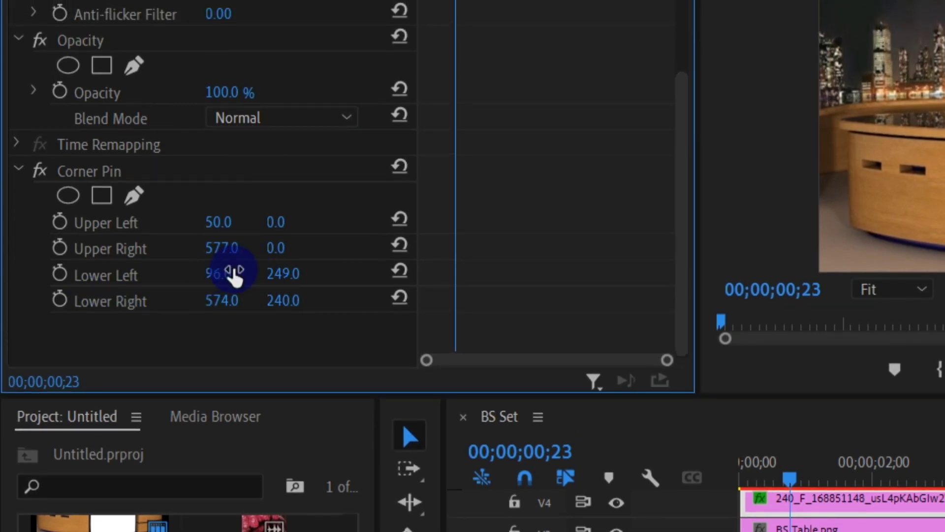
pyautogui.moveTo(296, 270); pyautogui.dragTo(242, 270)
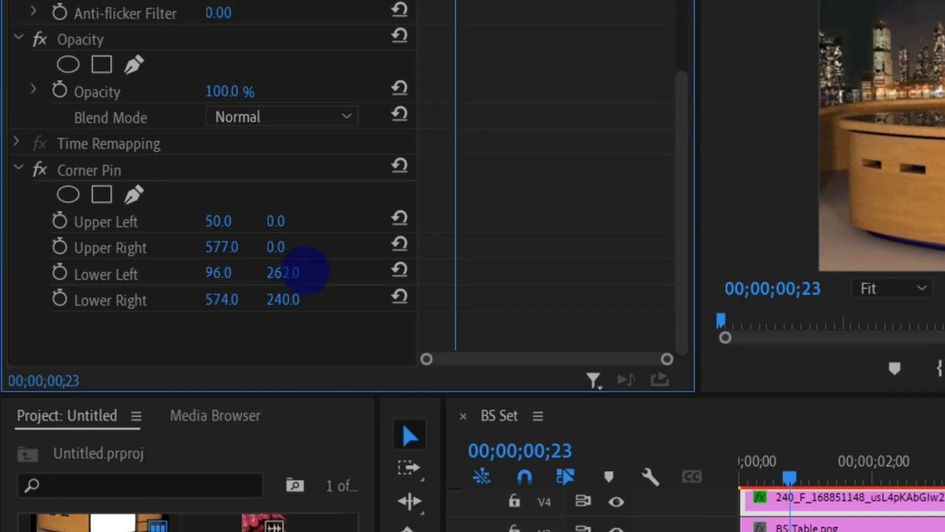
pyautogui.moveTo(305, 271); pyautogui.dragTo(285, 268)
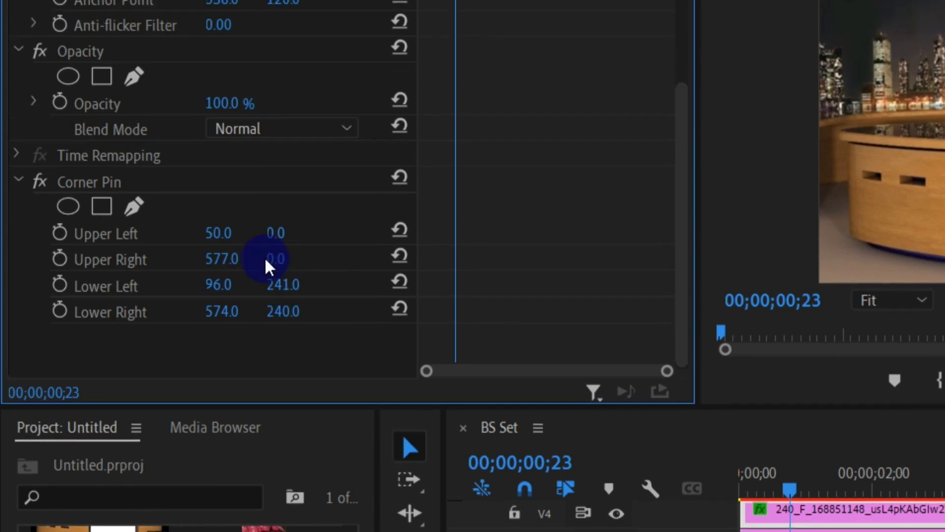
# - Fit the Corner Pin to the desk screen with Upper Left X 97, Upper Right Y -15, Lower Left 95, 239 and Lower Right X 575
pyautogui.moveTo(227, 232); pyautogui.dragTo(188, 232)
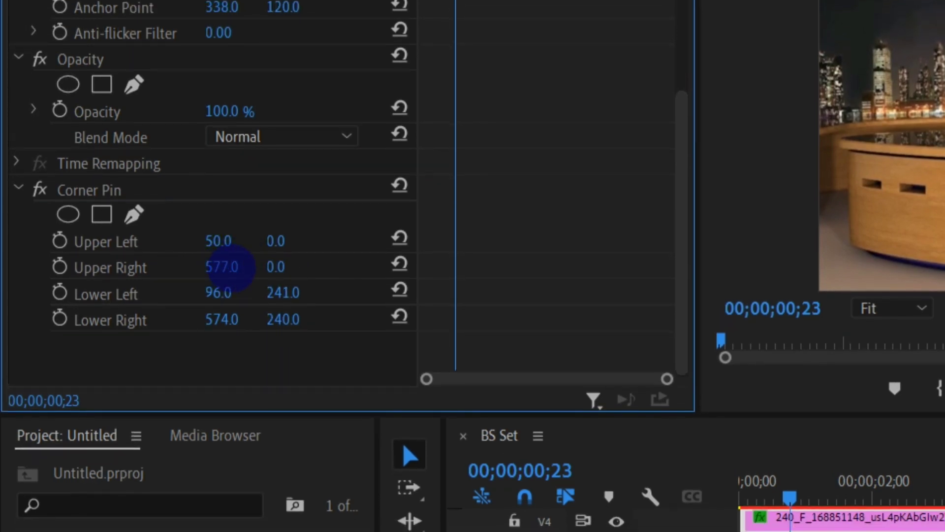
pyautogui.moveTo(231, 268); pyautogui.dragTo(296, 267)
pyautogui.moveTo(222, 266); pyautogui.dragTo(213, 291)
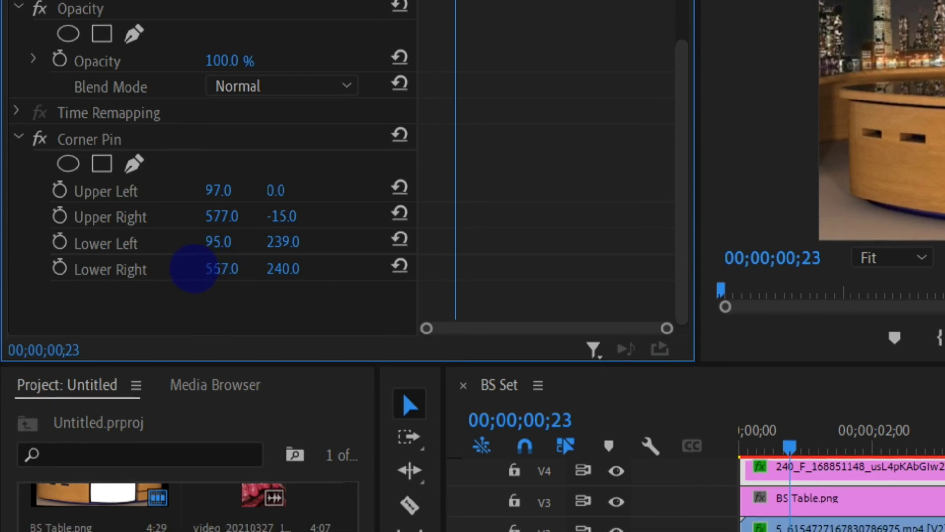
pyautogui.moveTo(161, 268); pyautogui.dragTo(227, 259)
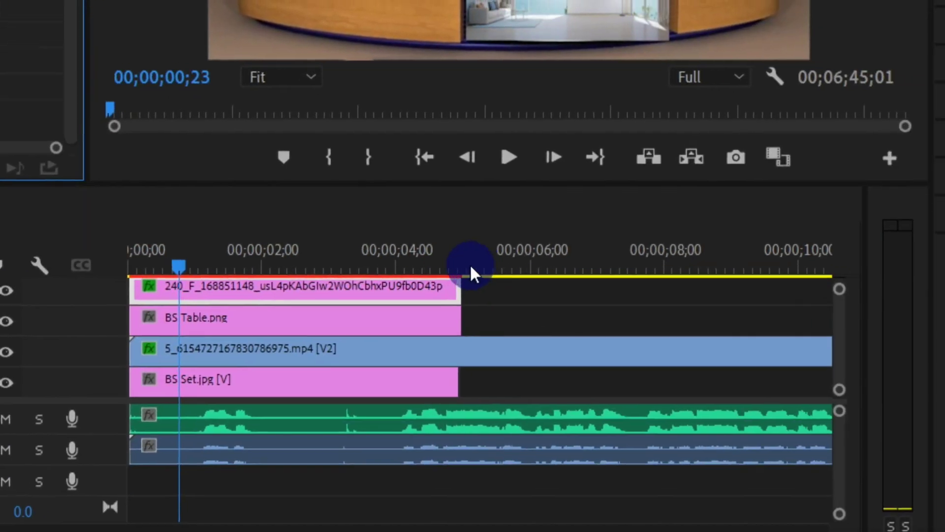
# - Play the sequence from 00;00;00;23 to about 00;00;04;21 to preview the finished studio composite
pyautogui.click(509, 158)
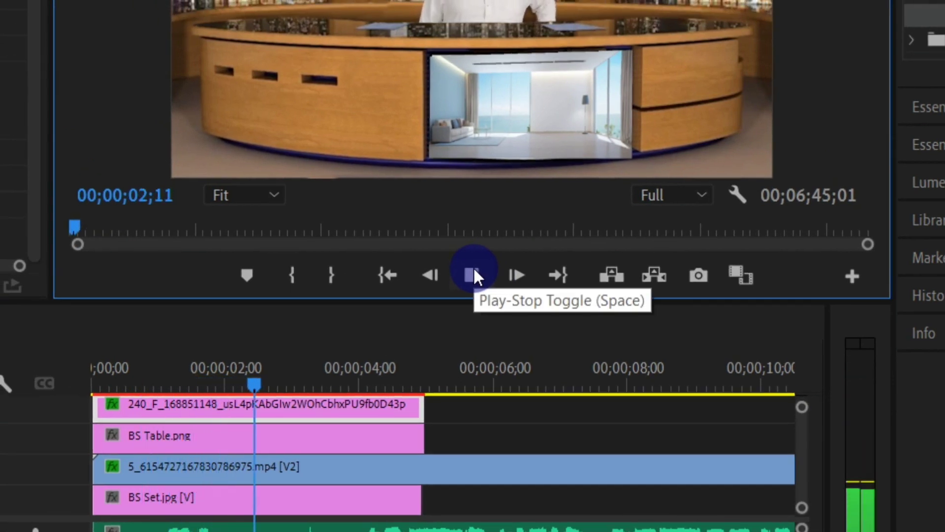
pyautogui.click(474, 275)
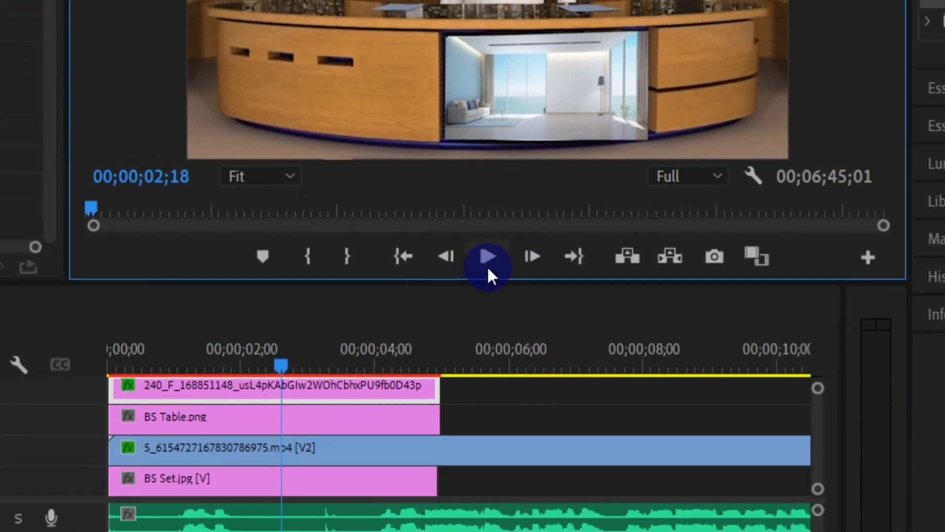
pyautogui.click(472, 275)
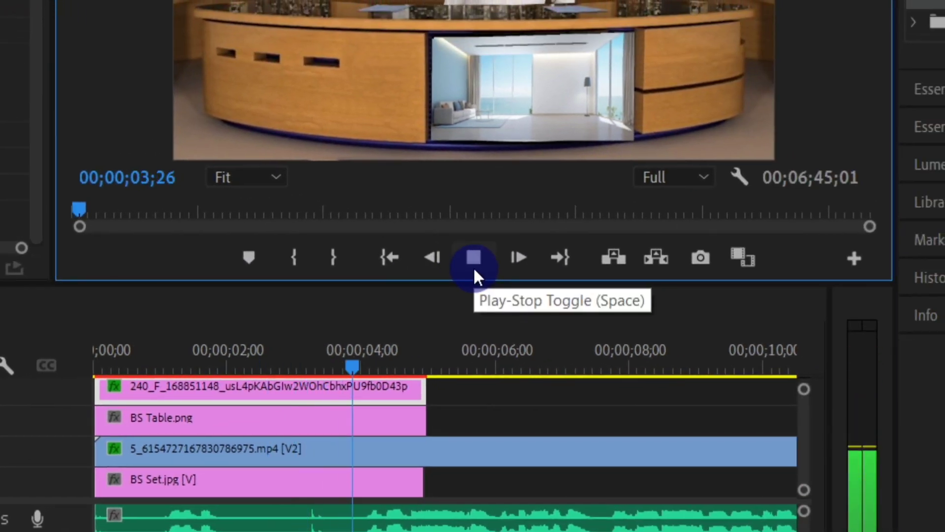
pyautogui.click(475, 272)
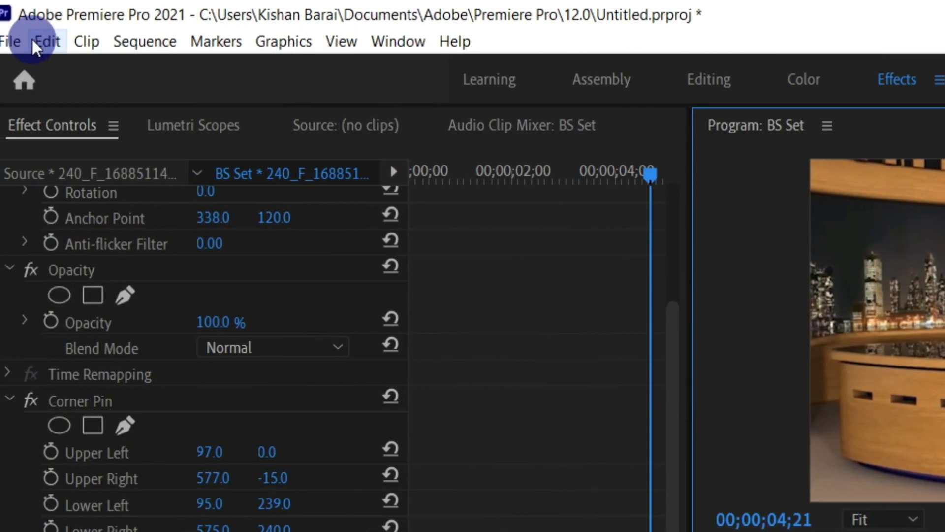
# - Review the Quick Export settings and available presets for the BS Set sequence, leaving Match Source - Adaptive High Bitrate selected
pyautogui.click(21, 40)
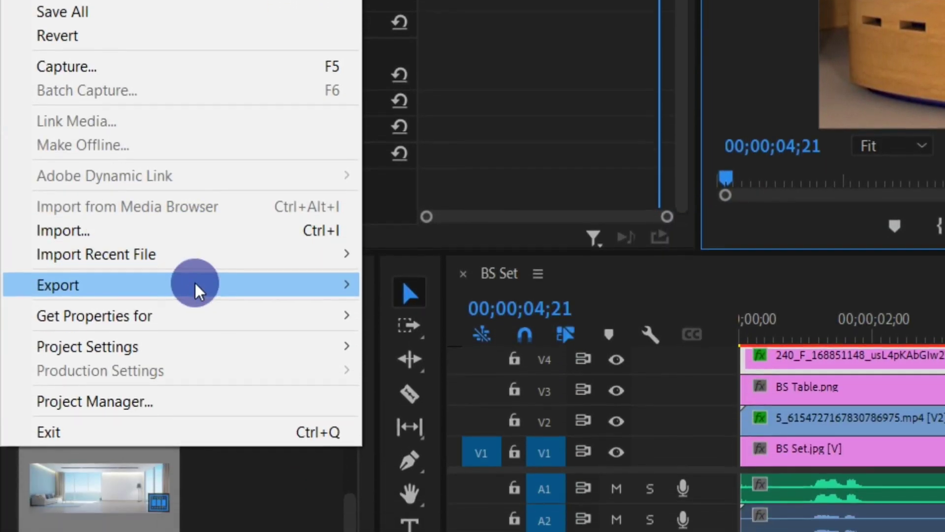
pyautogui.moveTo(195, 394)
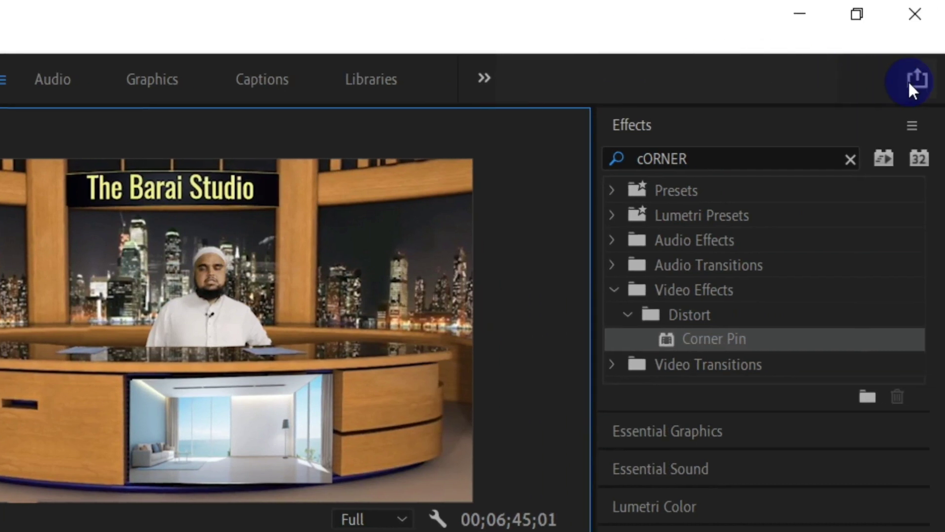
pyautogui.click(911, 82)
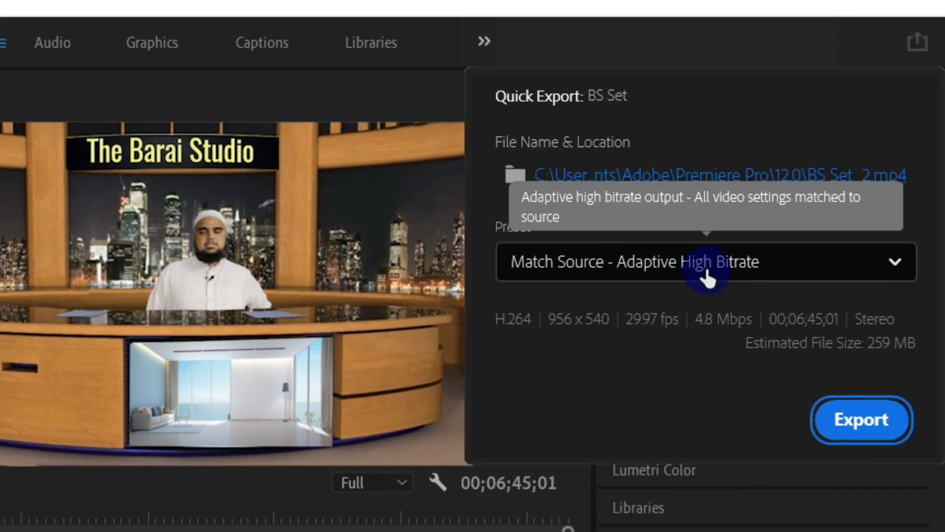
pyautogui.click(707, 278)
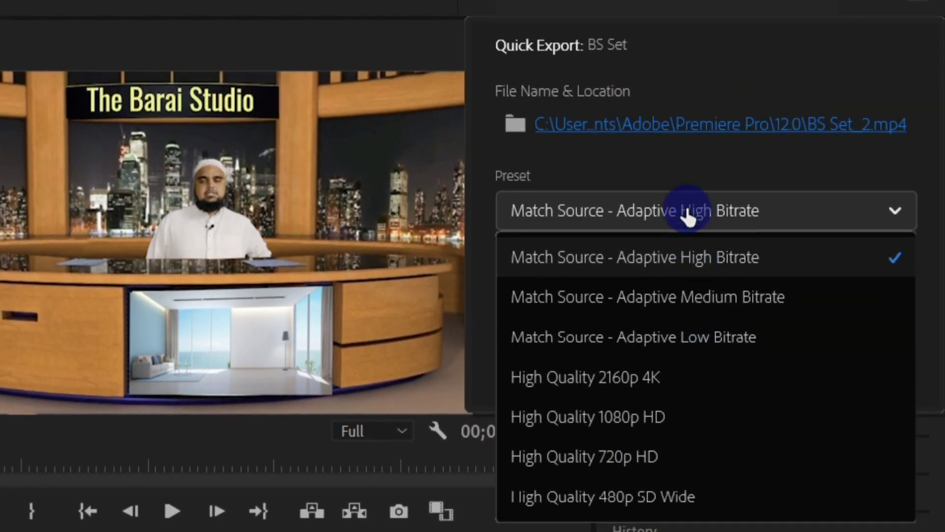
pyautogui.click(688, 217)
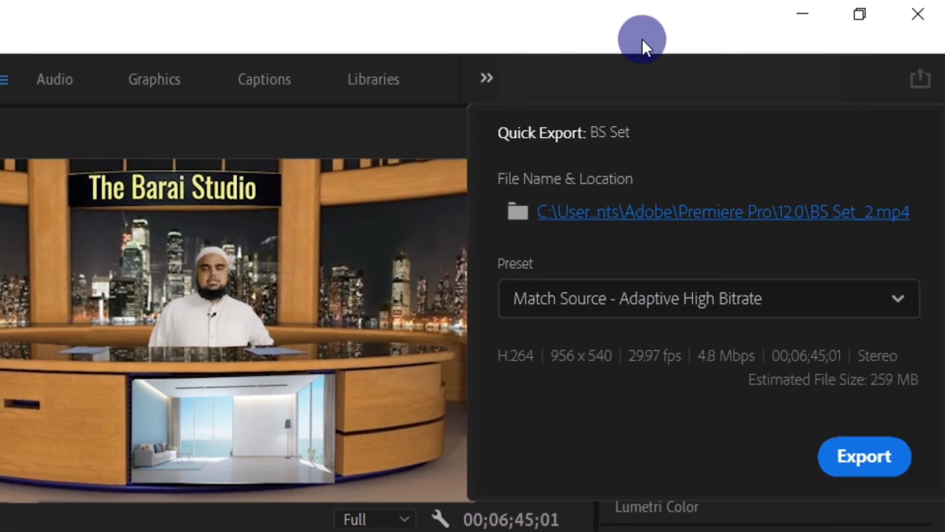
pyautogui.click(639, 66)
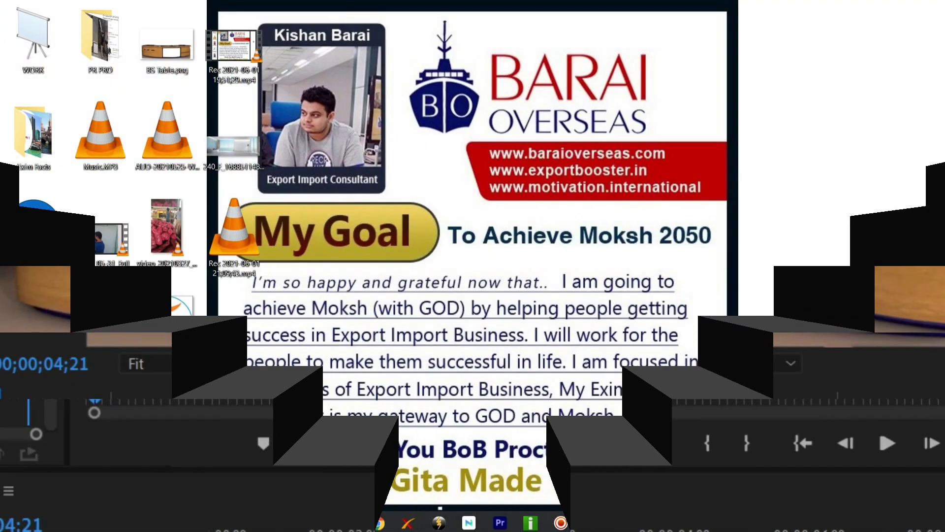
# - Import the green-screen MP4 video into the project and create a new sequence from it
pyautogui.moveTo(100, 336); pyautogui.dragTo(143, 416)
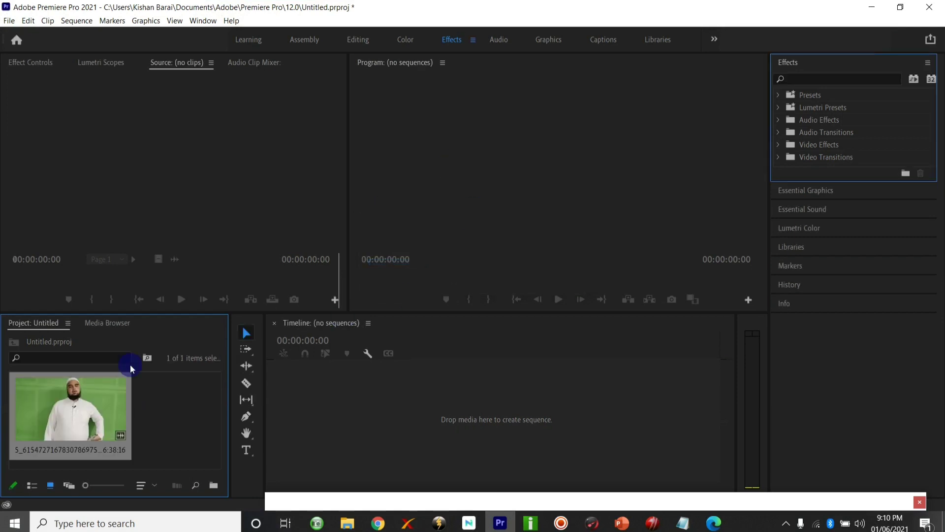
pyautogui.moveTo(111, 399); pyautogui.dragTo(312, 397)
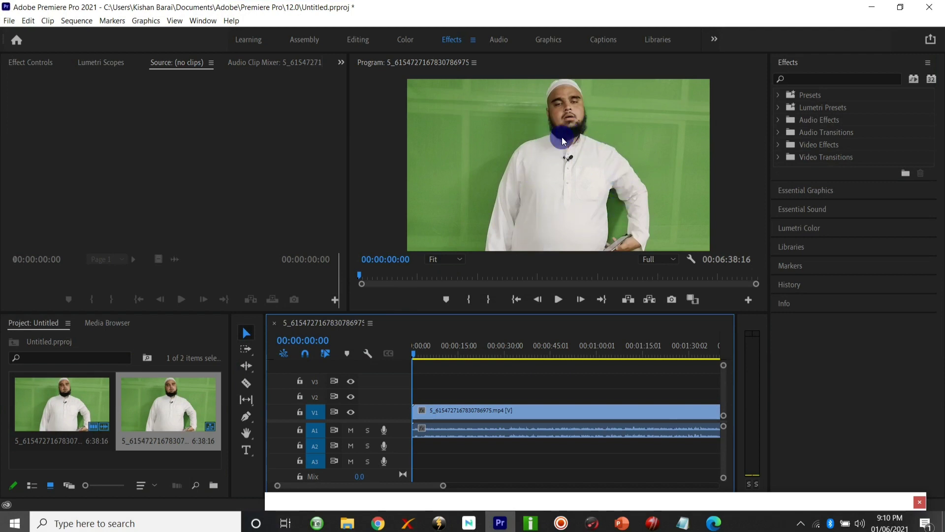
# - Search the effects for "ULTR" and apply Ultra Key to the green-screen clip on V1
pyautogui.click(807, 79)
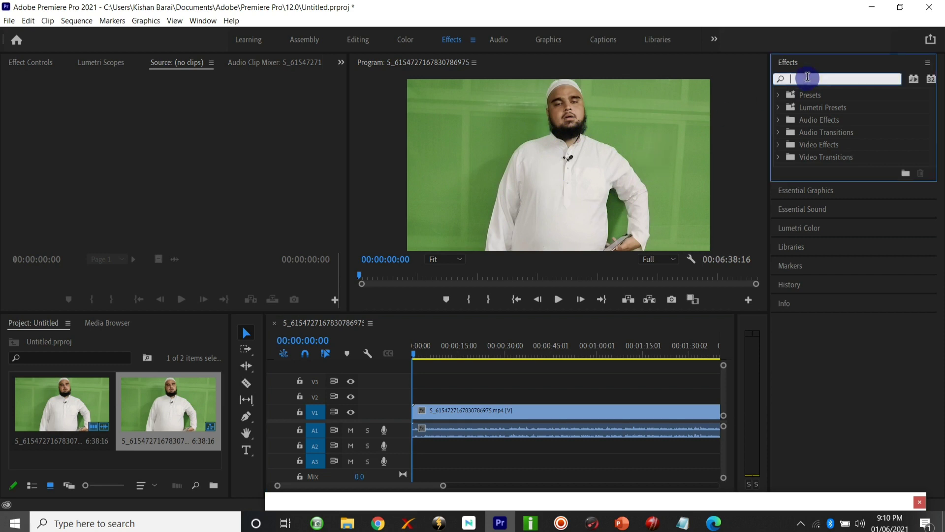
pyautogui.write('ULTR')
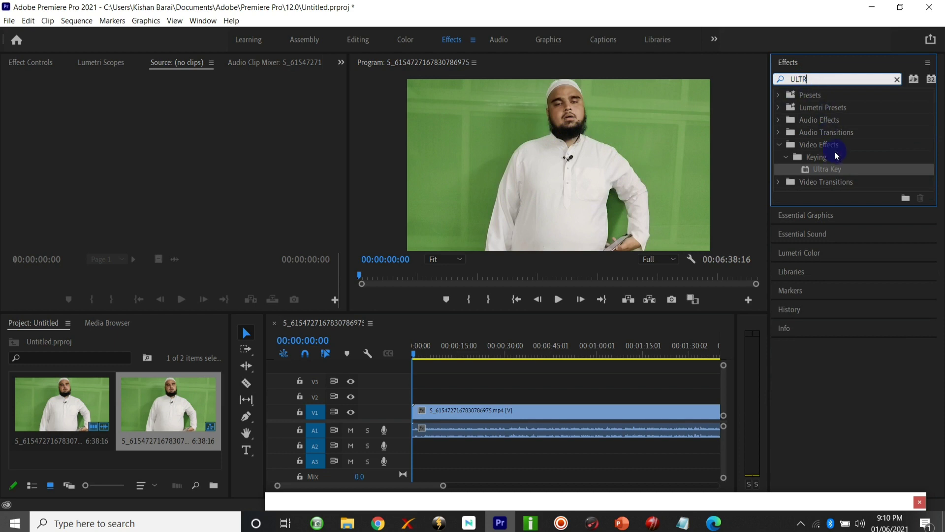
pyautogui.moveTo(828, 168); pyautogui.dragTo(441, 408)
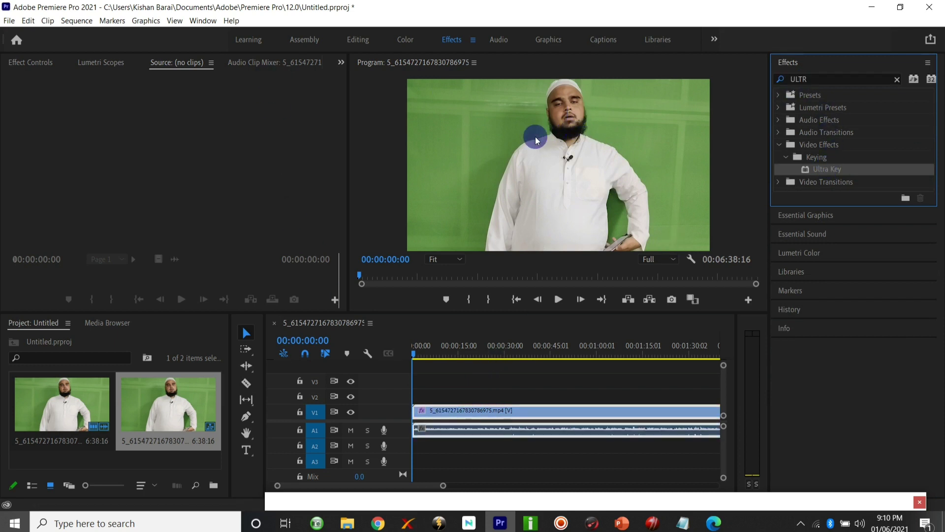
# - Brighten the clip by setting Ultra Key's Color Correction Luminance to 135, and play the sequence to about 00:00:01:15
pyautogui.click(39, 63)
pyautogui.scroll(-3, 270, 152)
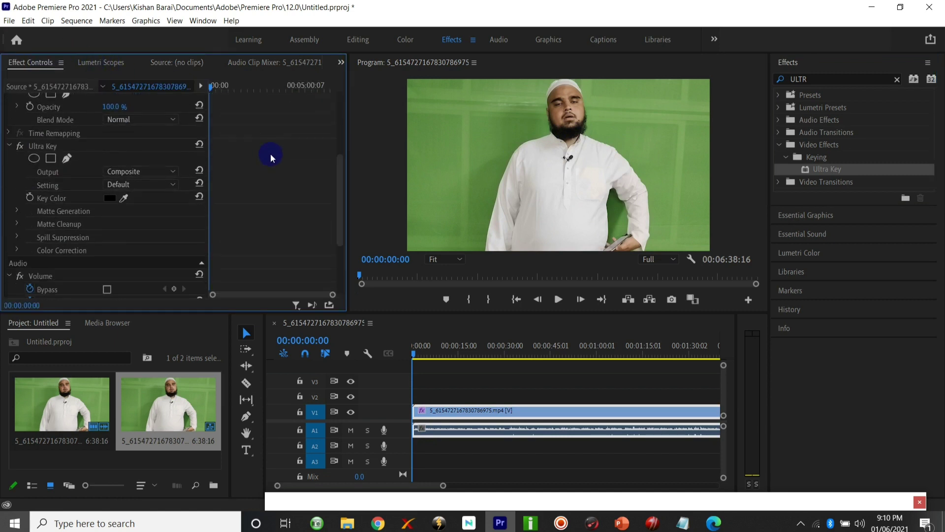
pyautogui.click(19, 249)
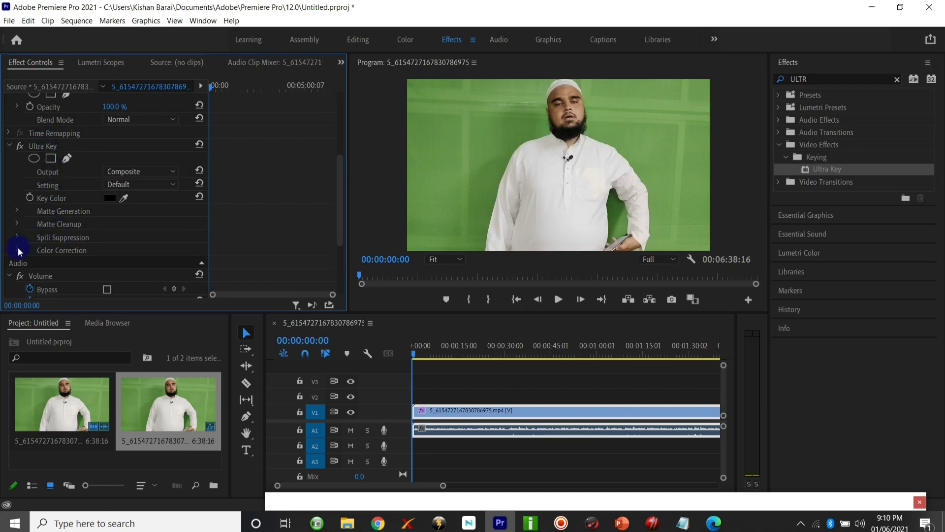
pyautogui.scroll(-4, 95, 241)
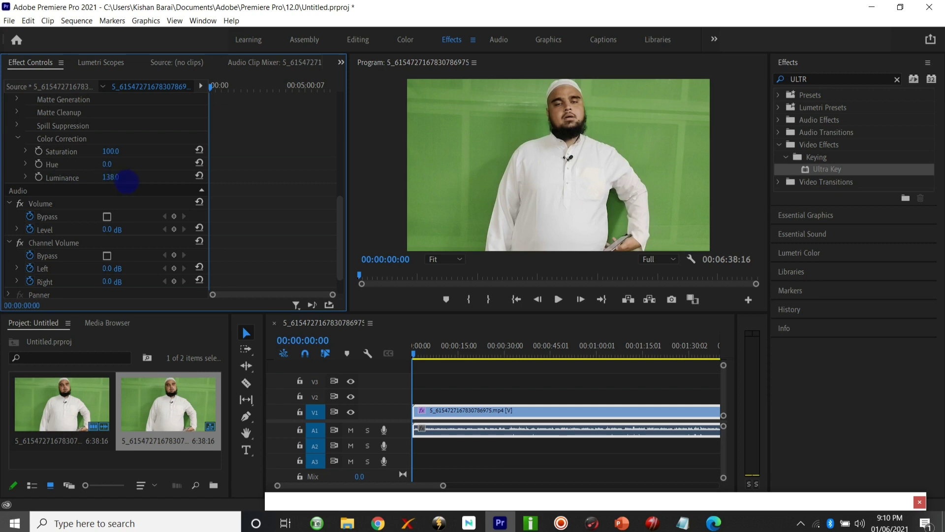
pyautogui.moveTo(125, 181); pyautogui.dragTo(122, 184)
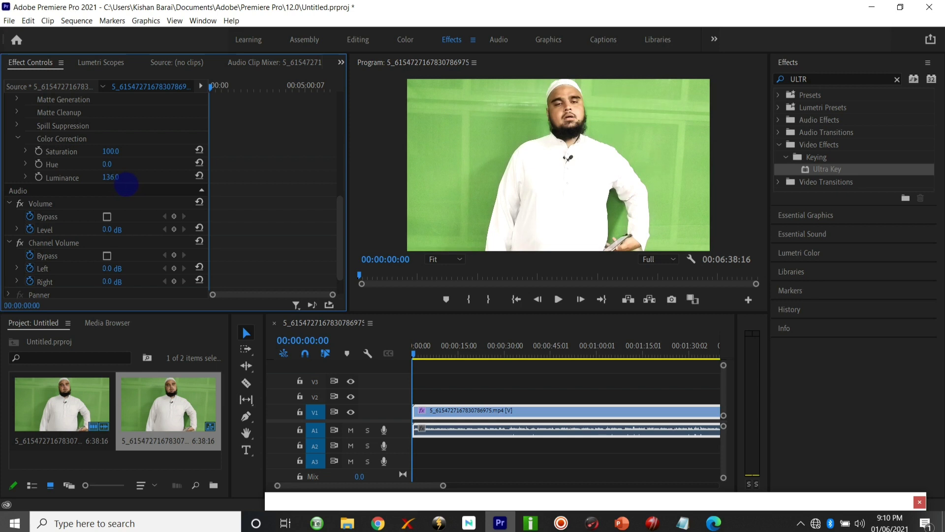
pyautogui.moveTo(126, 185); pyautogui.dragTo(131, 189)
pyautogui.click(558, 299)
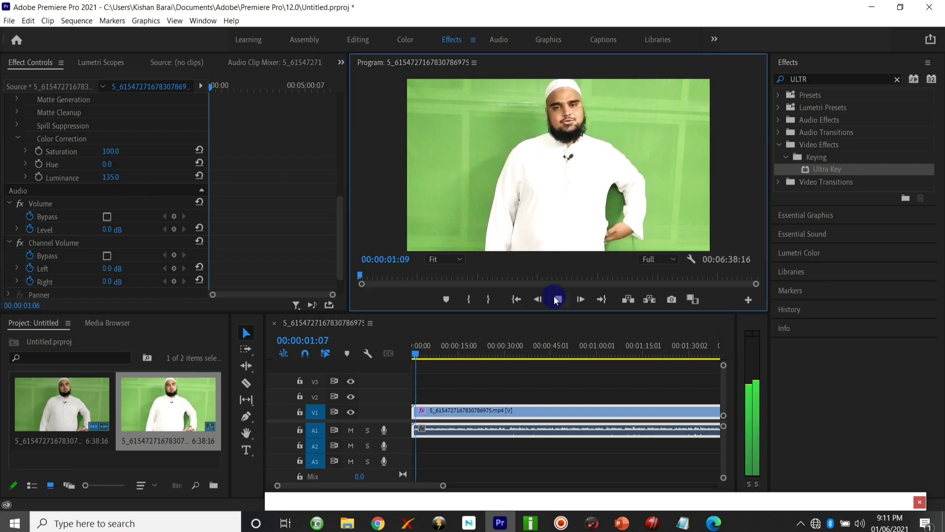
pyautogui.click(558, 300)
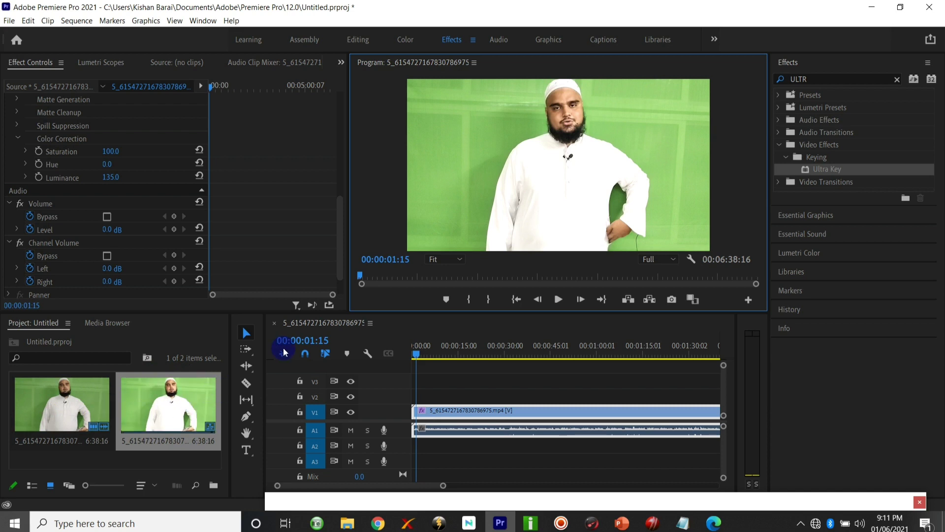
# - Find the Sports Lower Third Side template in Essential Graphics and place it on V2 at the sequence start
pyautogui.click(897, 79)
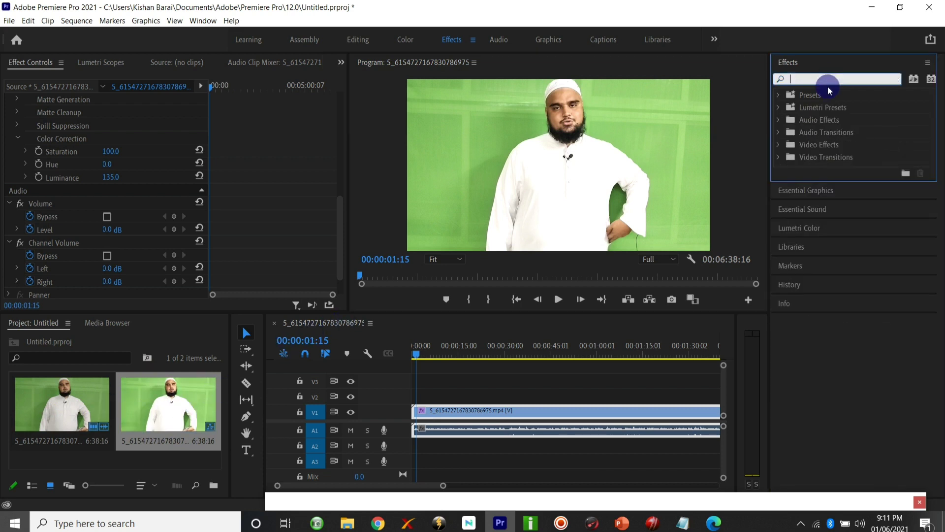
pyautogui.click(818, 194)
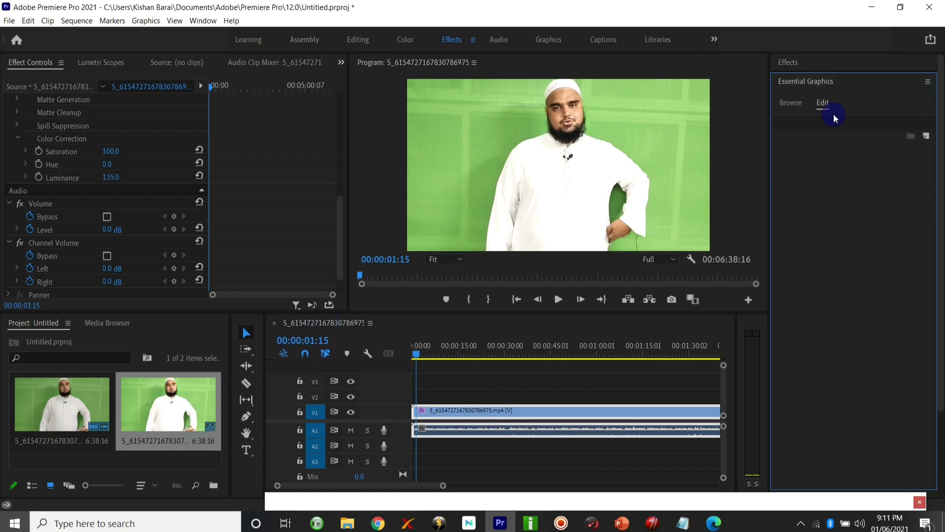
pyautogui.click(798, 107)
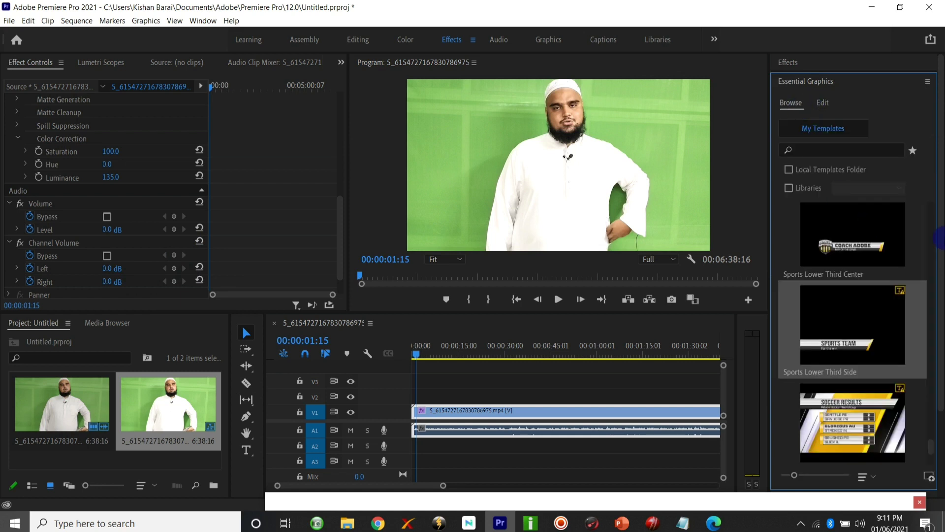
pyautogui.click(930, 271)
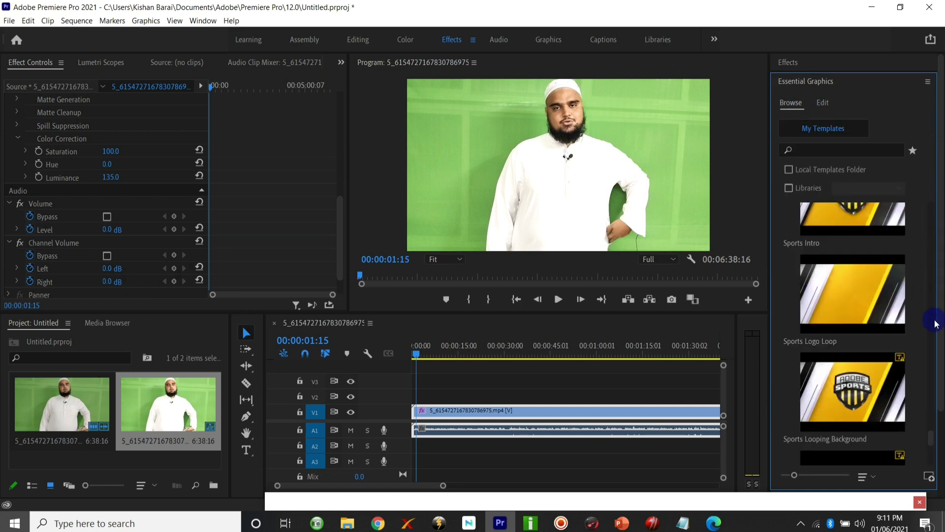
pyautogui.moveTo(930, 441)
pyautogui.moveTo(931, 445)
pyautogui.mouseDown()
pyautogui.moveTo(939, 211)
pyautogui.moveTo(937, 452)
pyautogui.mouseUp()
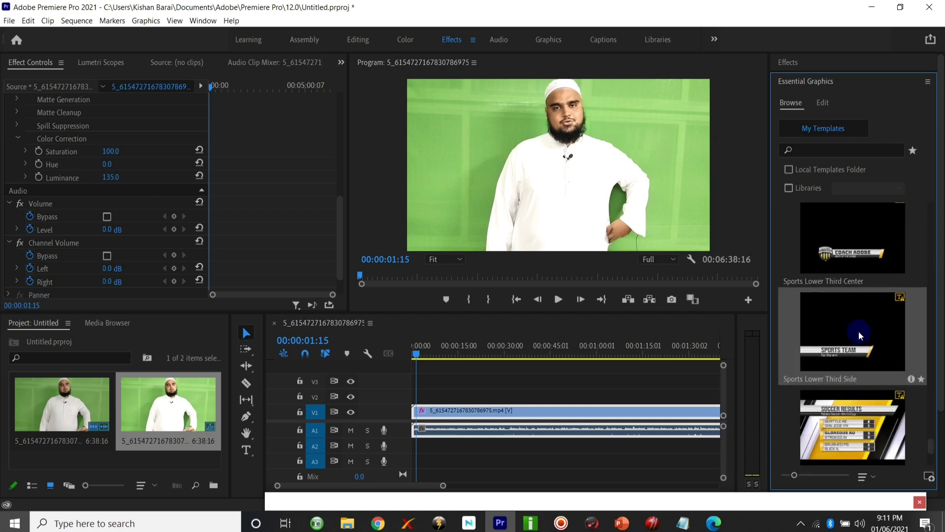
pyautogui.moveTo(803, 343); pyautogui.dragTo(416, 393)
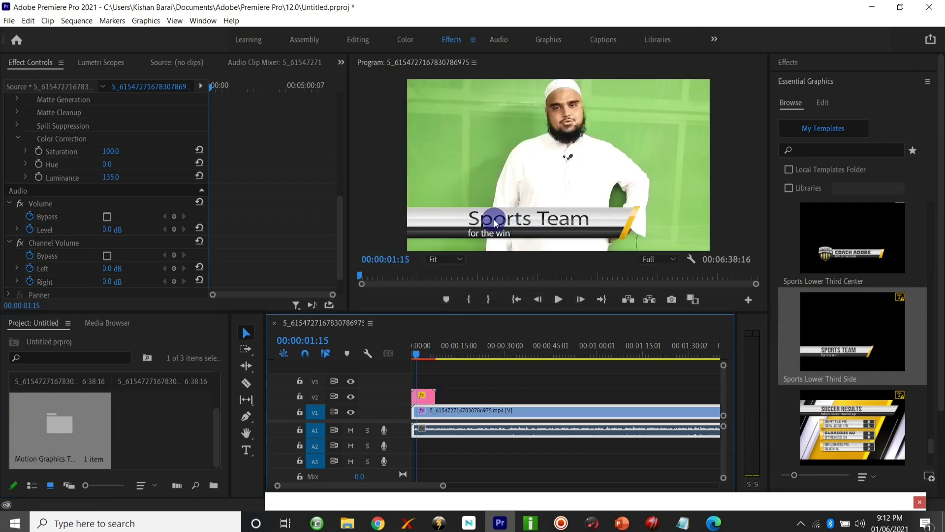
# - Set the lower third's horizontal Position to 637 and its Scale to 104
pyautogui.click(495, 222)
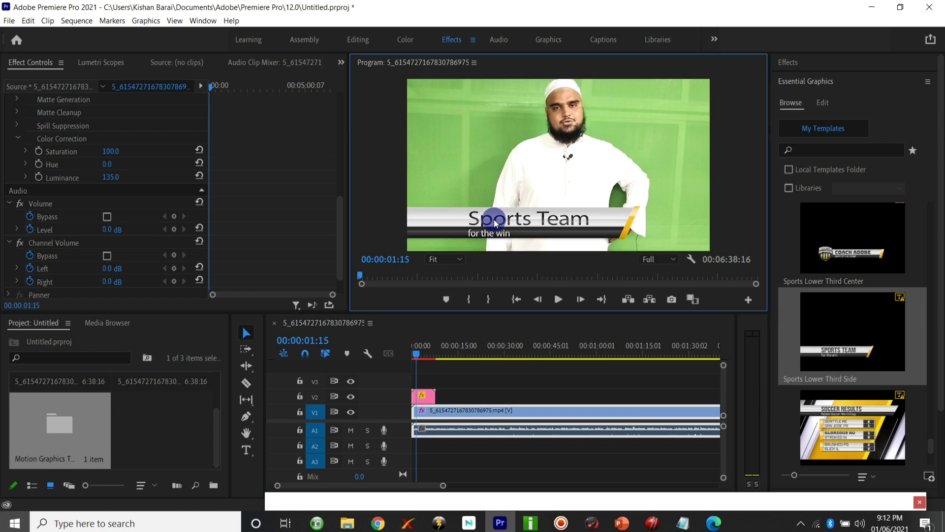
pyautogui.click(424, 396)
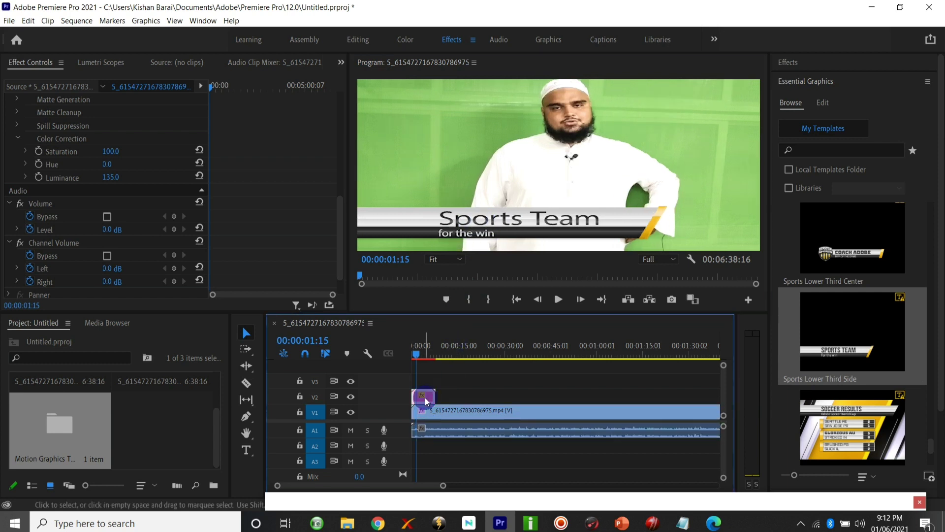
pyautogui.moveTo(109, 139); pyautogui.dragTo(15, 147)
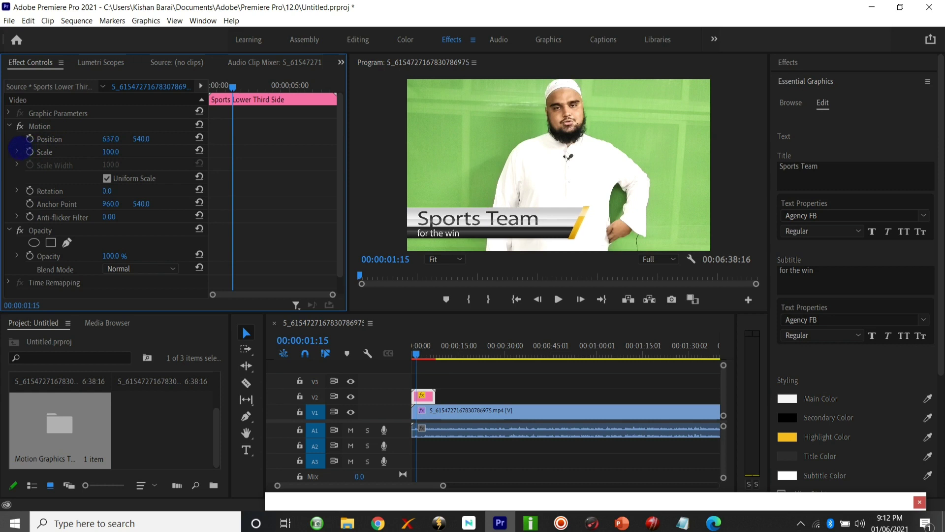
pyautogui.click(134, 143)
pyautogui.click(146, 129)
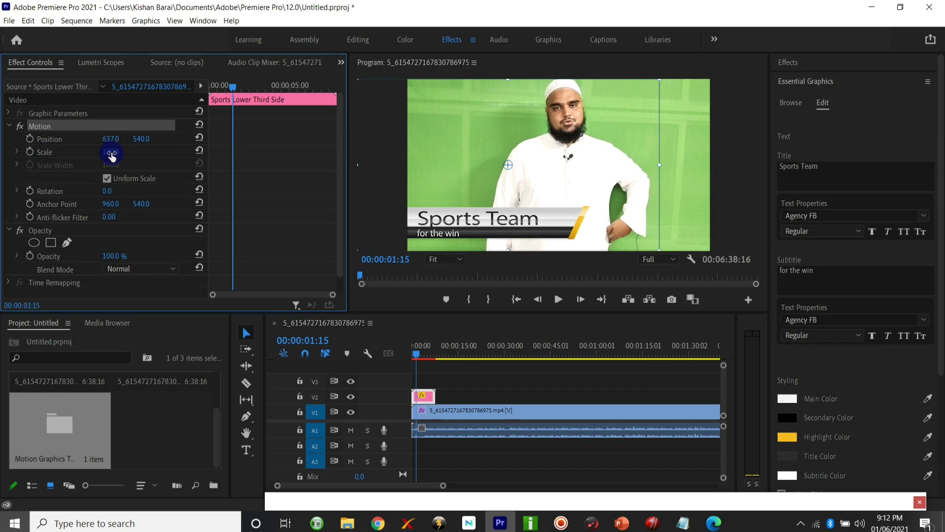
pyautogui.moveTo(110, 152)
pyautogui.mouseDown()
pyautogui.moveTo(105, 145)
pyautogui.moveTo(111, 164)
pyautogui.mouseUp()
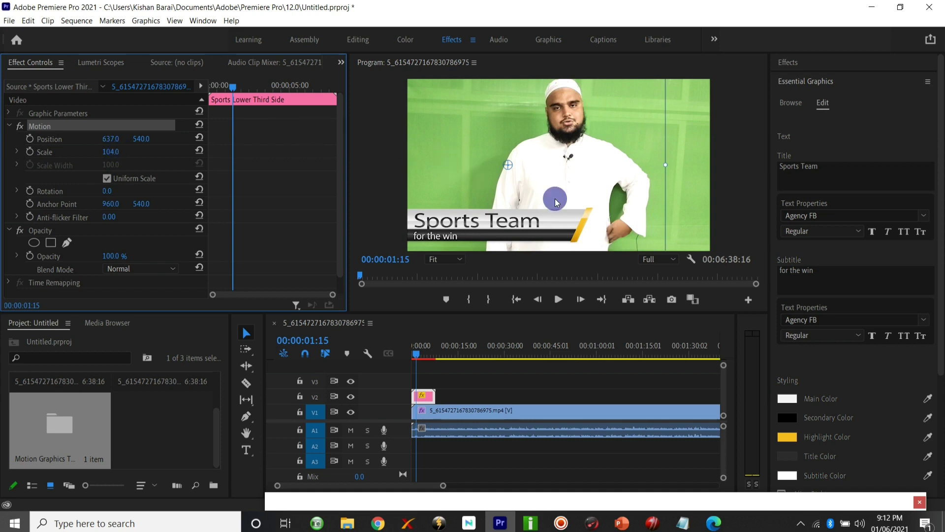
# - Change the lower third's title to "Your Name" and its subtitle to "Website / Phone"
pyautogui.click(808, 168)
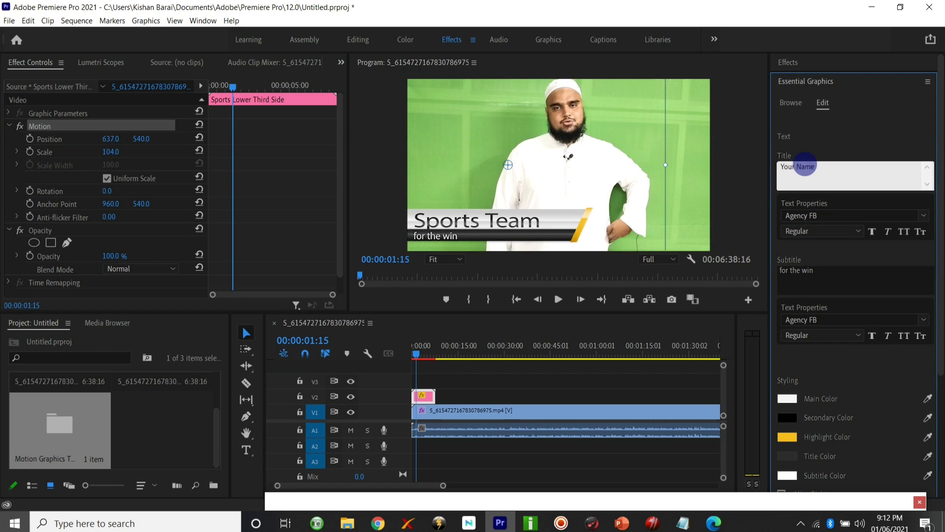
pyautogui.click(808, 271)
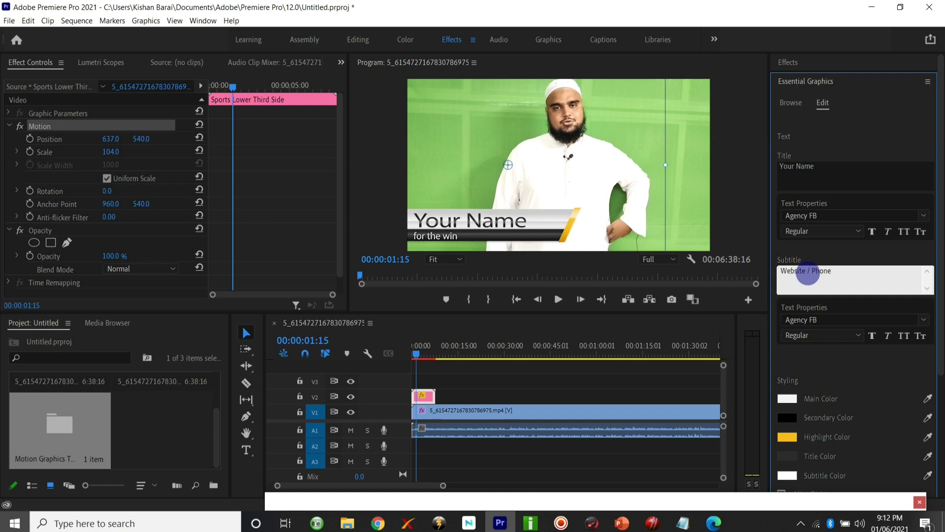
pyautogui.click(386, 167)
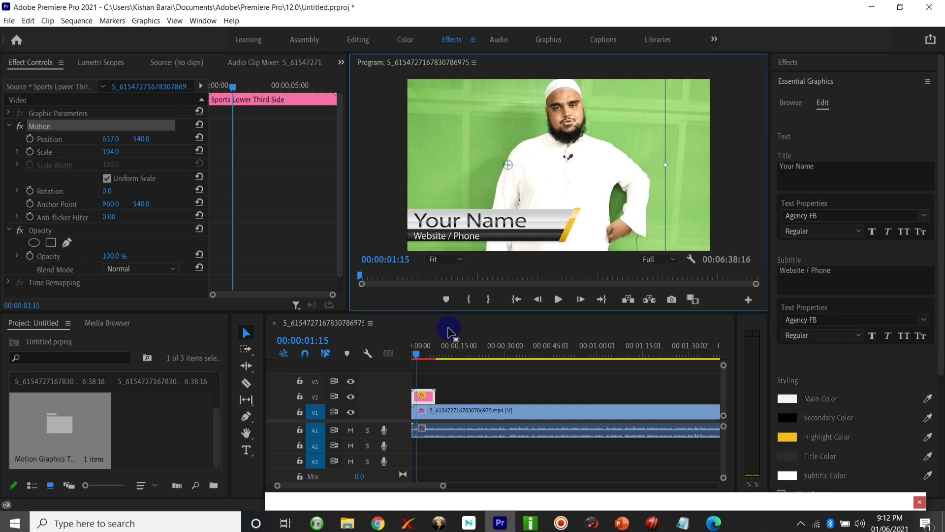
# - Play the sequence briefly from its beginning to preview the lower third over the clip
pyautogui.click(416, 359)
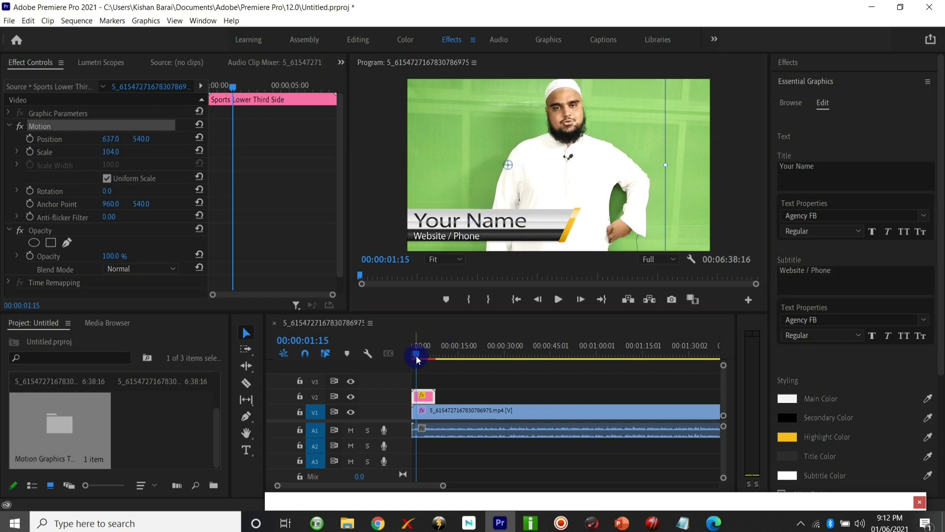
pyautogui.click(560, 305)
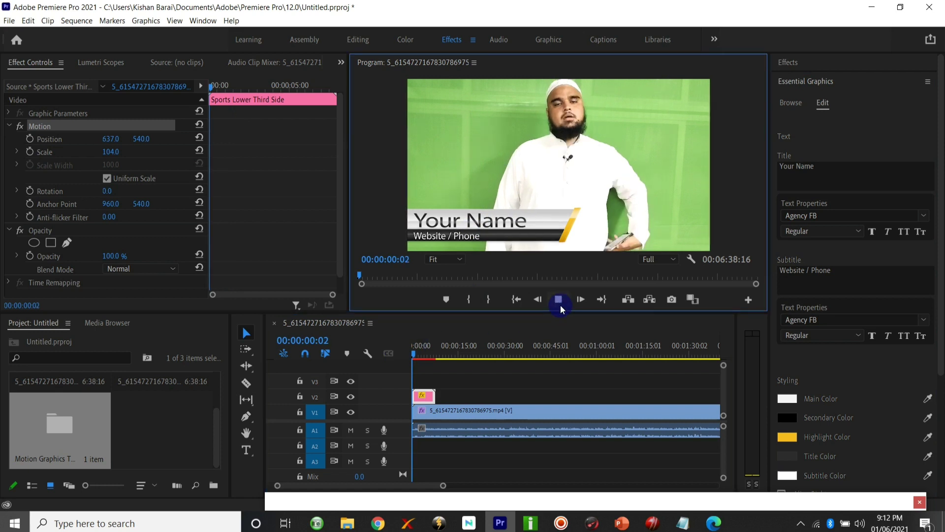
pyautogui.click(560, 306)
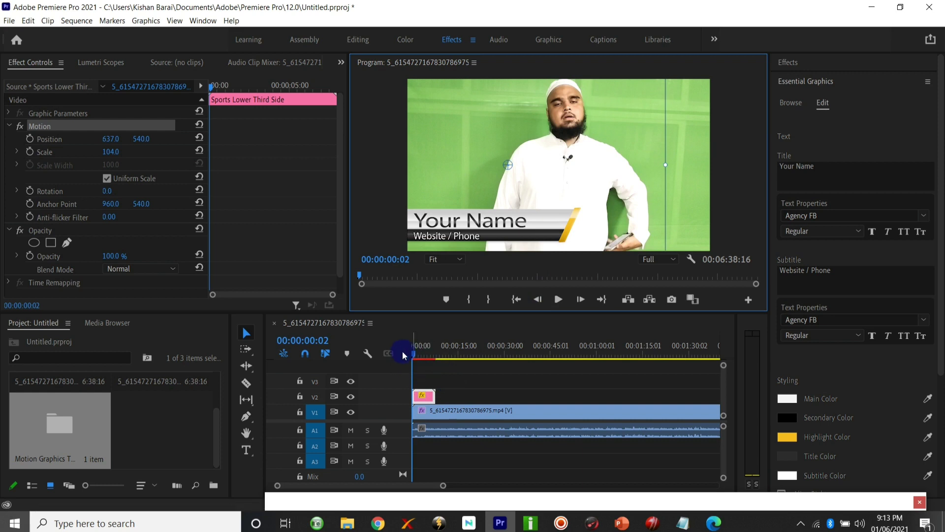
pyautogui.click(466, 389)
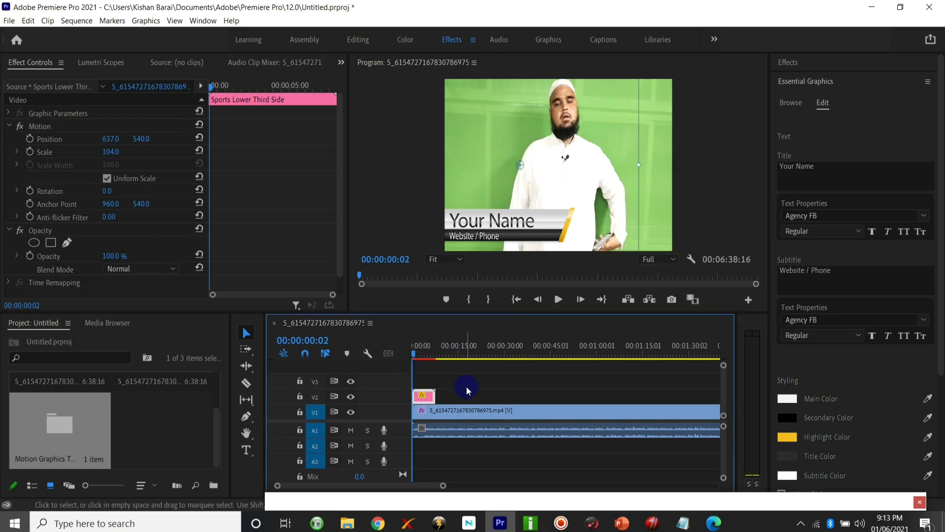
# - Select the lower third clip on V2 and render that selection
pyautogui.click(425, 396)
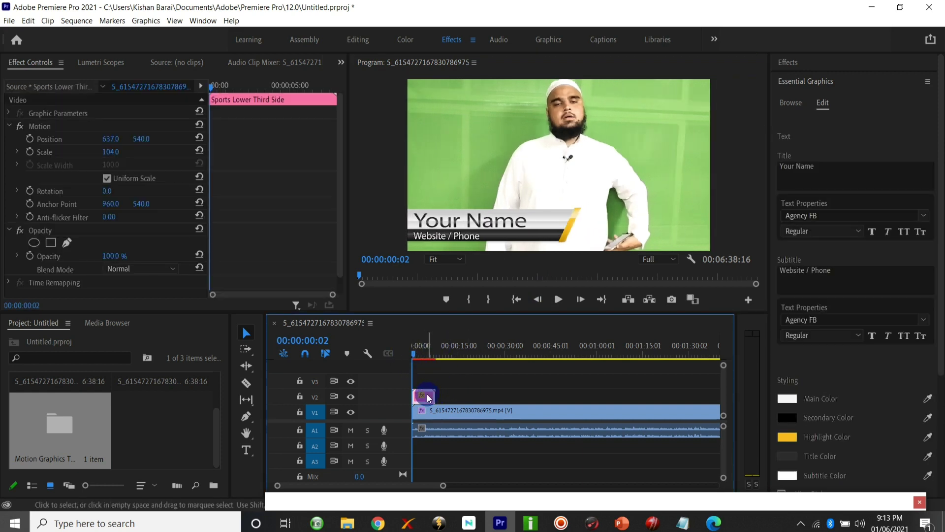
pyautogui.click(87, 24)
pyautogui.click(74, 21)
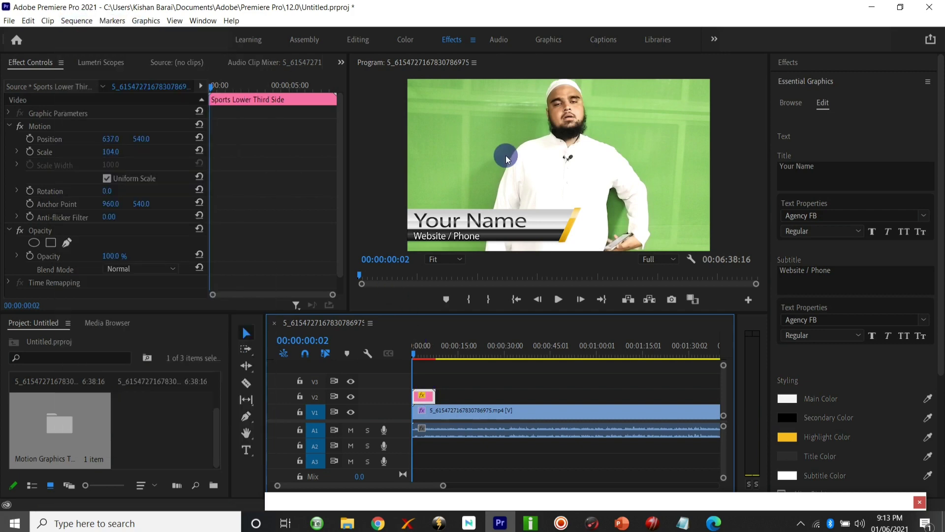
pyautogui.click(77, 22)
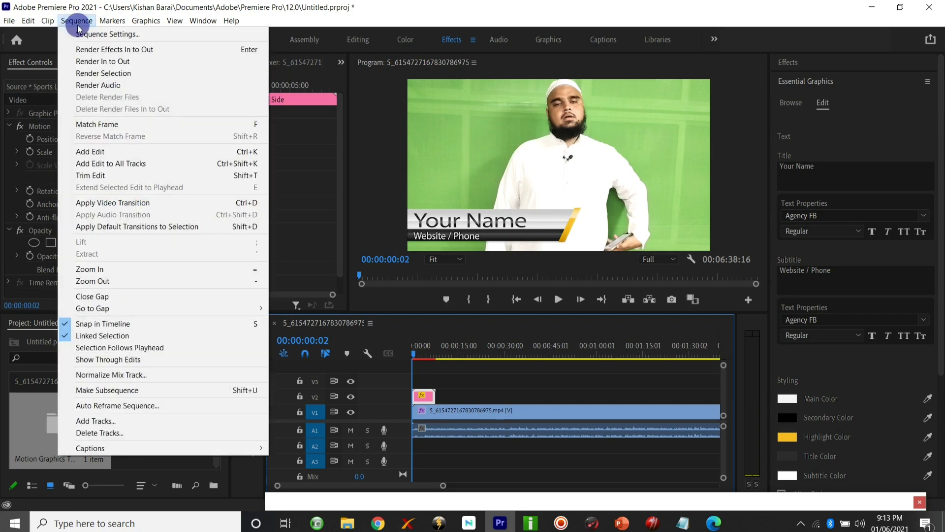
pyautogui.click(94, 74)
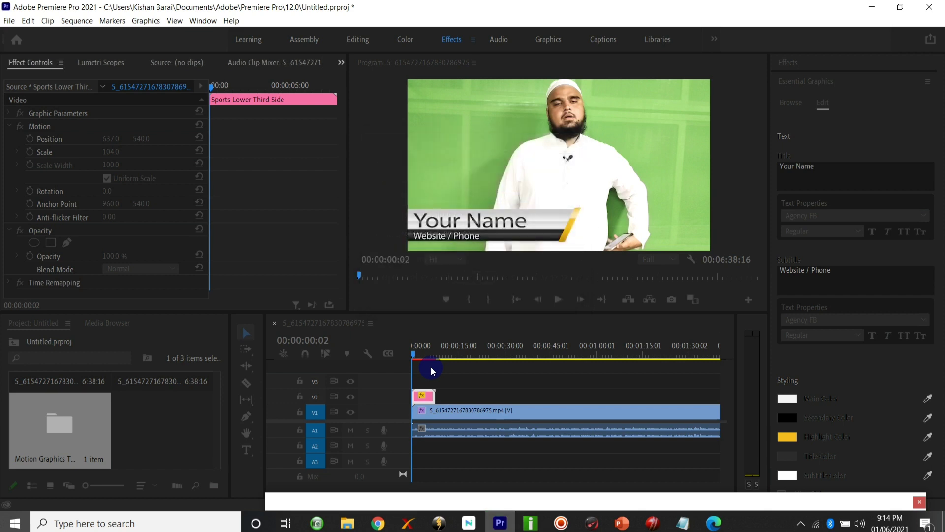
# - Play the rendered lower third section and return the playhead to the sequence start
pyautogui.click(432, 372)
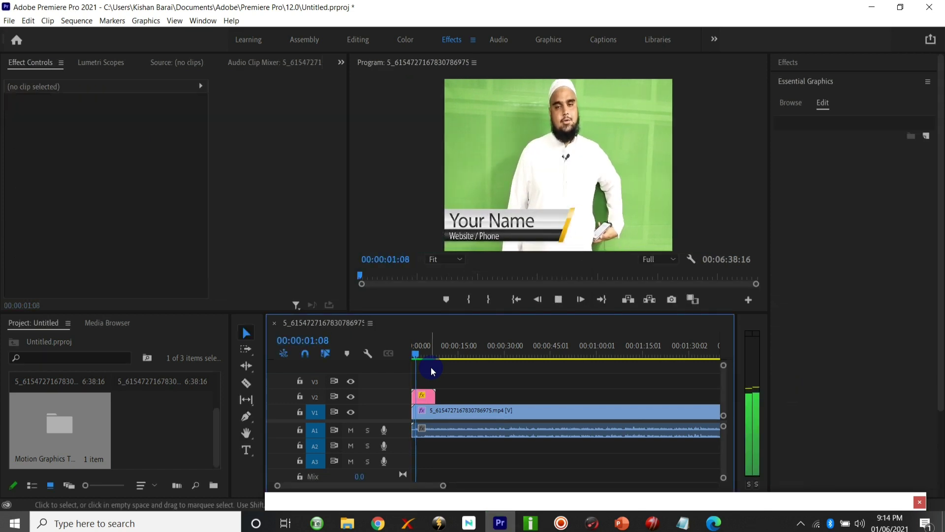
pyautogui.click(557, 300)
pyautogui.click(558, 301)
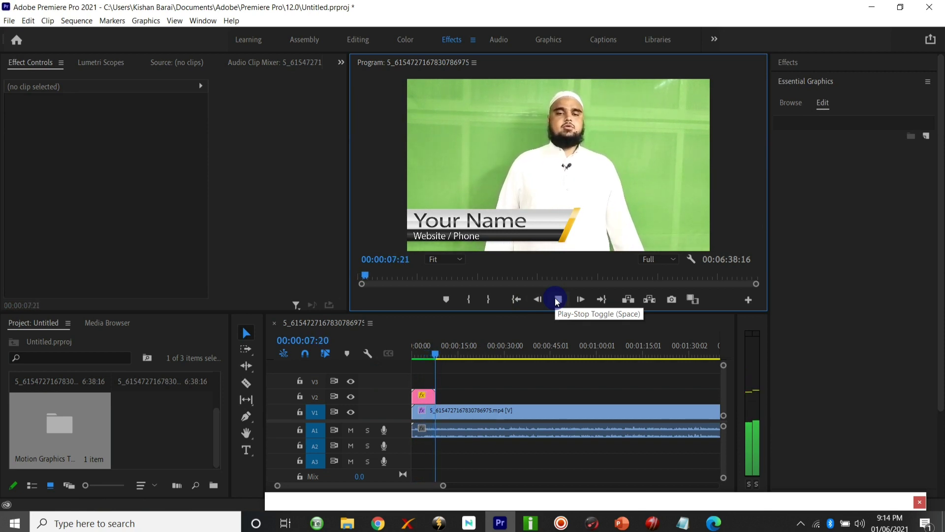
pyautogui.click(555, 298)
pyautogui.click(432, 348)
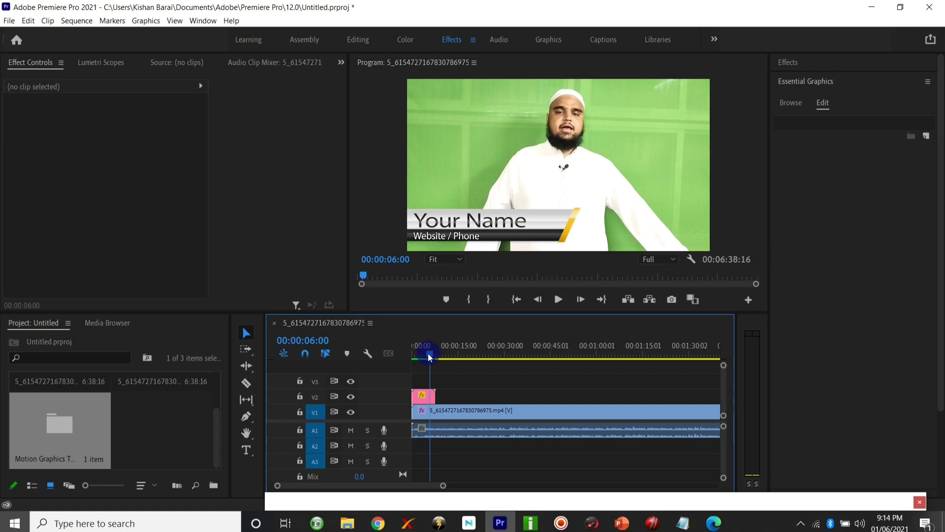
pyautogui.moveTo(428, 355); pyautogui.dragTo(411, 355)
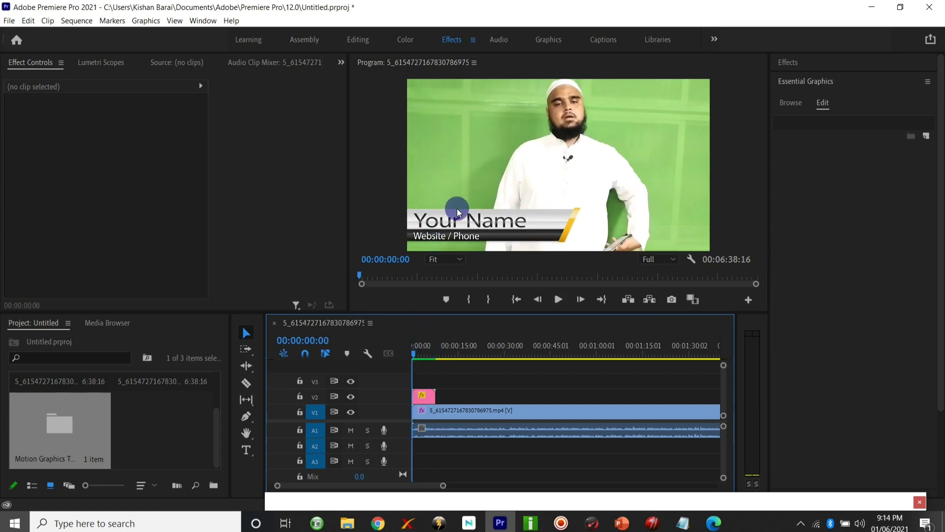
# - Keyframe the lower third's horizontal Position from -477 early in the clip to 637 near the clip's end
pyautogui.click(417, 351)
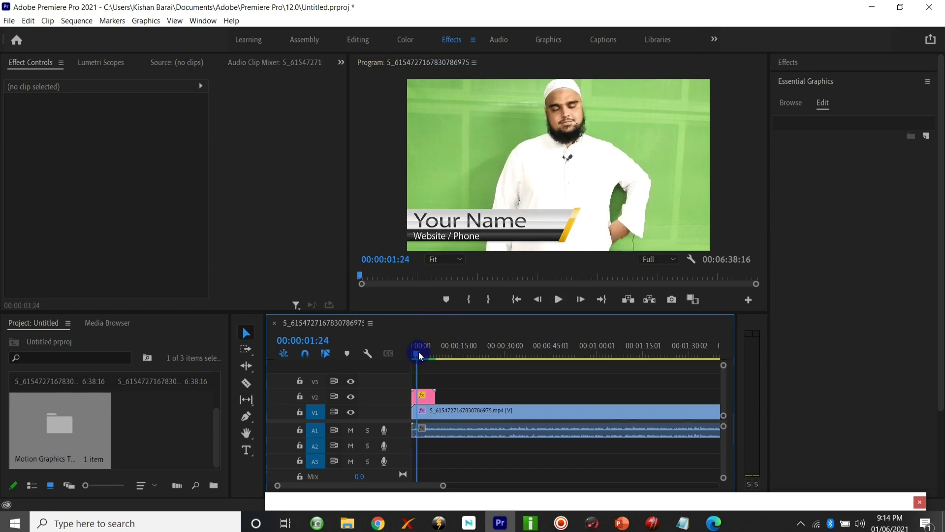
pyautogui.click(426, 397)
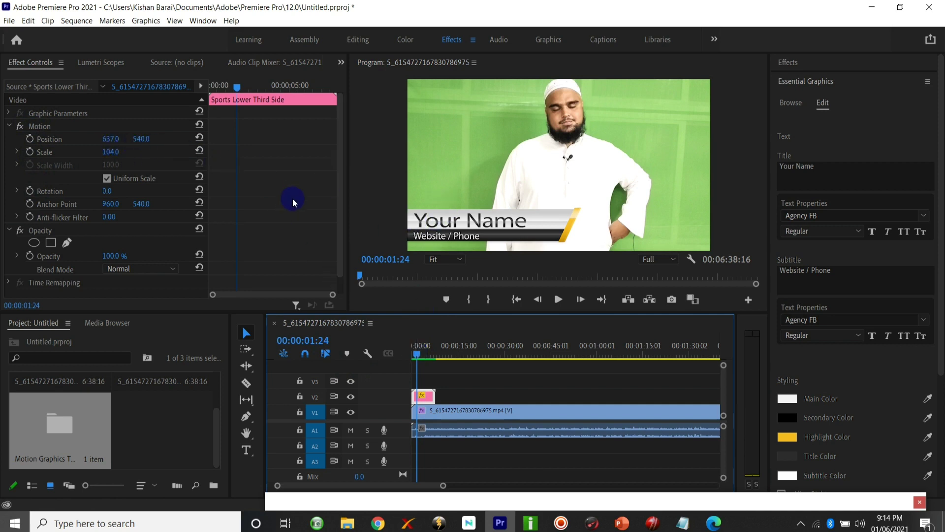
pyautogui.click(30, 139)
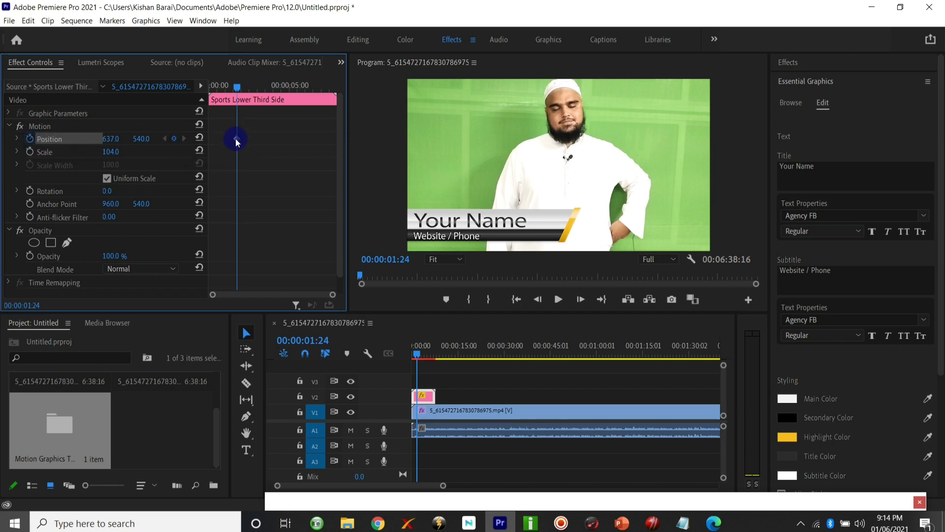
pyautogui.moveTo(237, 142); pyautogui.dragTo(317, 145)
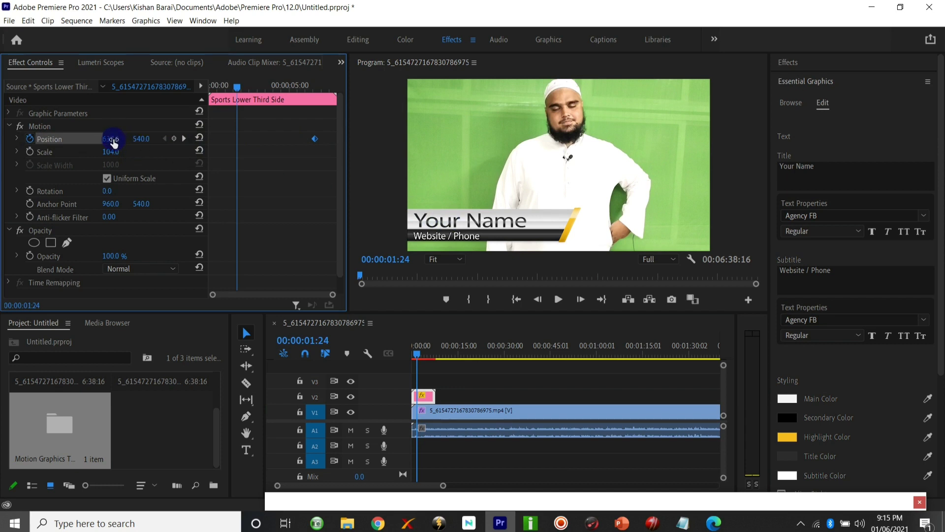
pyautogui.moveTo(113, 142); pyautogui.dragTo(0, 146)
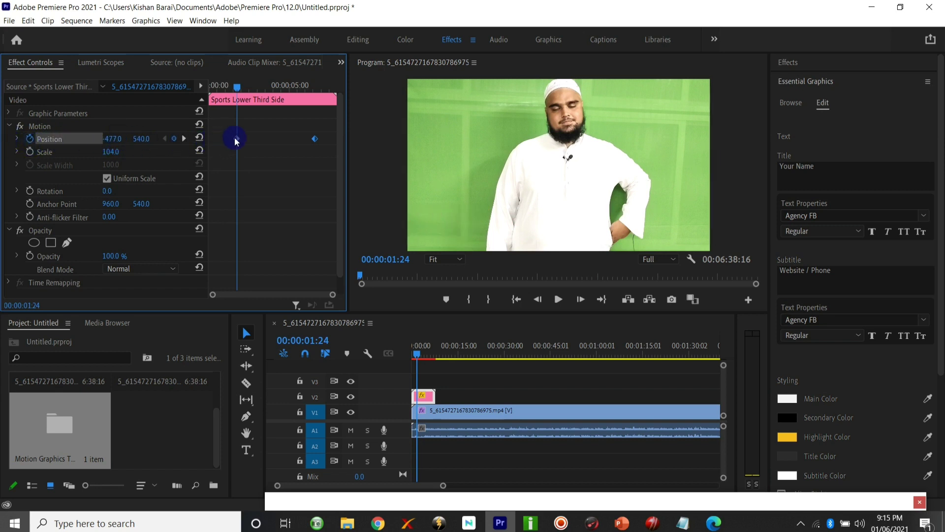
pyautogui.moveTo(237, 140); pyautogui.dragTo(228, 139)
# - Play the sequence from its start to preview the lower third's slide-in animation
pyautogui.moveTo(237, 89); pyautogui.dragTo(211, 88)
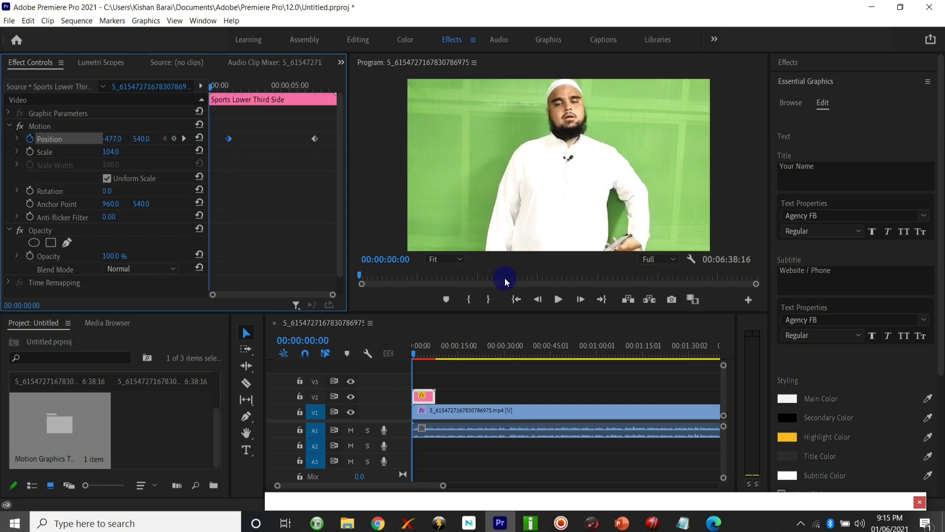
pyautogui.click(558, 299)
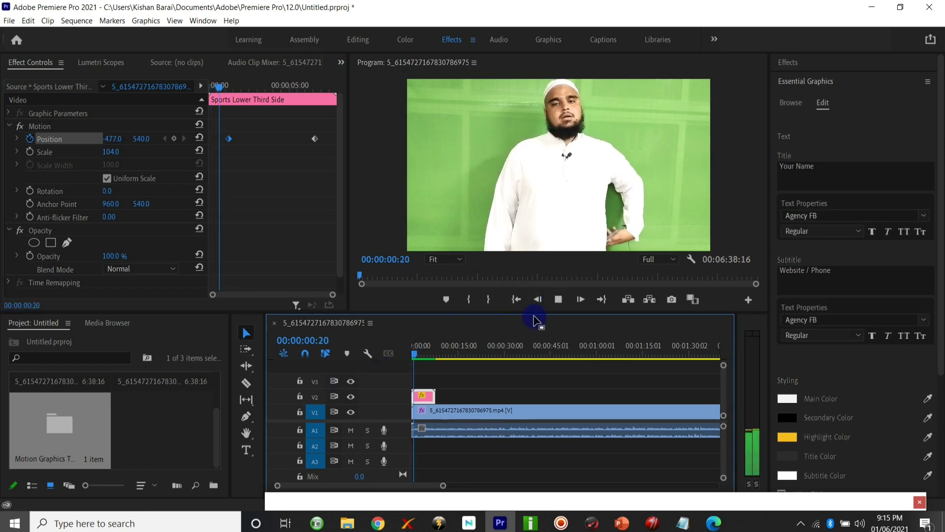
pyautogui.click(560, 299)
pyautogui.click(560, 300)
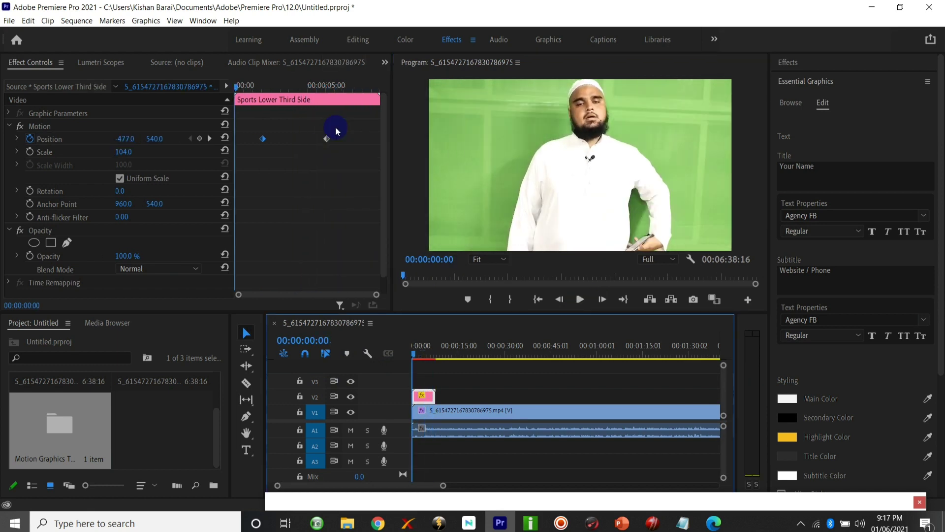
# - Shift the lower third's second Position keyframe earlier, close to the first one, to speed up the slide-in
pyautogui.click(335, 127)
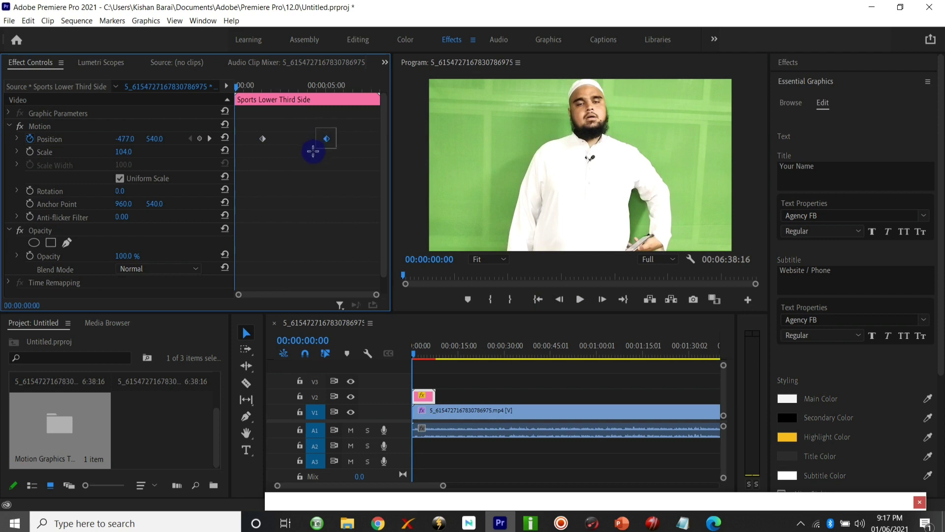
pyautogui.click(327, 139)
pyautogui.moveTo(327, 140); pyautogui.dragTo(285, 138)
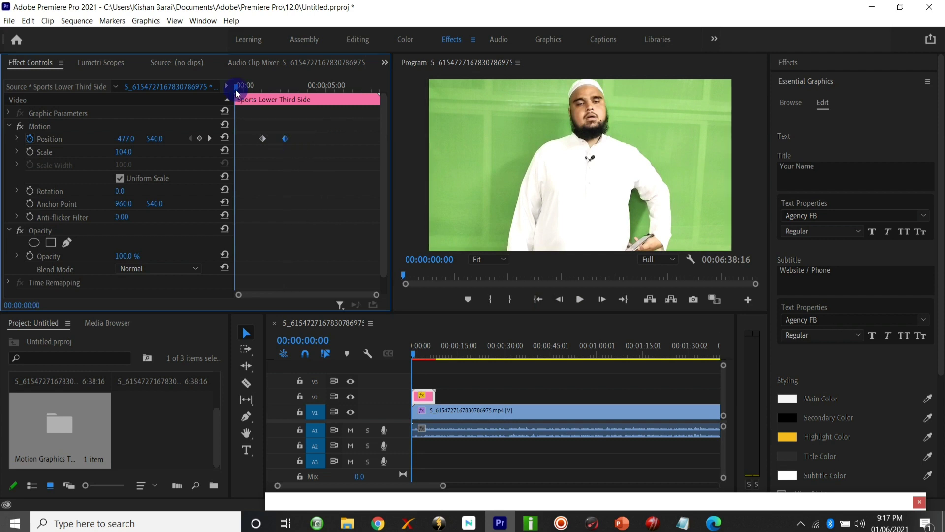
# - Play the opening seconds to check the faster slide-in, and stop at 00:00:05:25
pyautogui.click(579, 298)
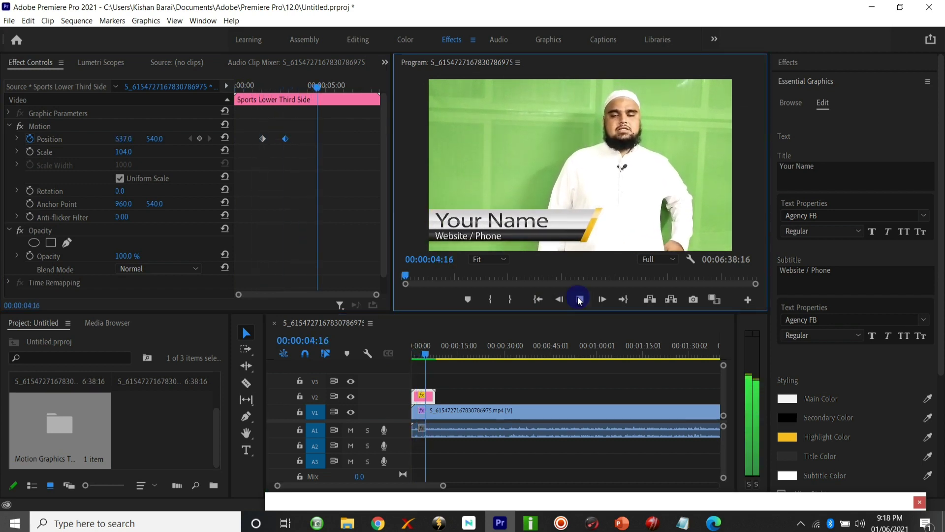
pyautogui.click(580, 299)
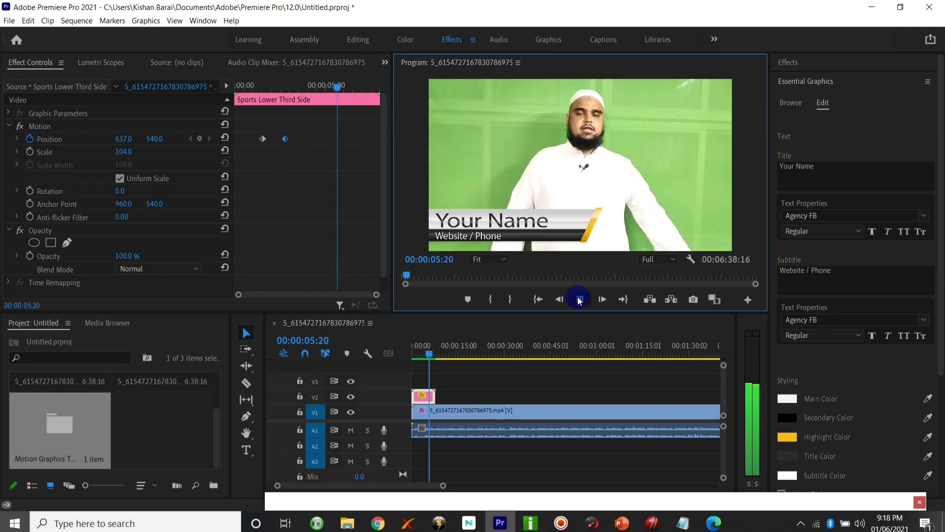
pyautogui.click(580, 300)
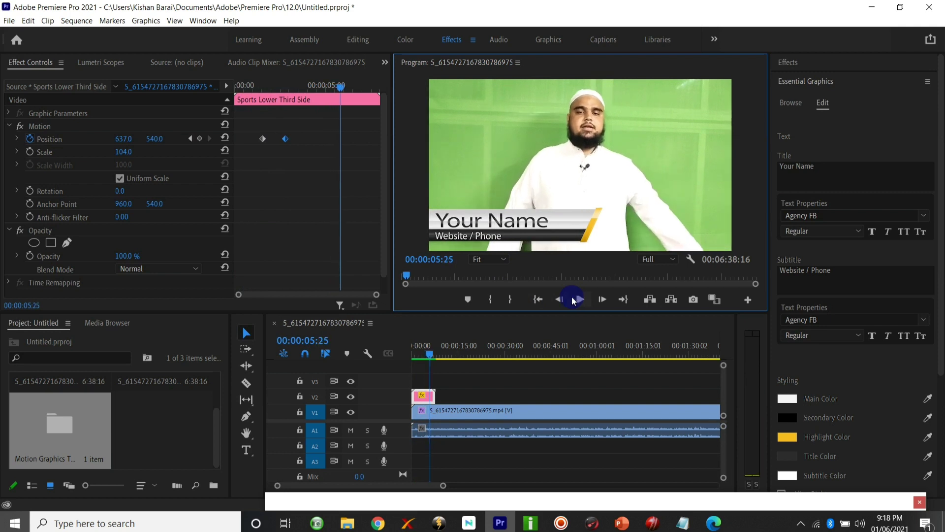
# - Copy the lower third on V2, try pasting it at 00:00:05:25, and undo the paste
pyautogui.click(424, 397)
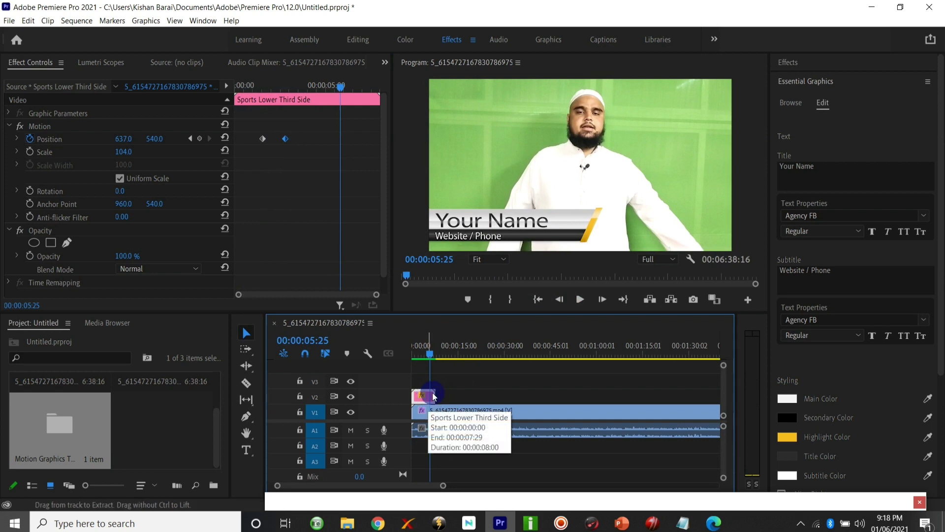
pyautogui.click(298, 413)
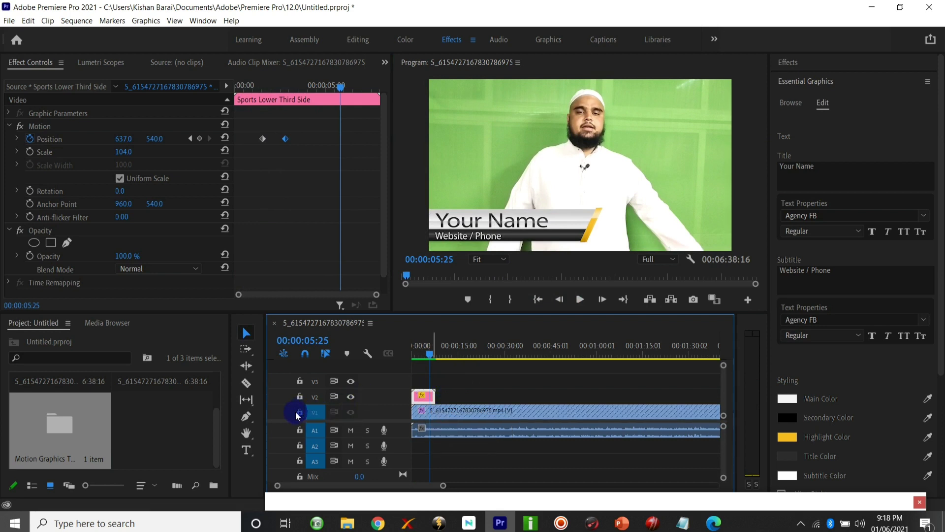
pyautogui.click(298, 412)
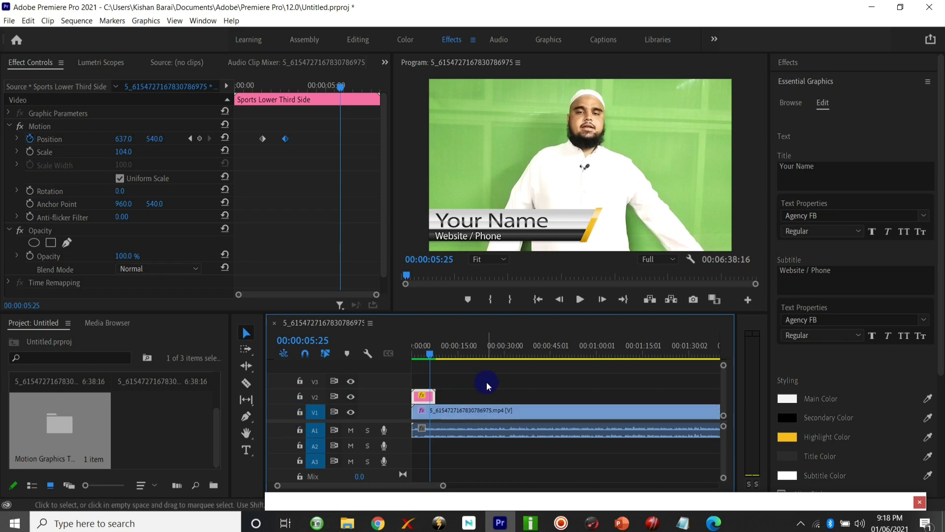
pyautogui.hotkey('ctrl', 'v')
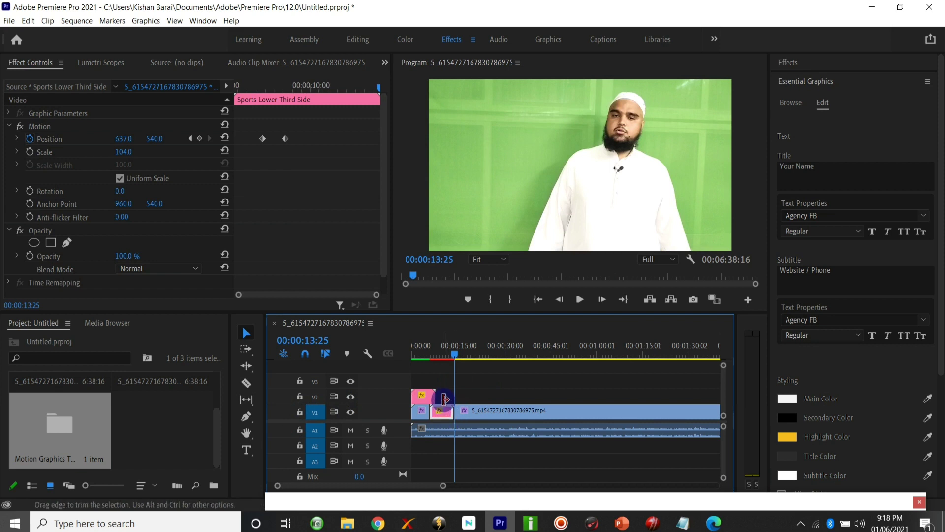
pyautogui.hotkey('ctrl', 'z')
pyautogui.click(441, 380)
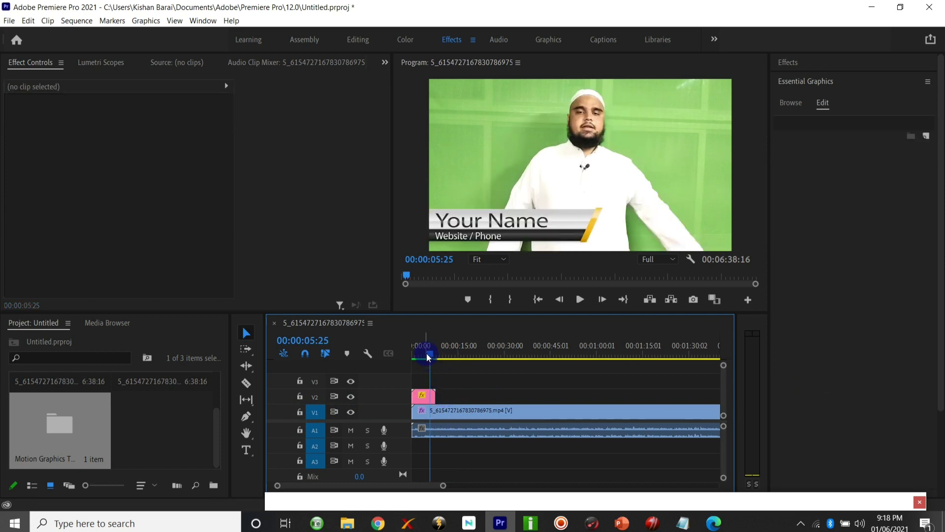
# - Paste the copied lower third onto V2 at 00:00:08:00 with V1 and A1 locked, and unlock both tracks
pyautogui.moveTo(429, 353); pyautogui.dragTo(435, 353)
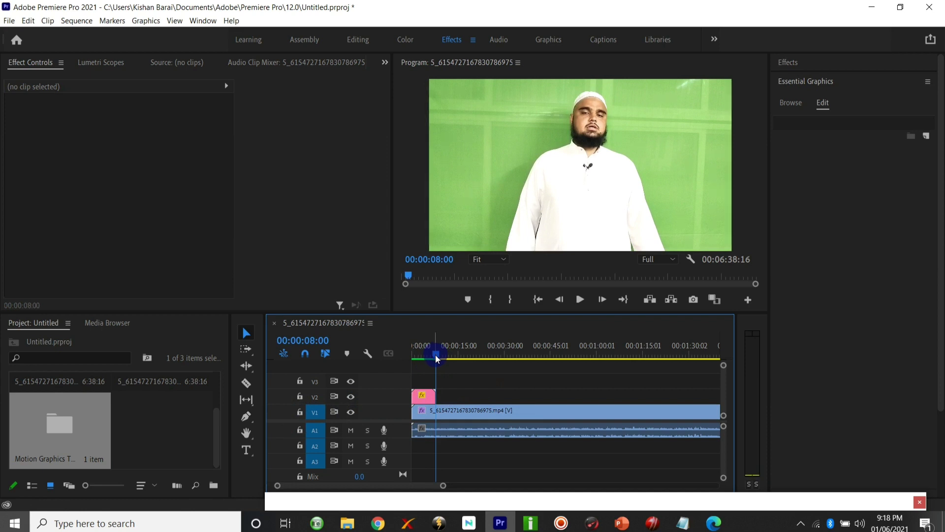
pyautogui.click(298, 412)
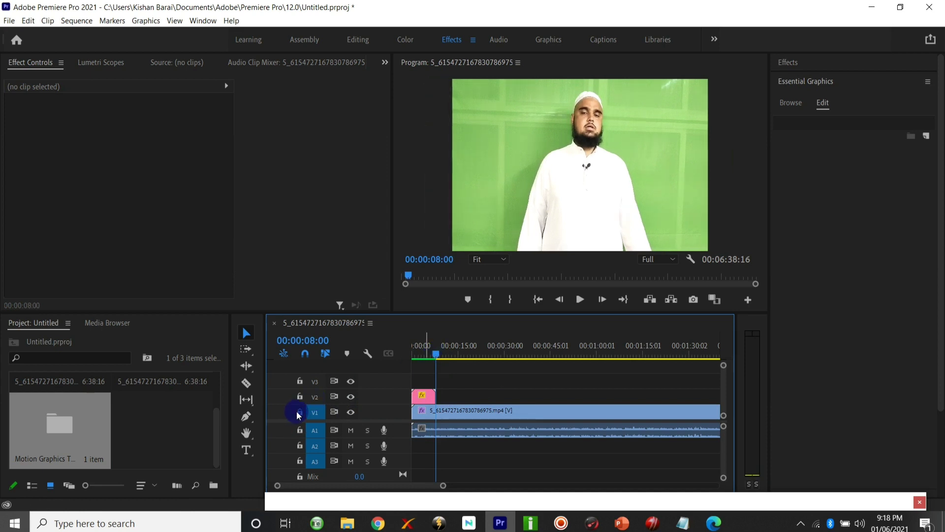
pyautogui.click(298, 436)
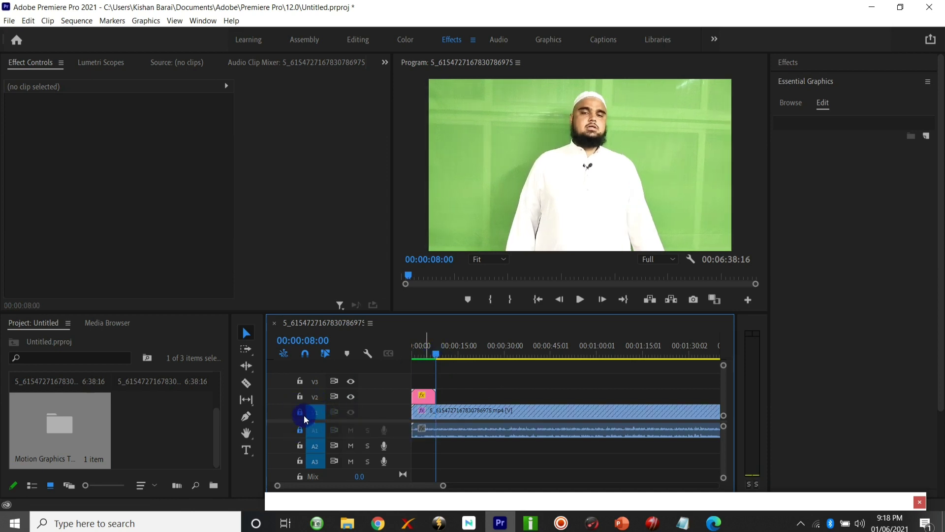
pyautogui.click(449, 390)
pyautogui.hotkey('ctrl', 'v')
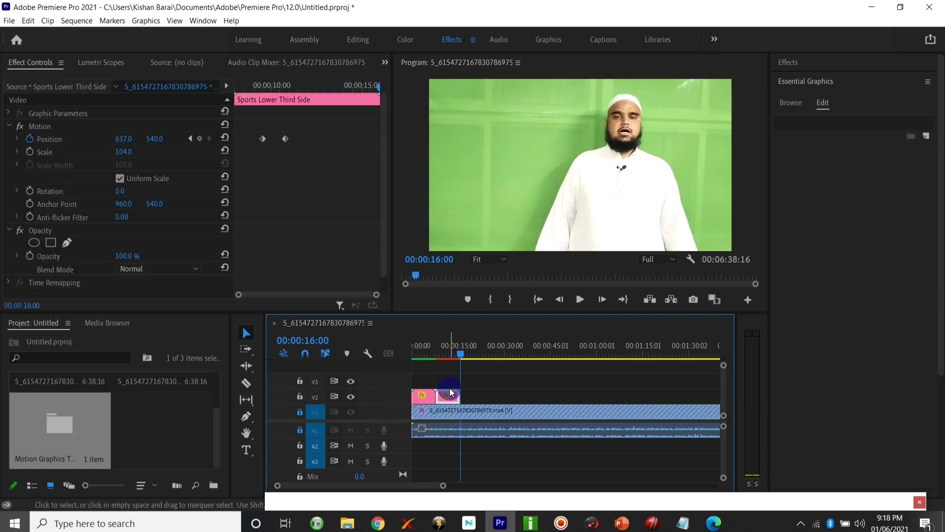
pyautogui.click(300, 410)
pyautogui.click(300, 430)
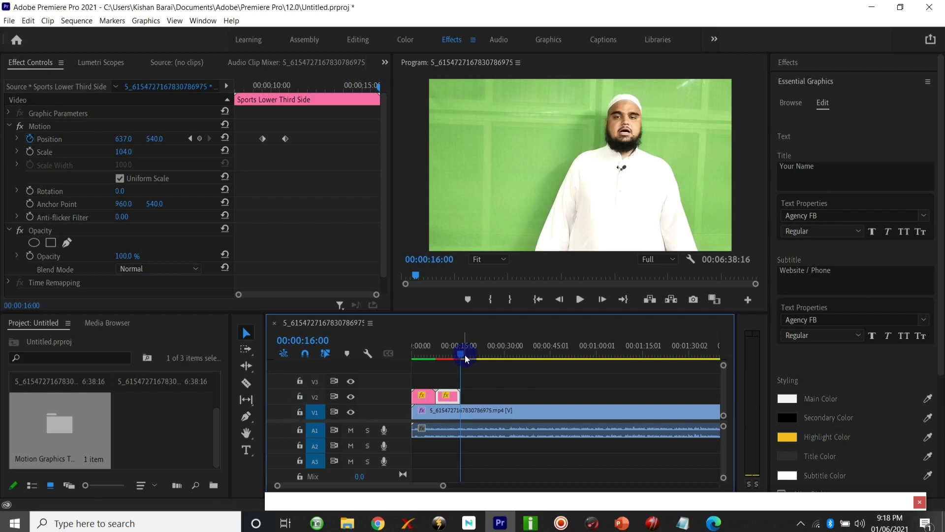
# - Try to remove all Position keyframes from the pasted second lower third on V2 at 00:00:09:12
pyautogui.moveTo(457, 353)
pyautogui.mouseDown()
pyautogui.moveTo(419, 362)
pyautogui.moveTo(446, 364)
pyautogui.mouseUp()
pyautogui.click(449, 397)
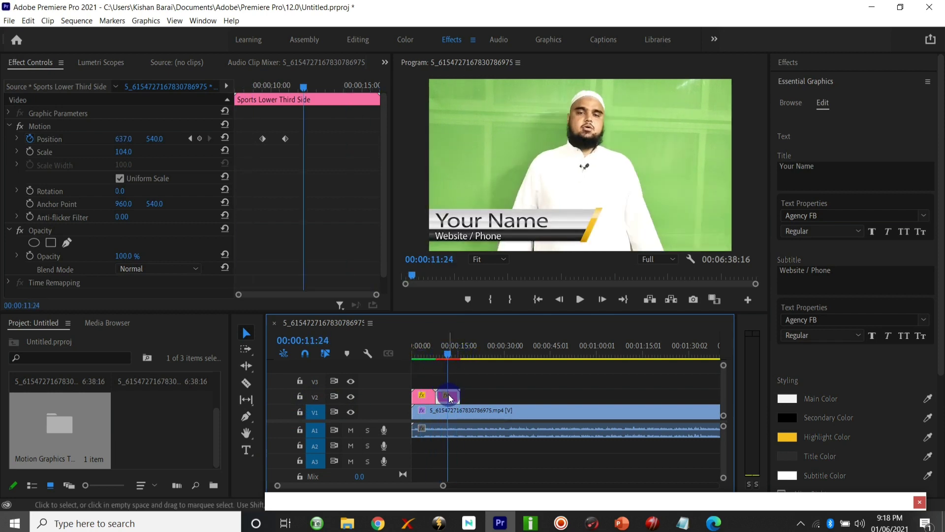
pyautogui.click(490, 230)
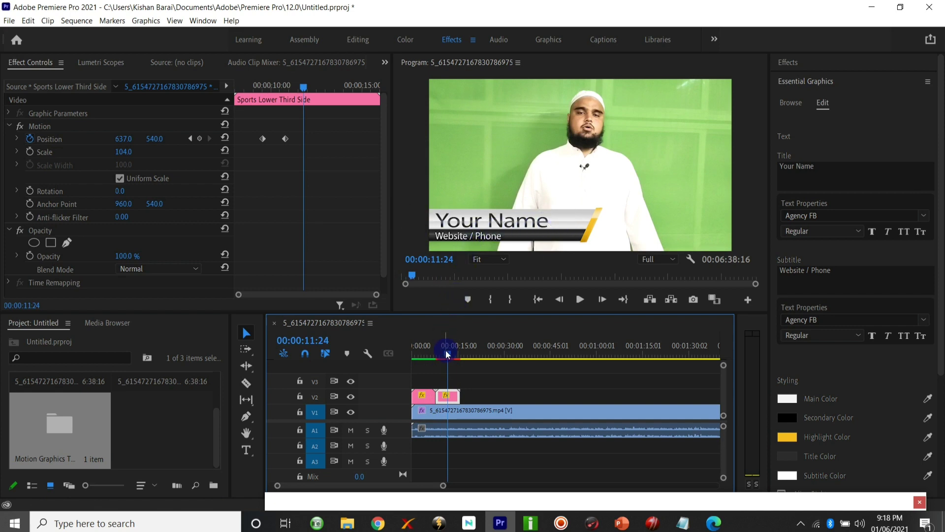
pyautogui.moveTo(447, 352); pyautogui.dragTo(441, 355)
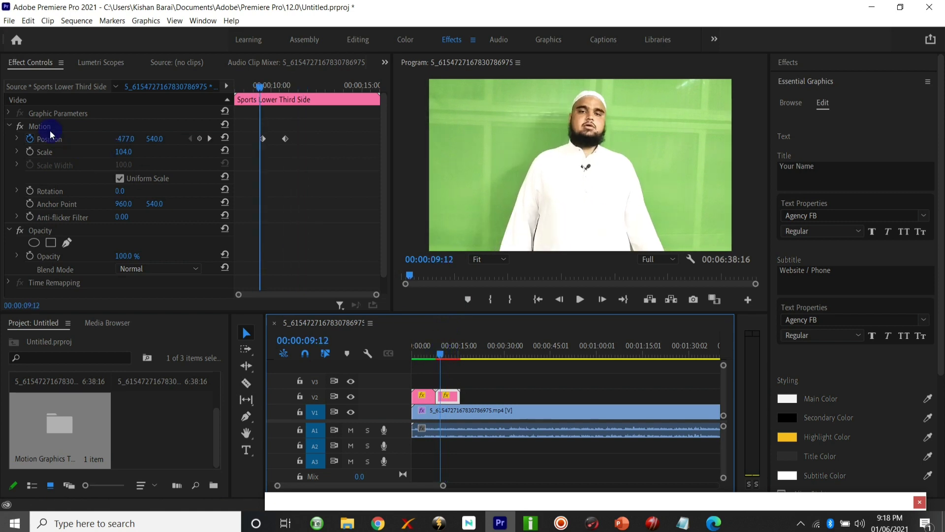
pyautogui.click(30, 138)
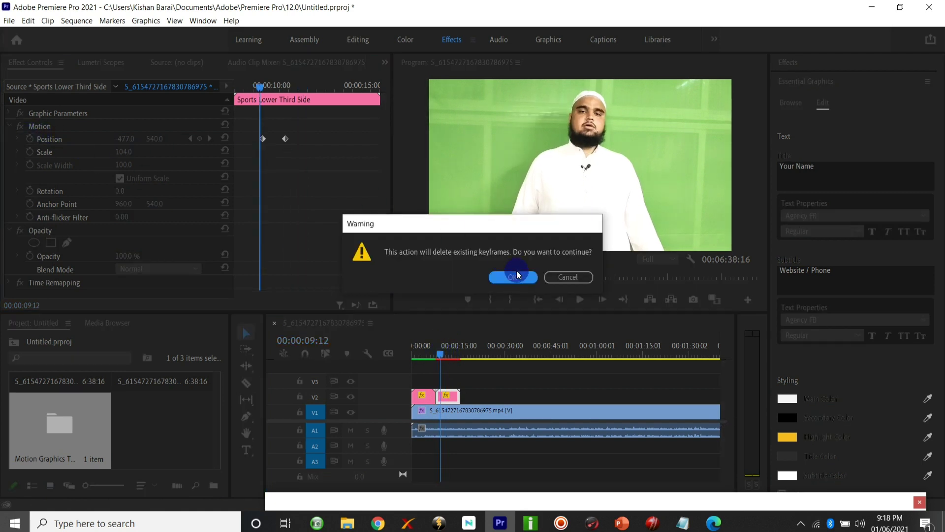
pyautogui.click(510, 274)
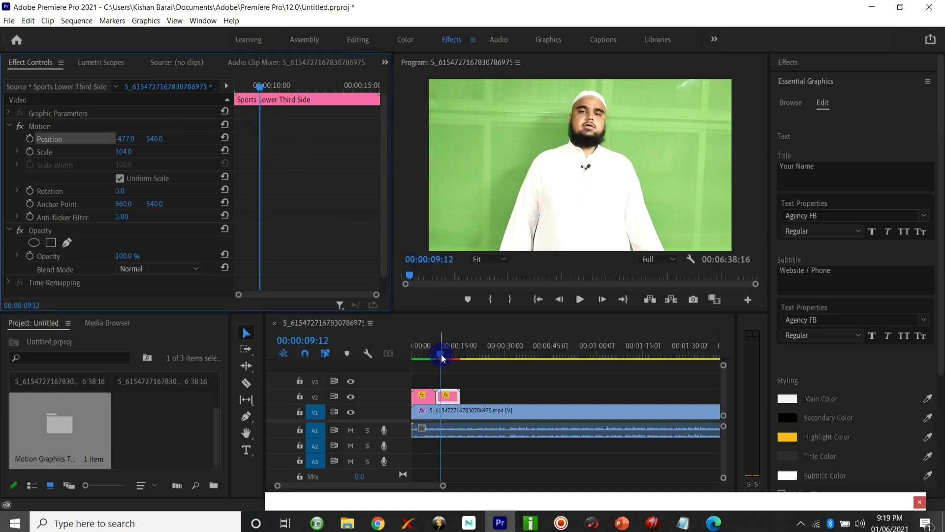
# - Rework the second lower third's Position keyframes into a slide-out, from horizontal 637 at the first to -460 at 00:00:10:27
pyautogui.moveTo(441, 353); pyautogui.dragTo(447, 351)
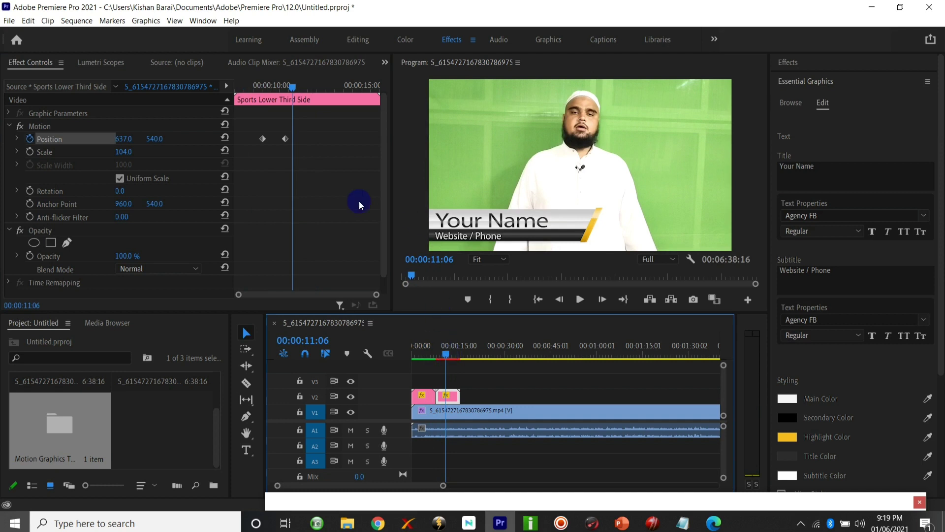
pyautogui.click(262, 138)
pyautogui.click(284, 132)
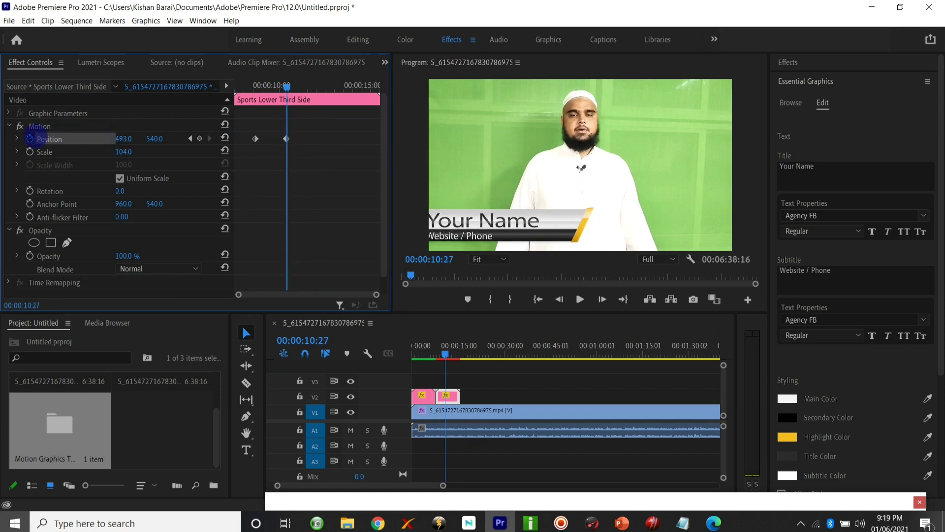
pyautogui.moveTo(41, 138); pyautogui.dragTo(87, 144)
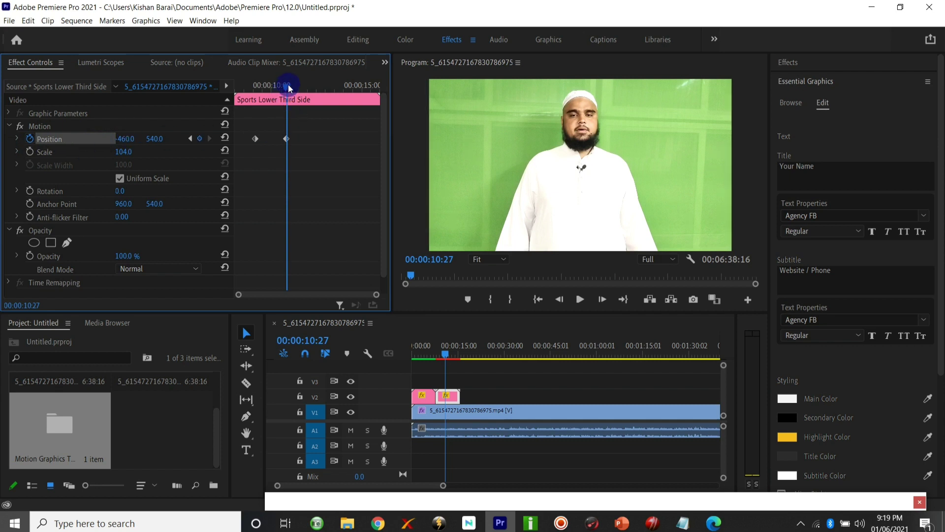
# - Render the second lower third's section of the sequence, play it from 00:00:08:00 to check the slide-out, and stop at 00:00:11:29
pyautogui.moveTo(288, 84); pyautogui.dragTo(213, 113)
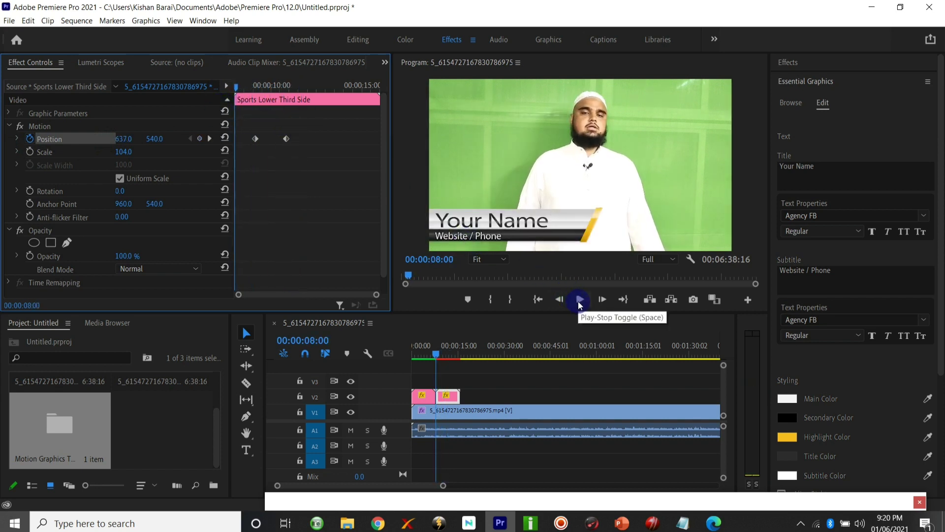
pyautogui.click(76, 20)
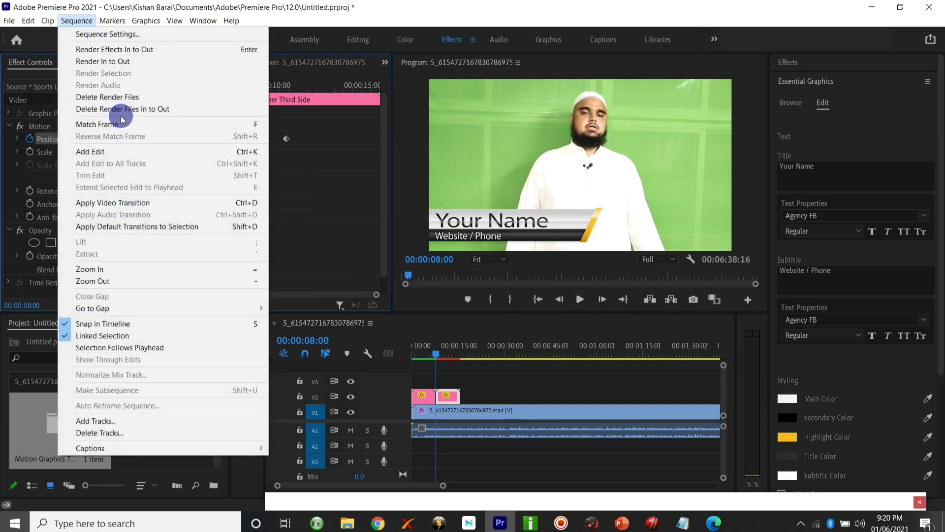
pyautogui.click(445, 396)
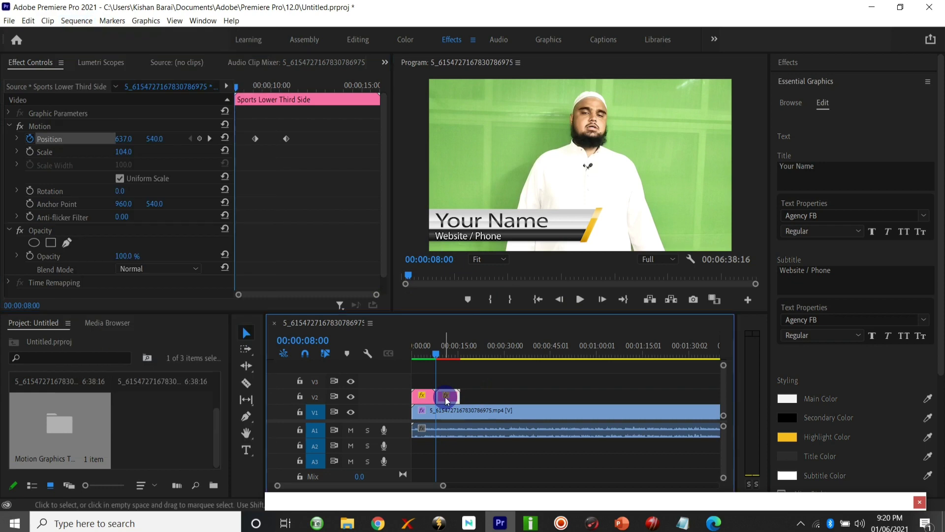
pyautogui.click(76, 21)
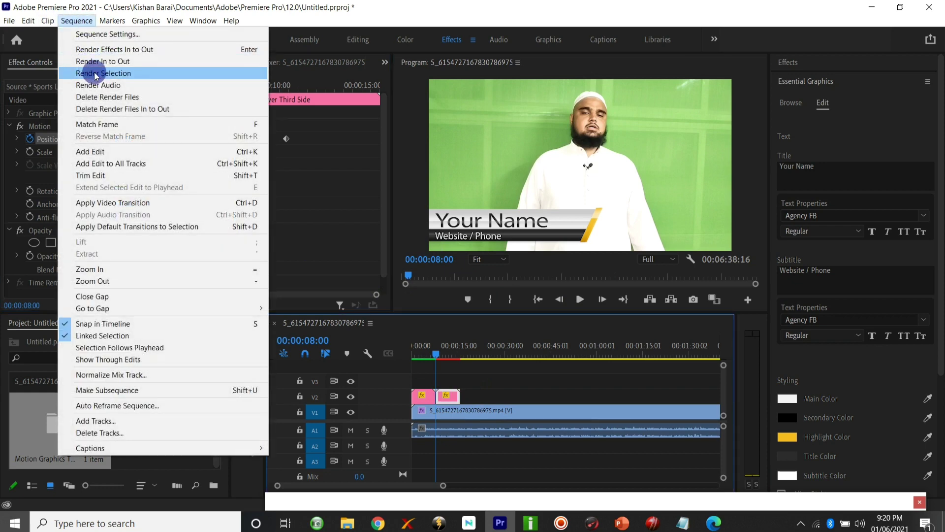
pyautogui.click(94, 62)
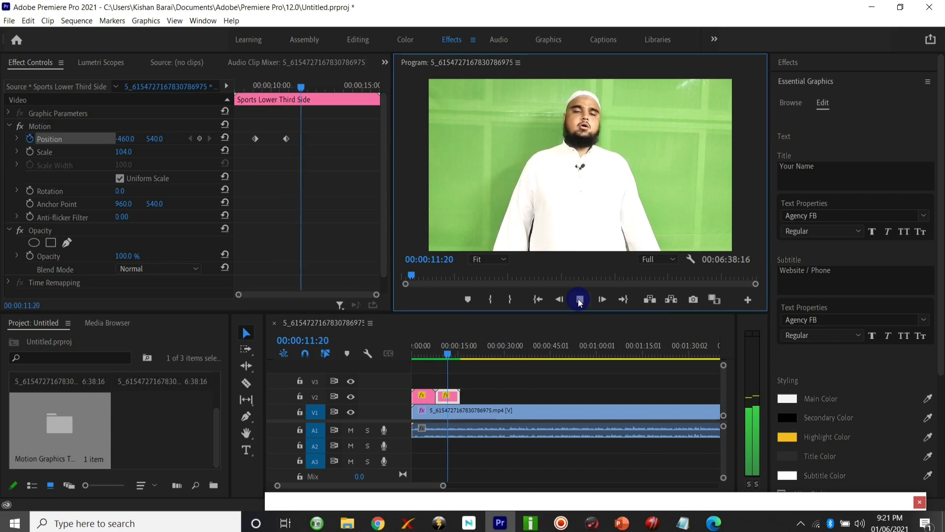
pyautogui.click(580, 300)
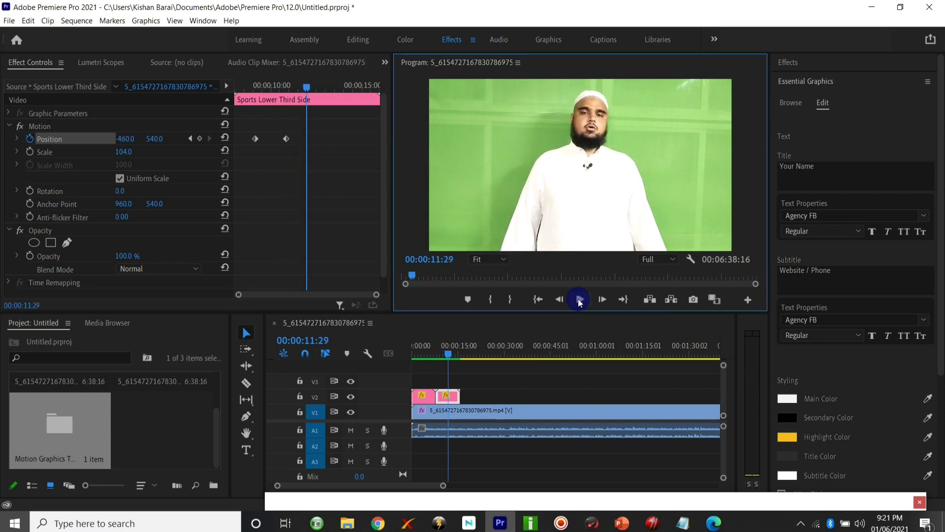